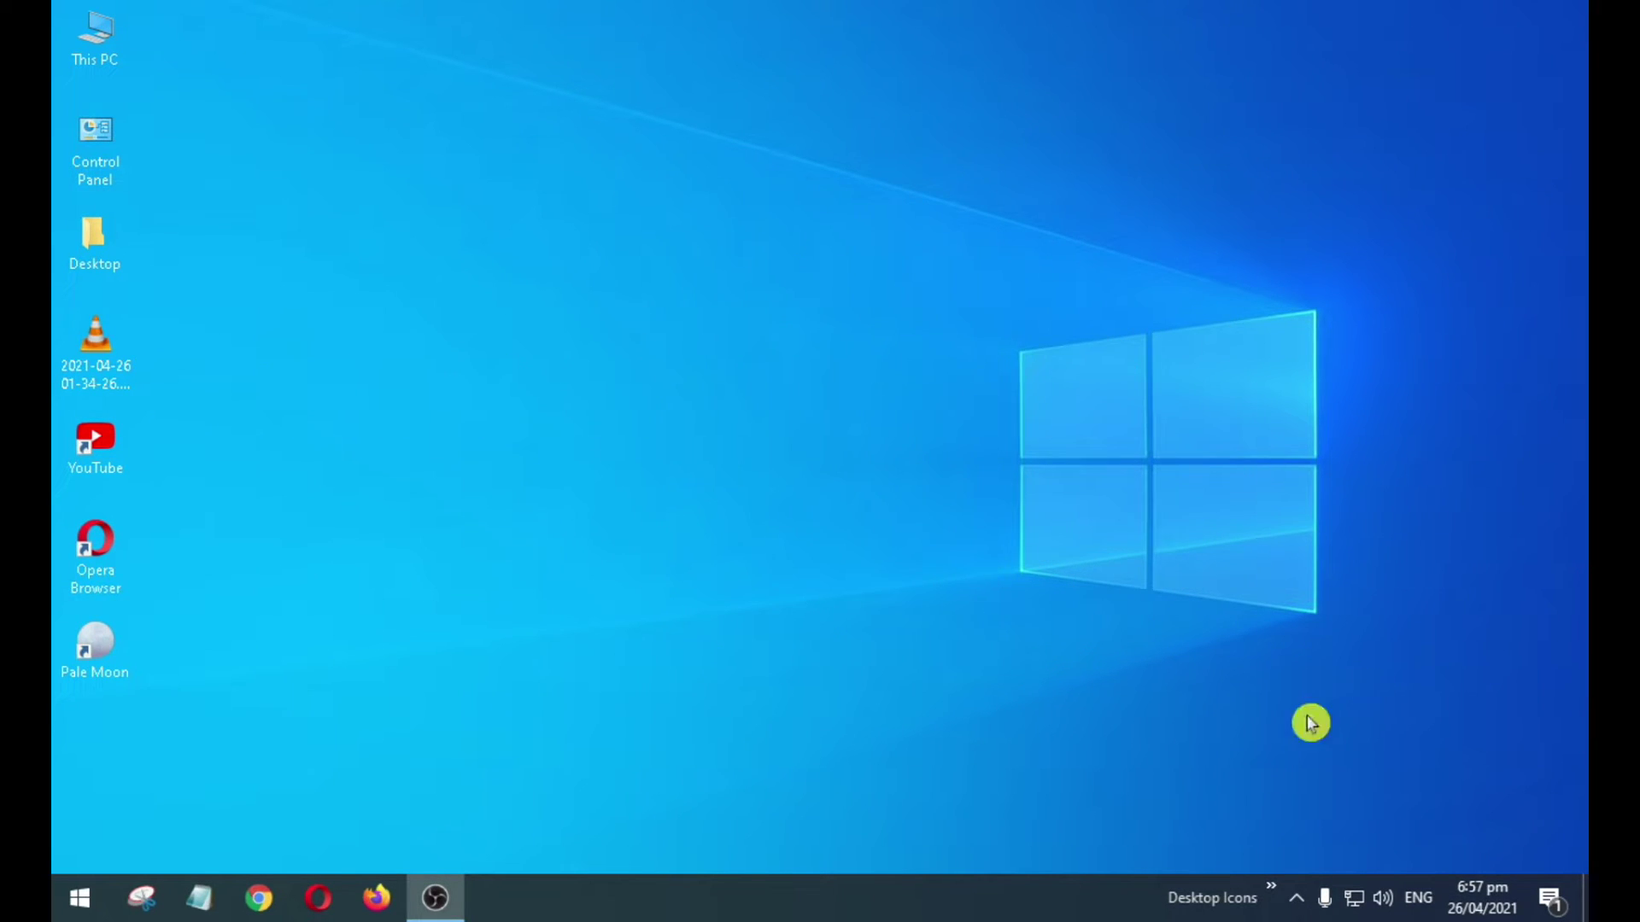
- Refresh the desktop several times from its right-click menu
right_click(802, 365)
left_click(831, 421)
right_click(733, 338)
left_click(773, 408)
right_click(736, 328)
left_click(797, 398)
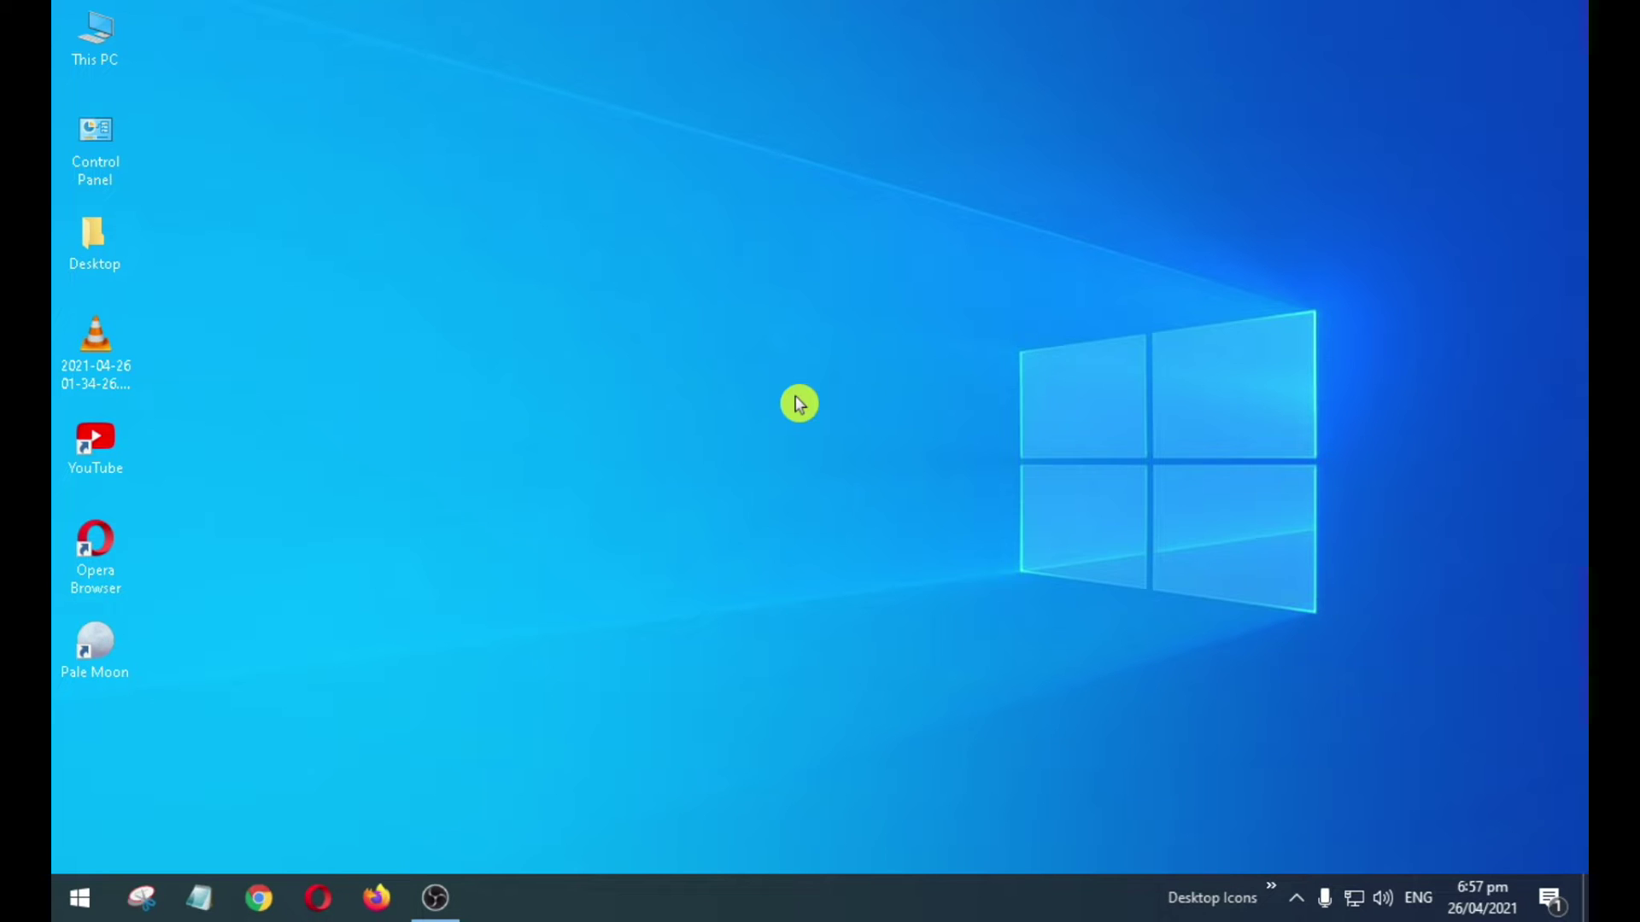
right_click(650, 316)
left_click(761, 383)
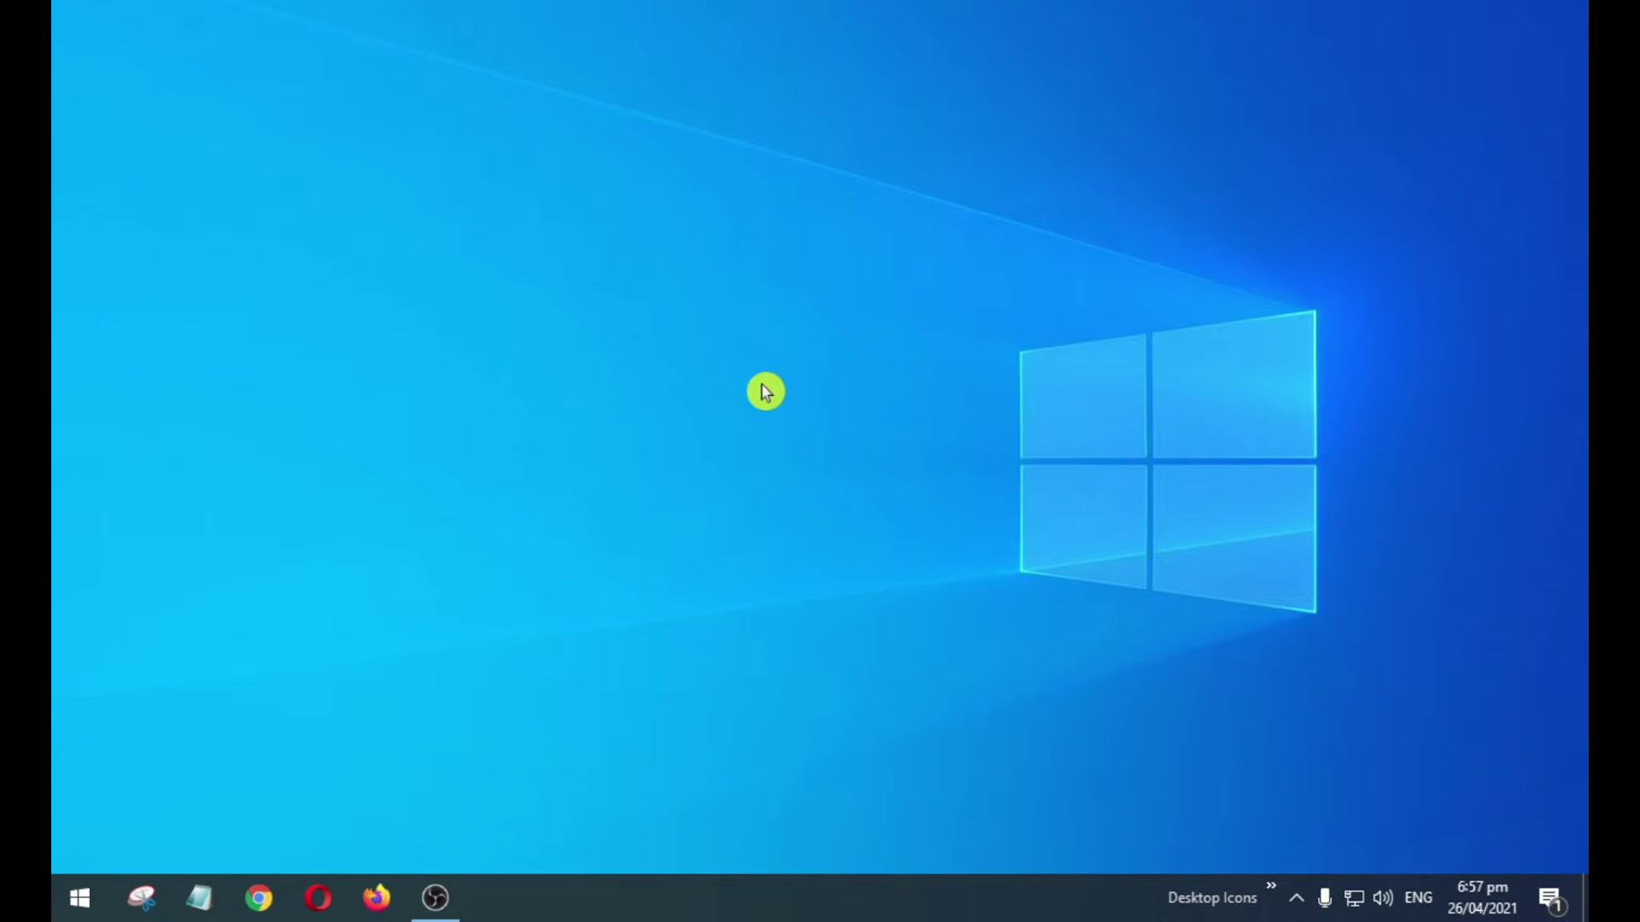
right_click(657, 268)
left_click(708, 343)
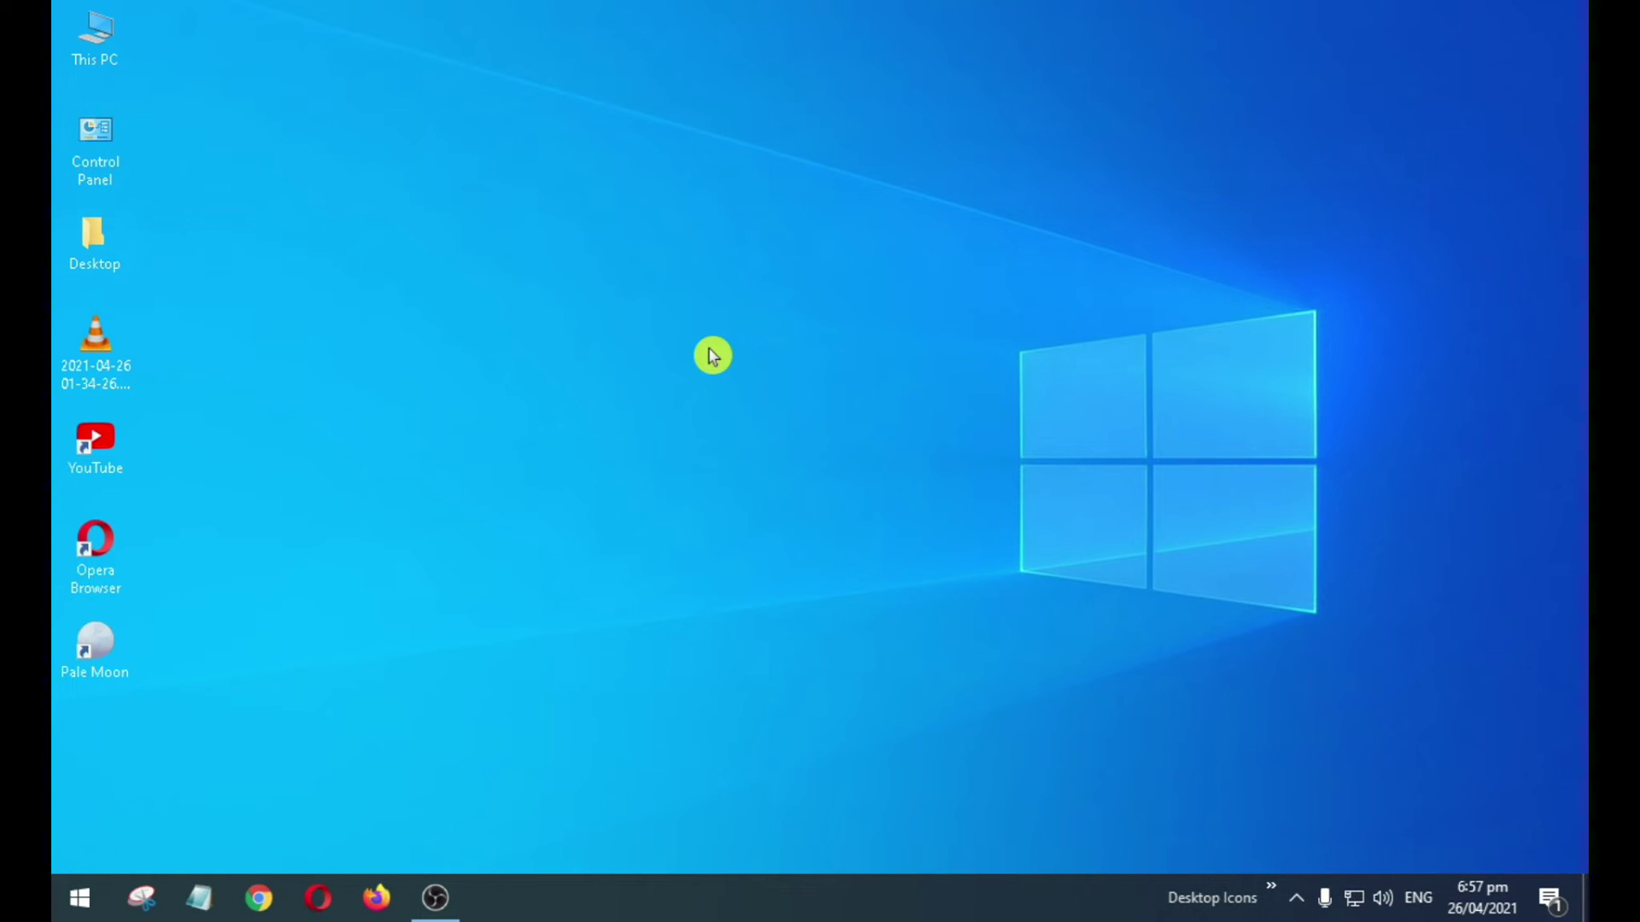
right_click(695, 297)
left_click(736, 367)
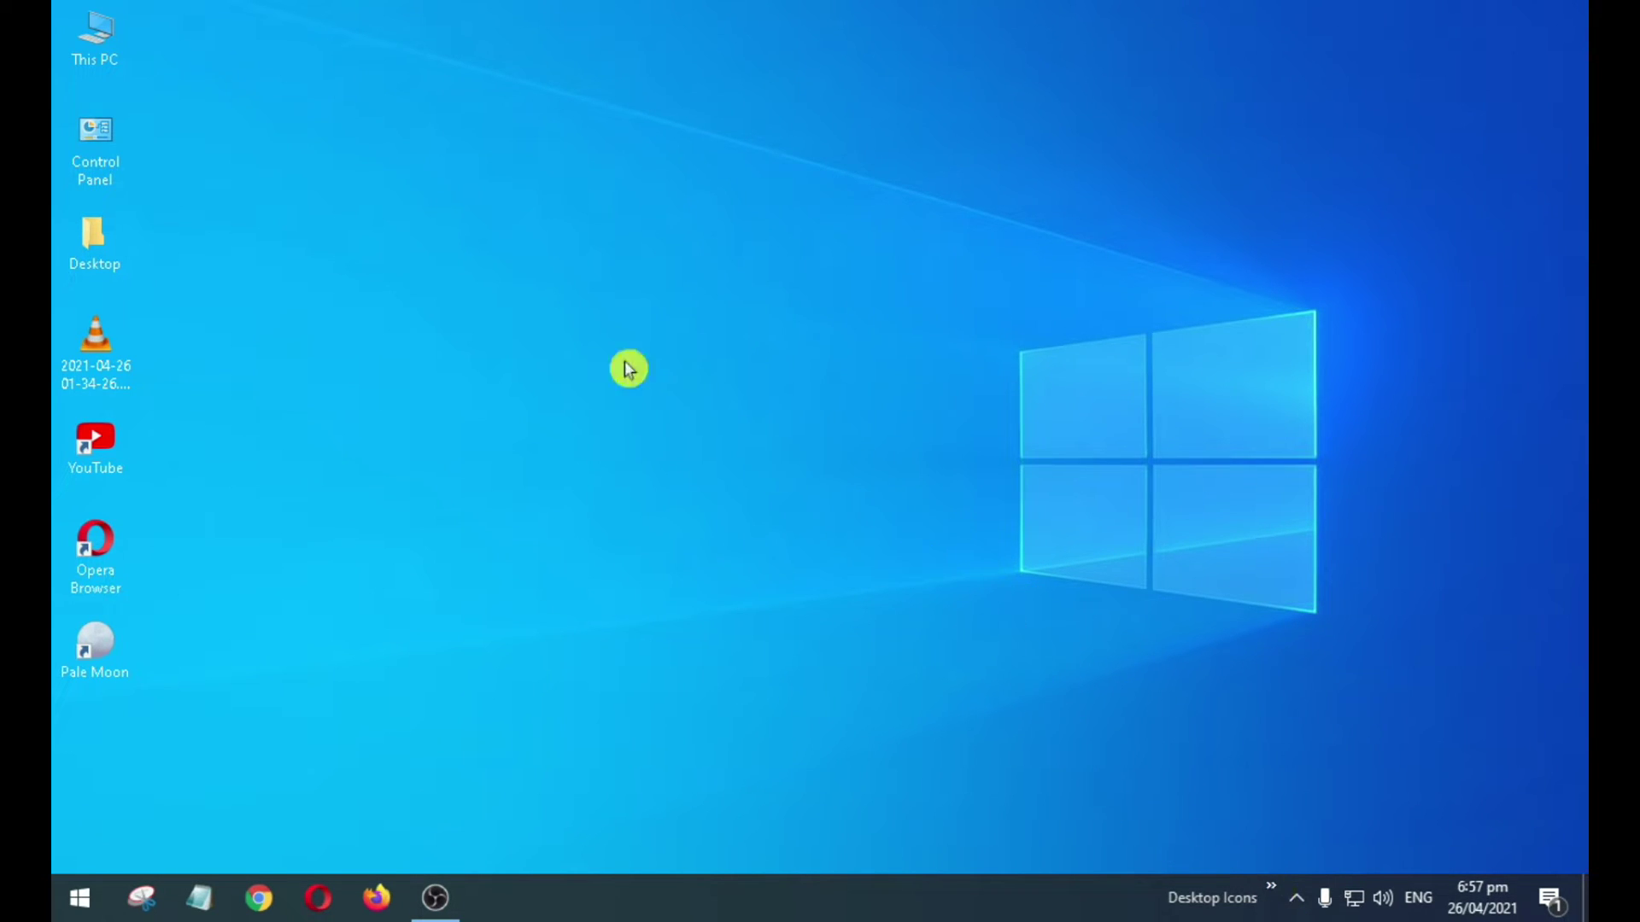
right_click(637, 297)
left_click(692, 368)
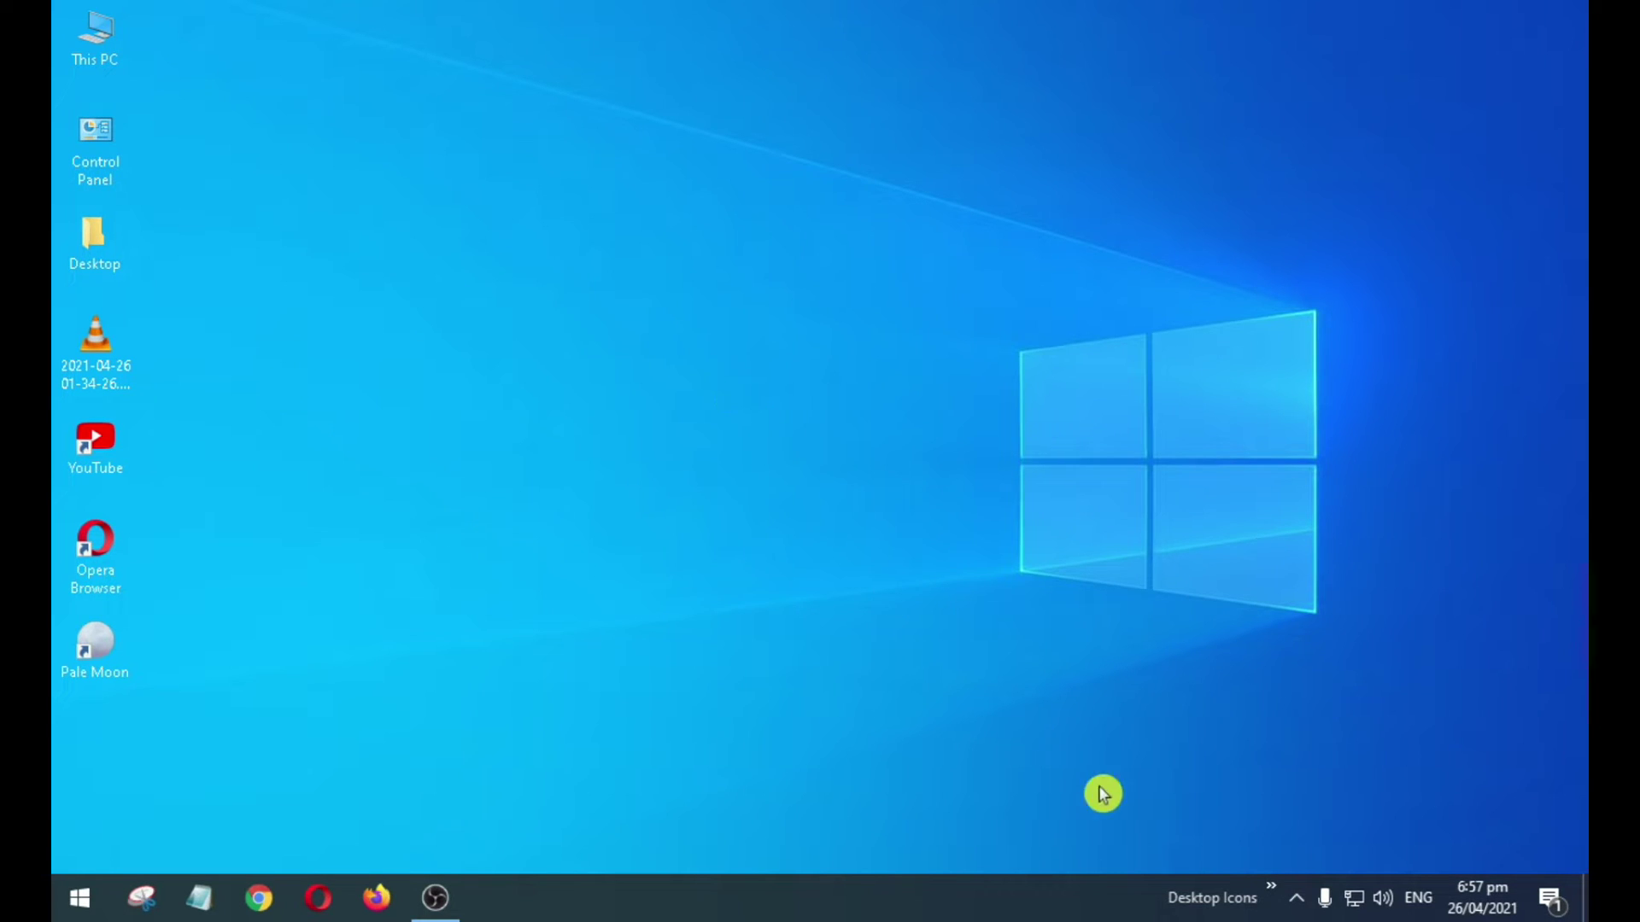
- Launch PowerPoint from the program list and start a blank presentation
left_click(1273, 897)
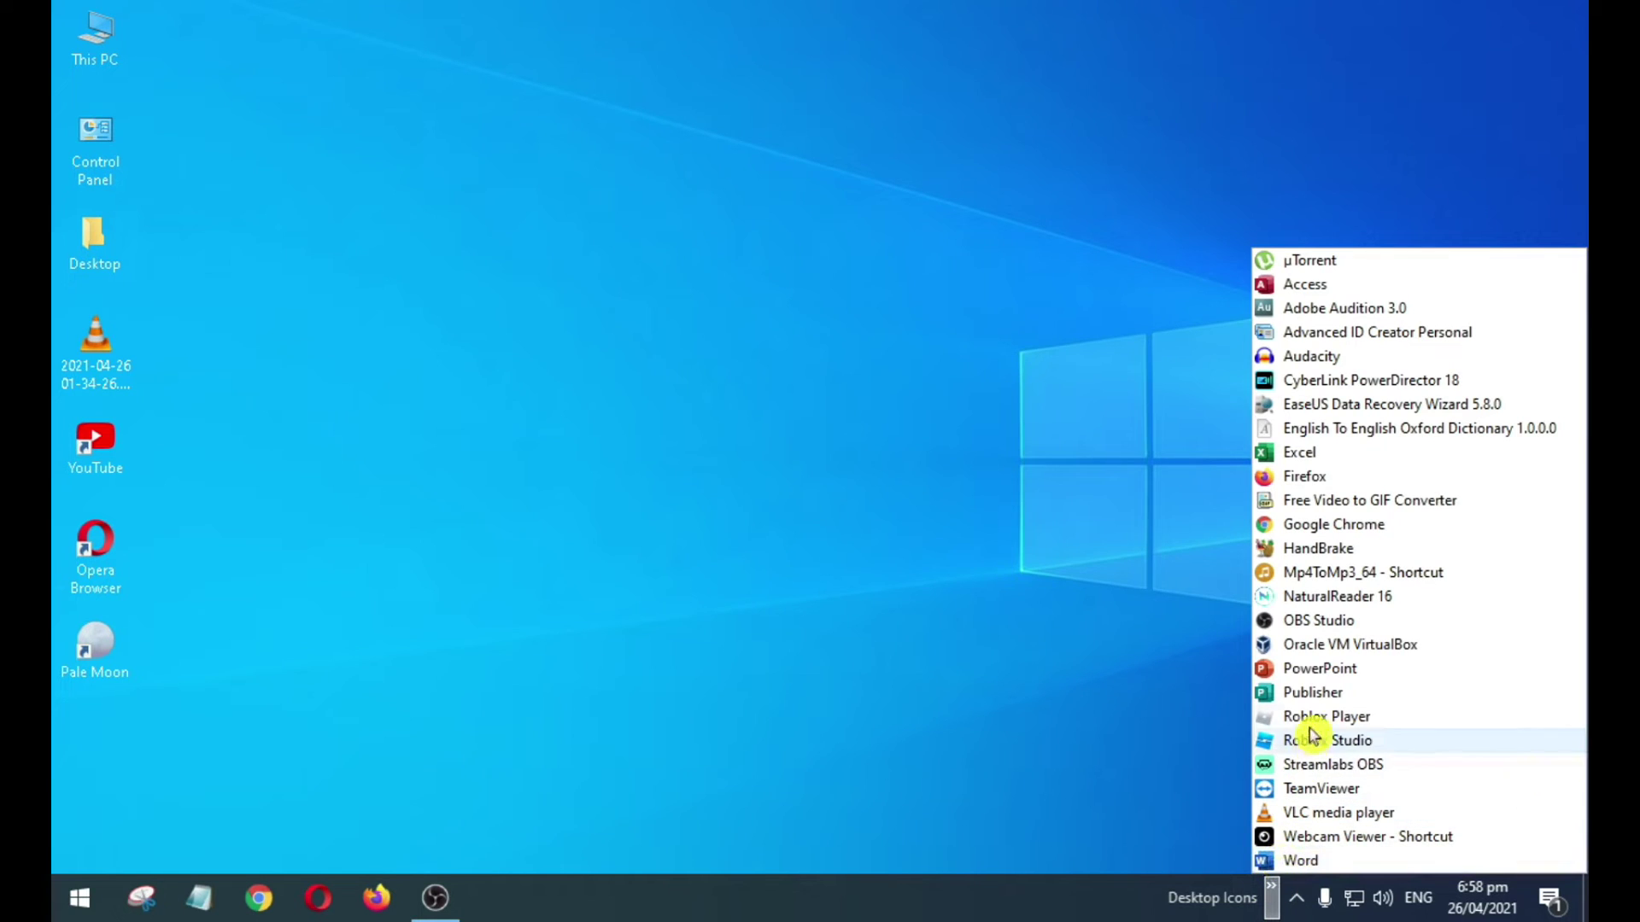
left_click(1315, 671)
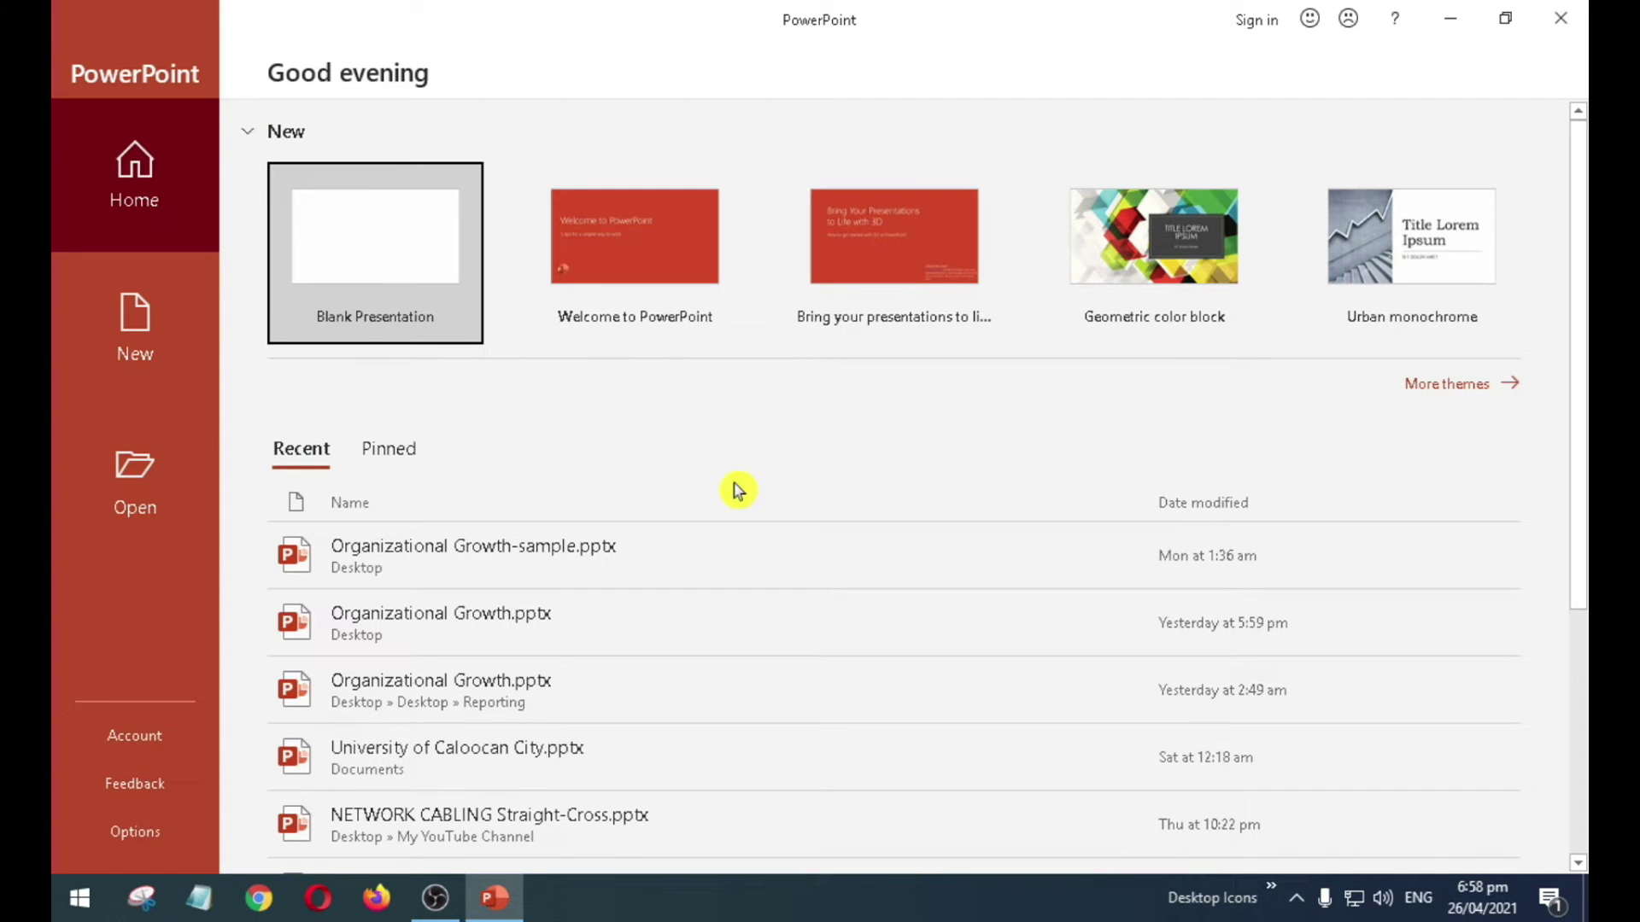
left_click(368, 245)
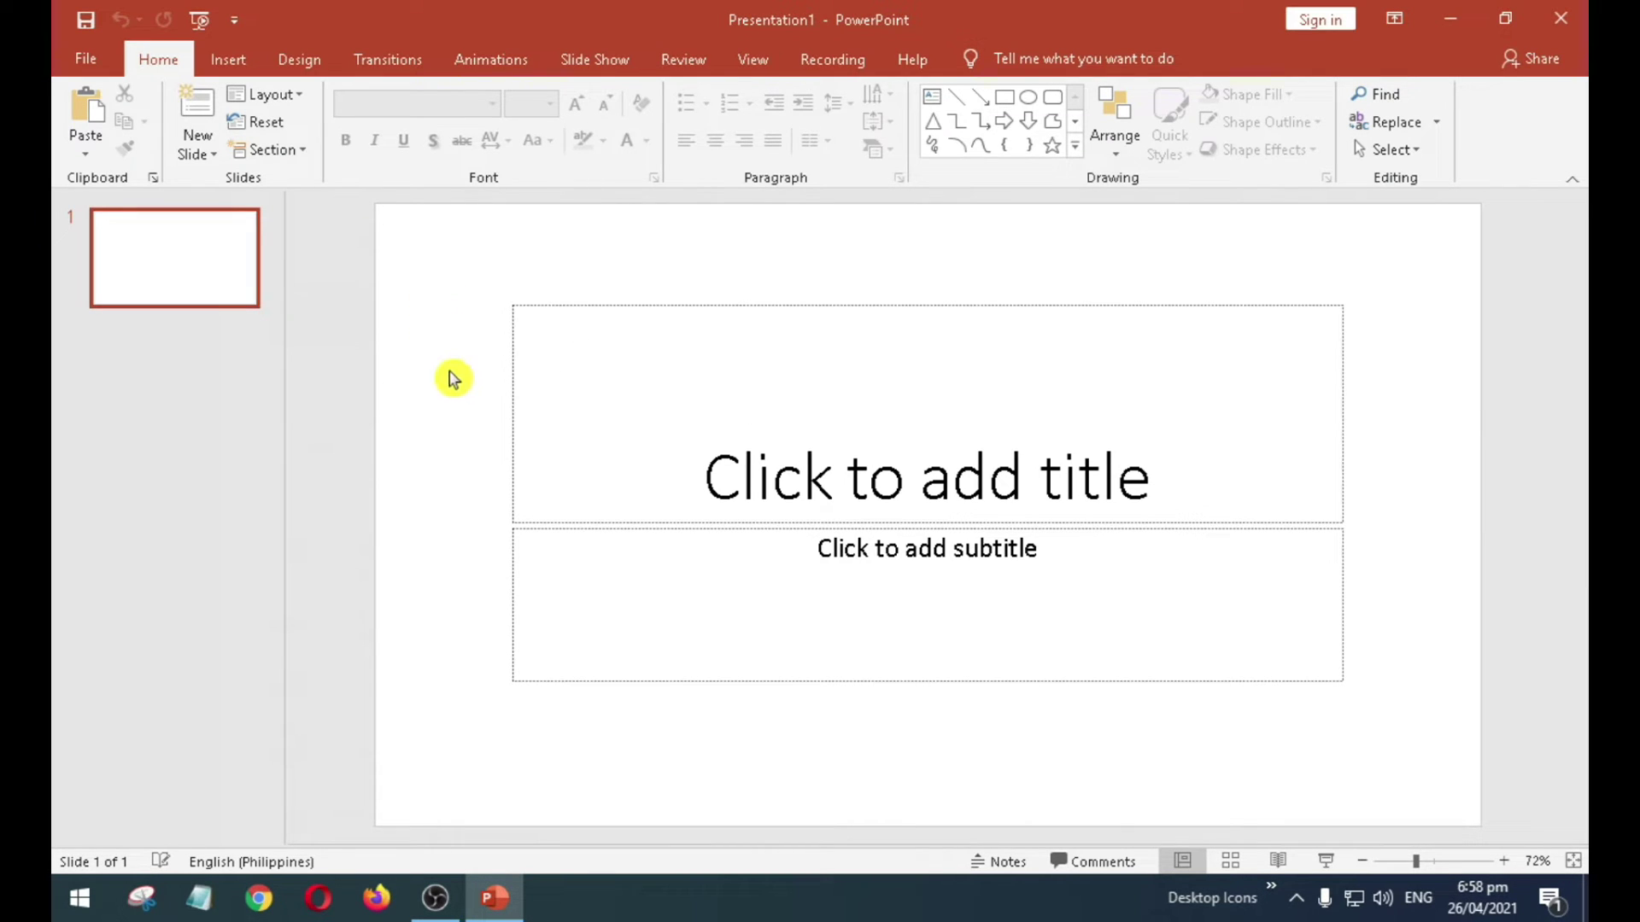
- Empty the first slide by deleting the title (typed MORHP) and subtitle placeholders
left_click(731, 439)
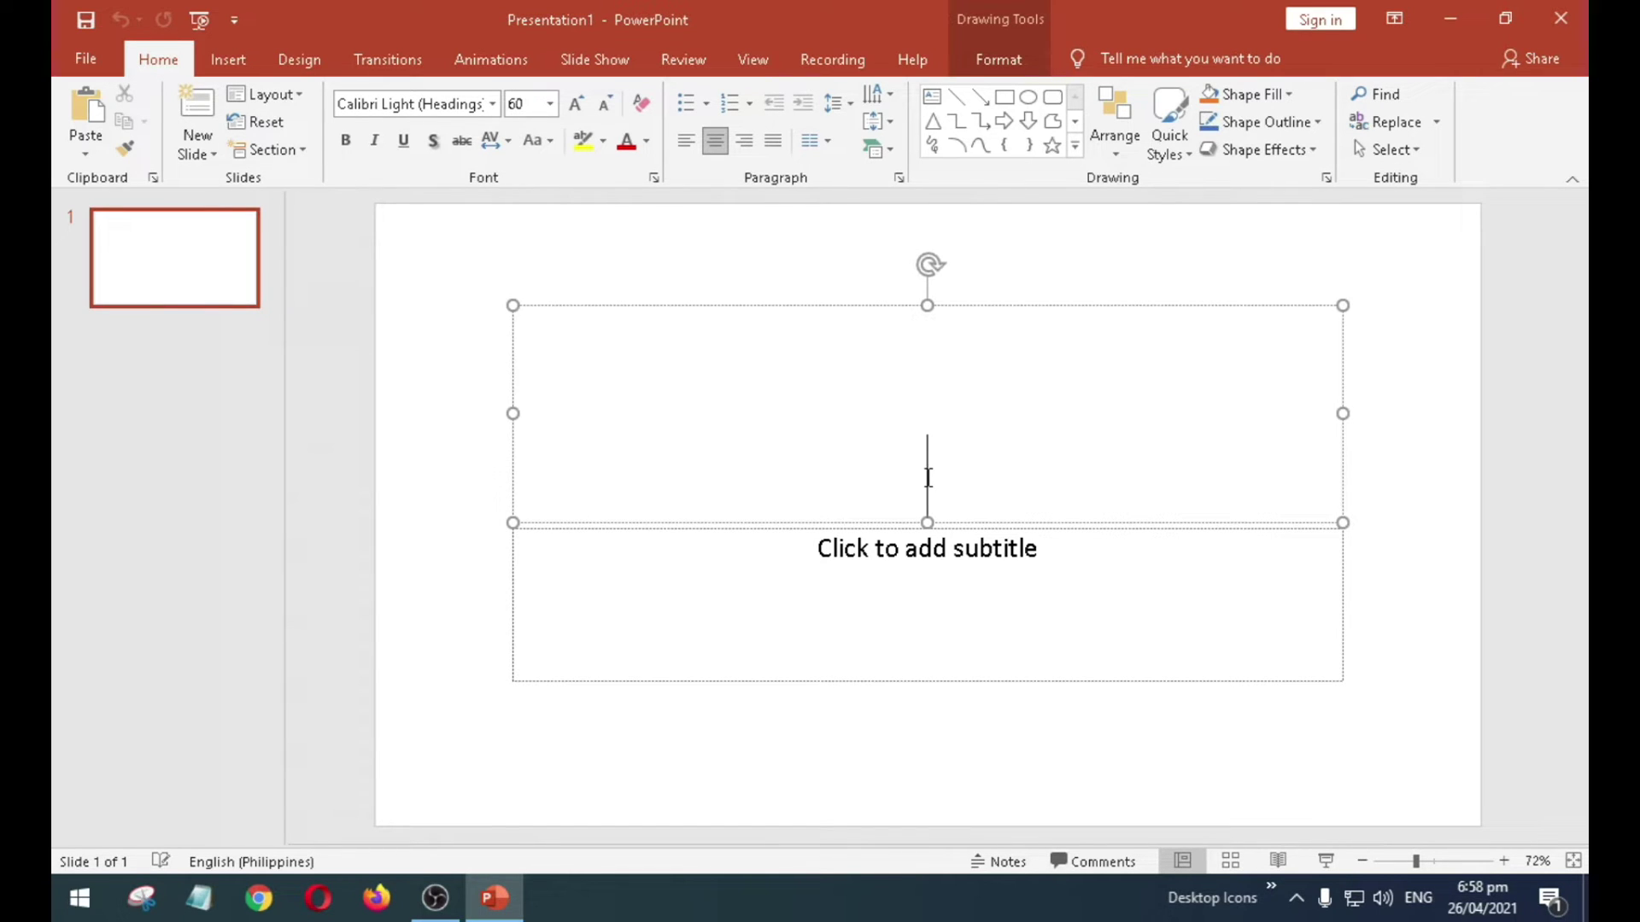
type("MORHP")
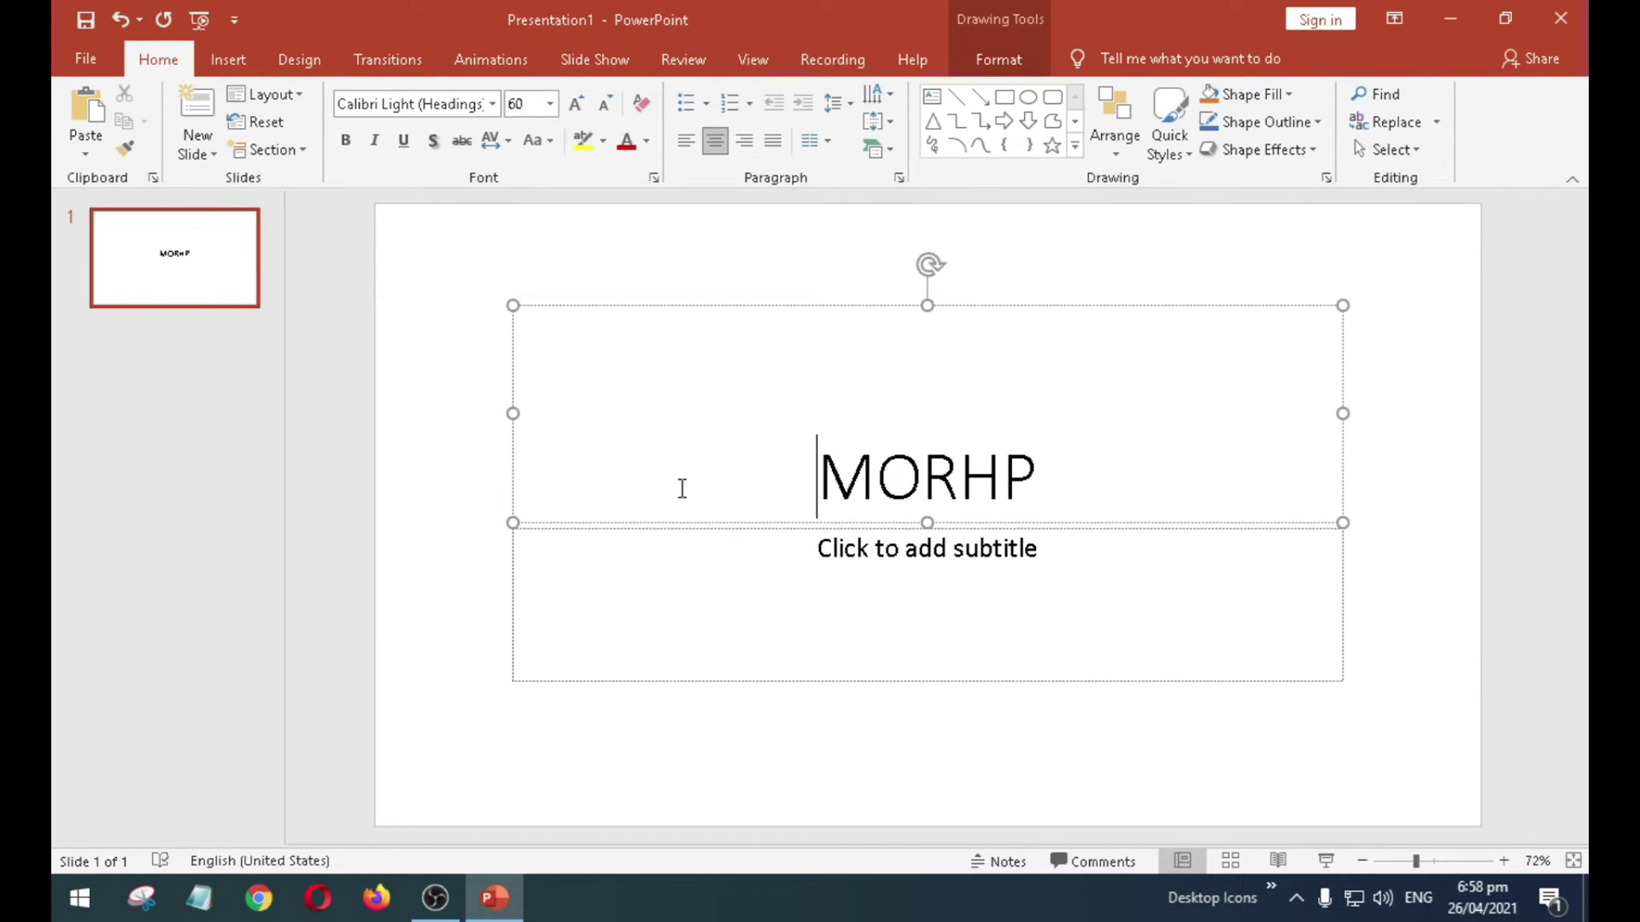
left_click(703, 571, "shift")
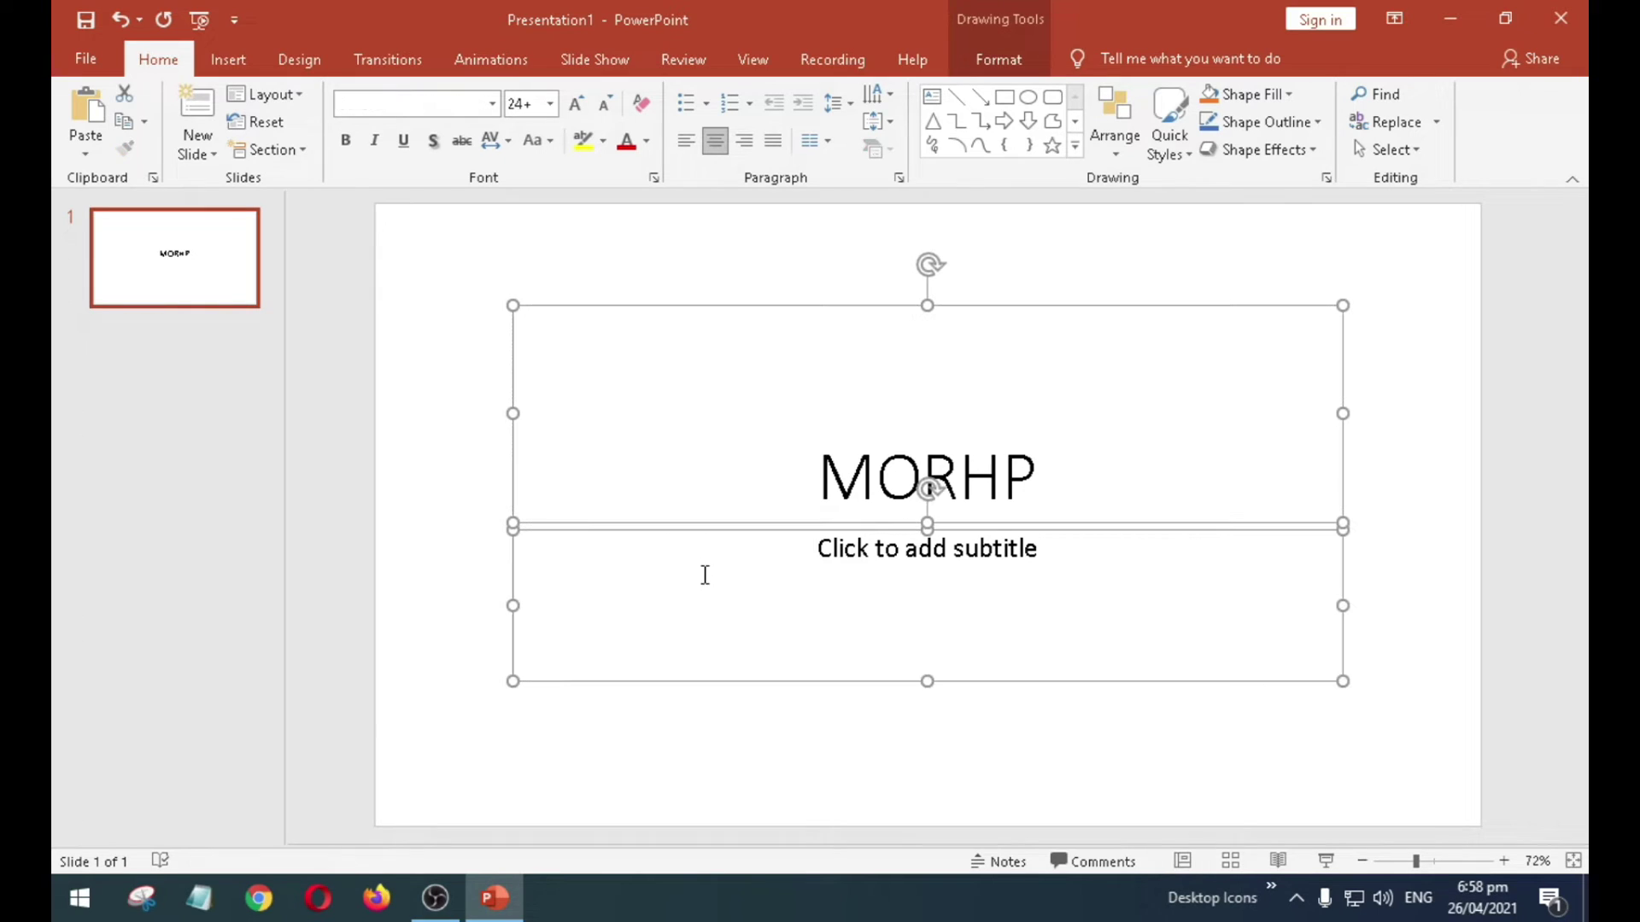
key("Delete")
left_click(718, 317)
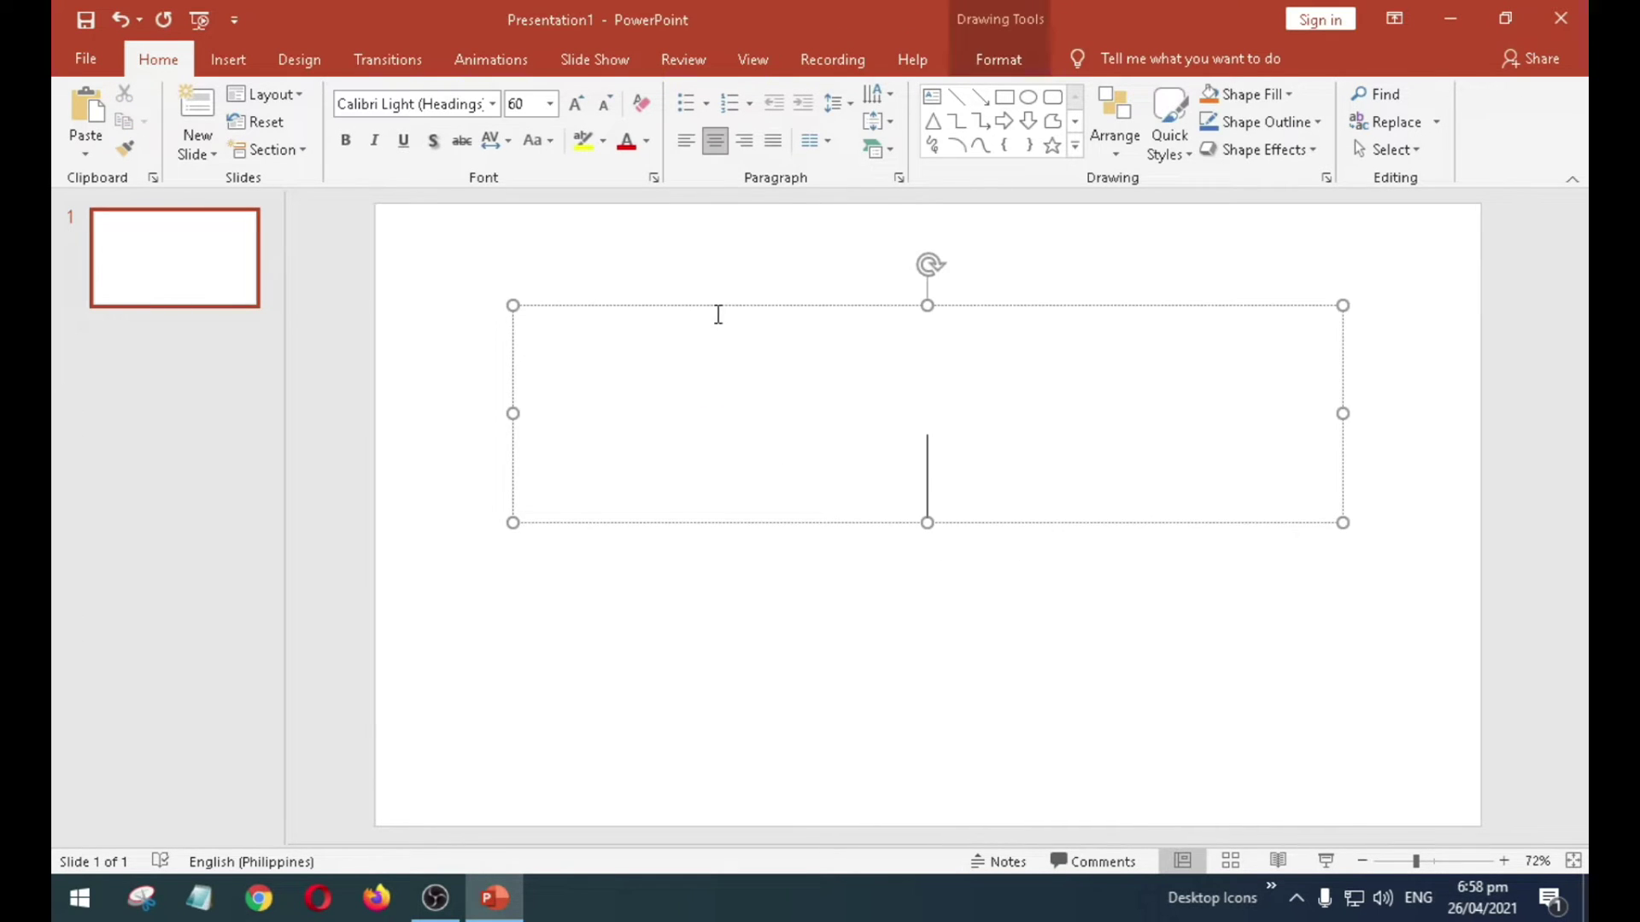
left_click(715, 308)
key("Delete")
left_click(654, 257)
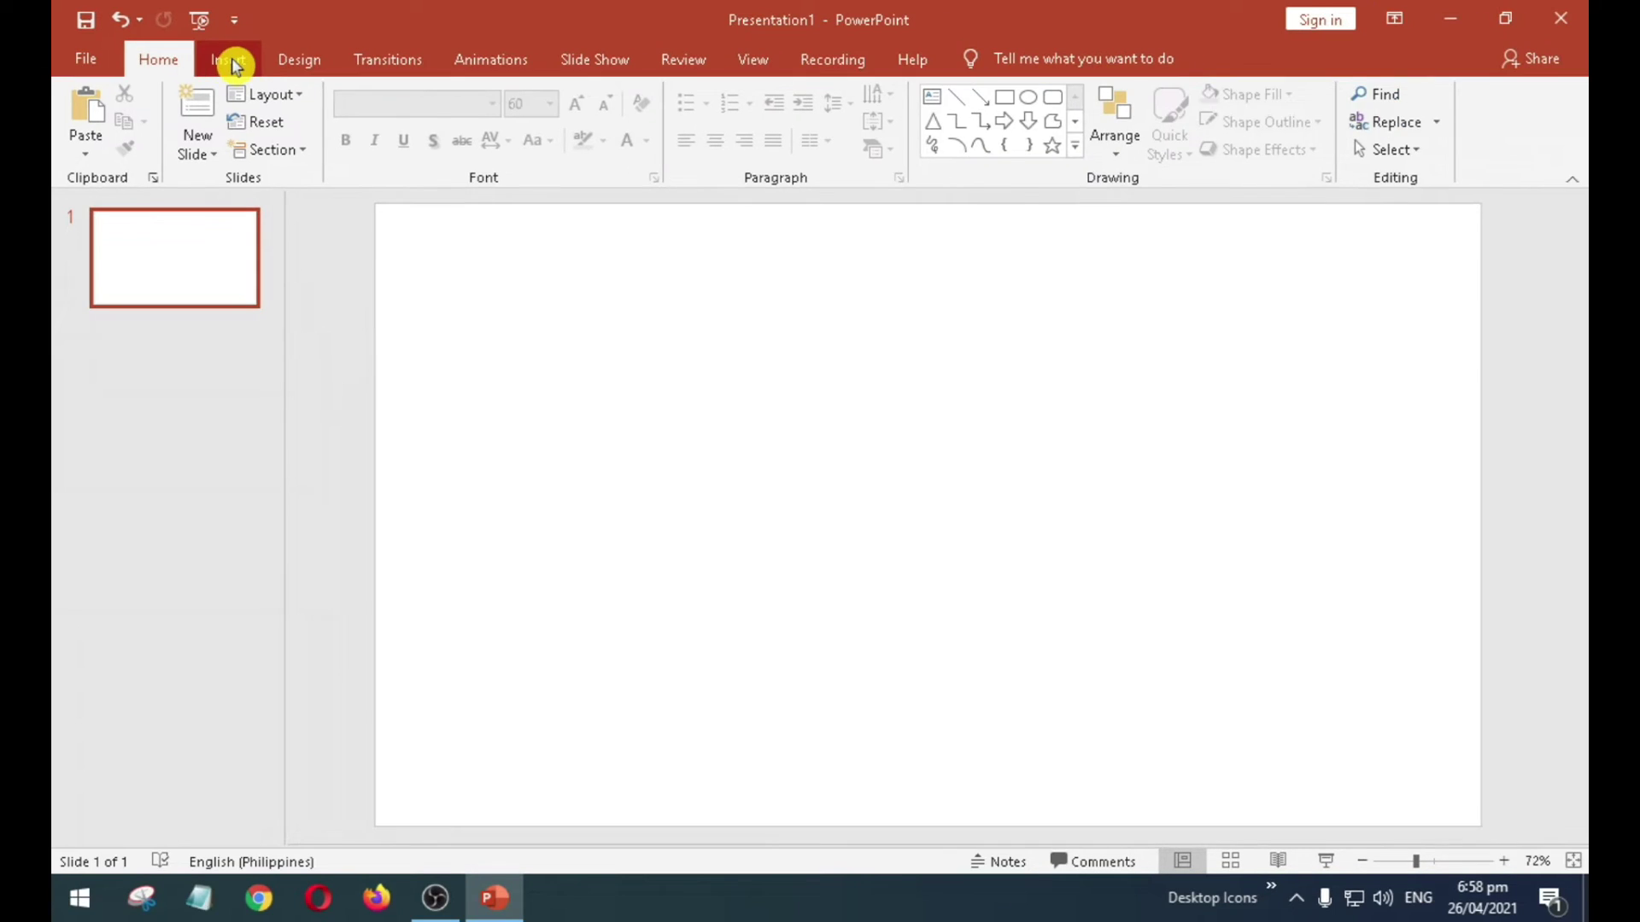
- Insert a yellow WordArt 'Your text here' near the slide centre and select its text
left_click(233, 62)
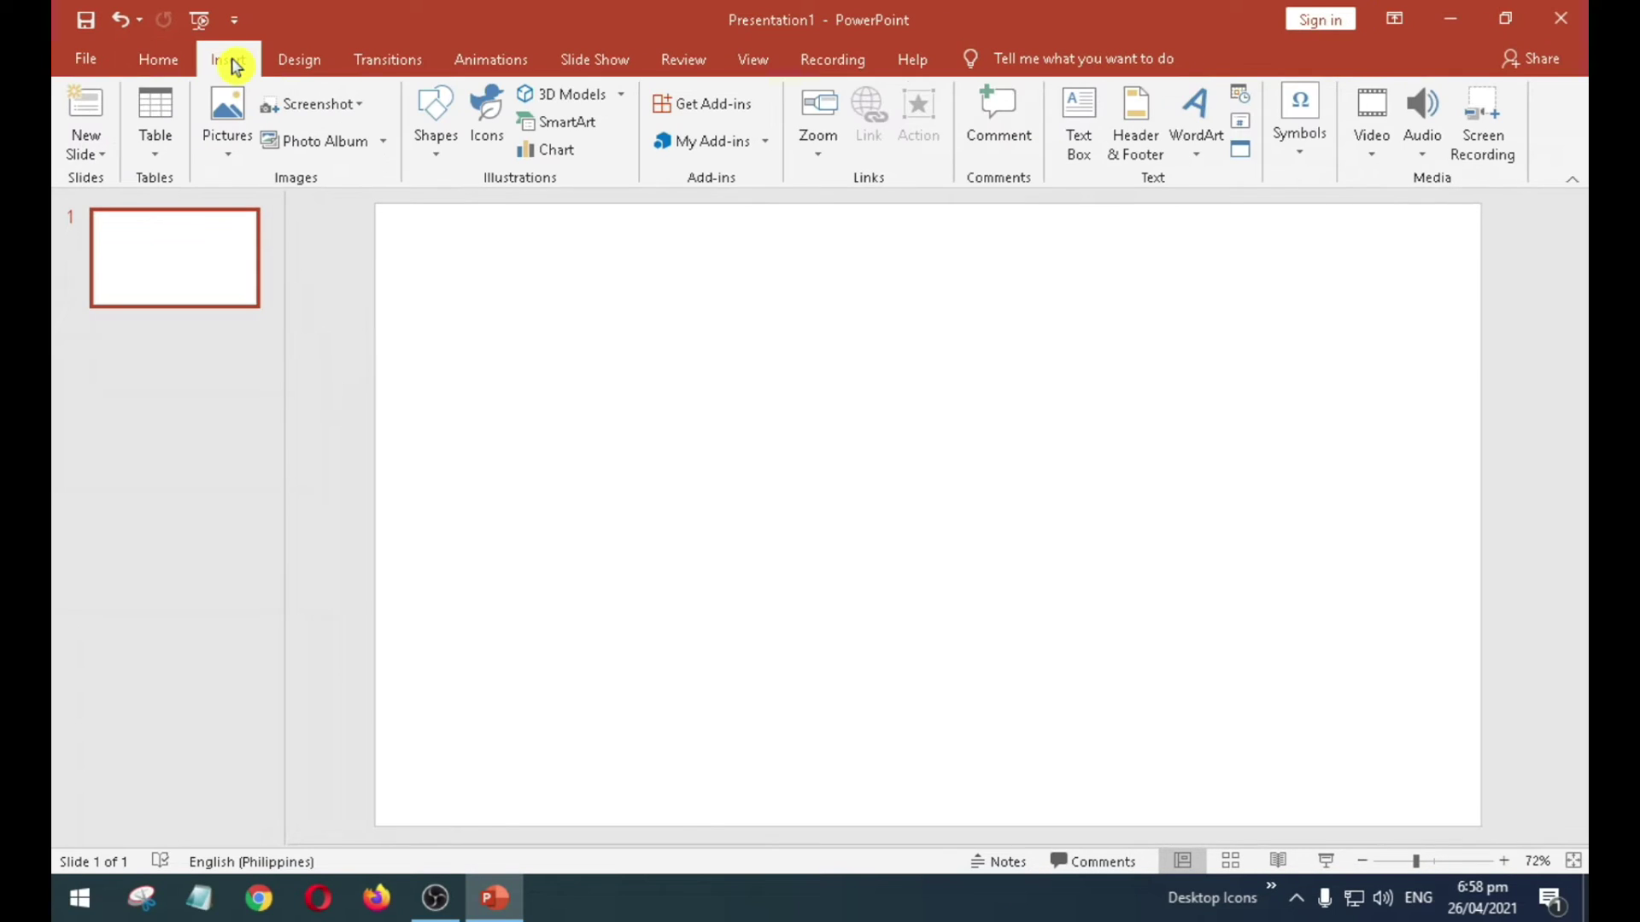
left_click(1198, 158)
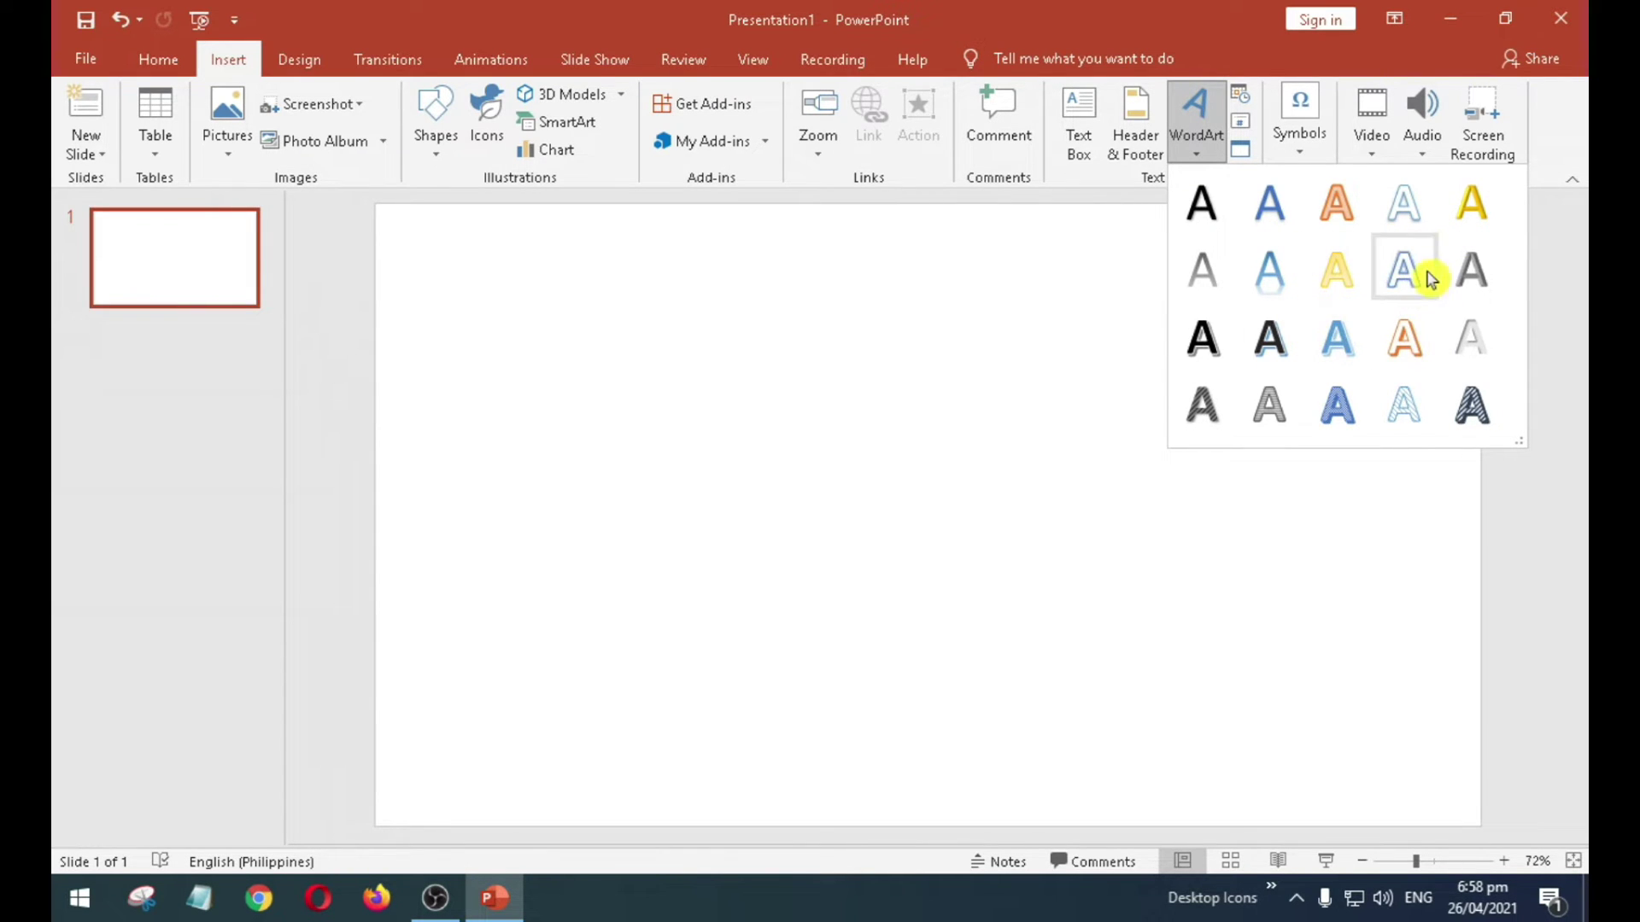
left_click(1466, 216)
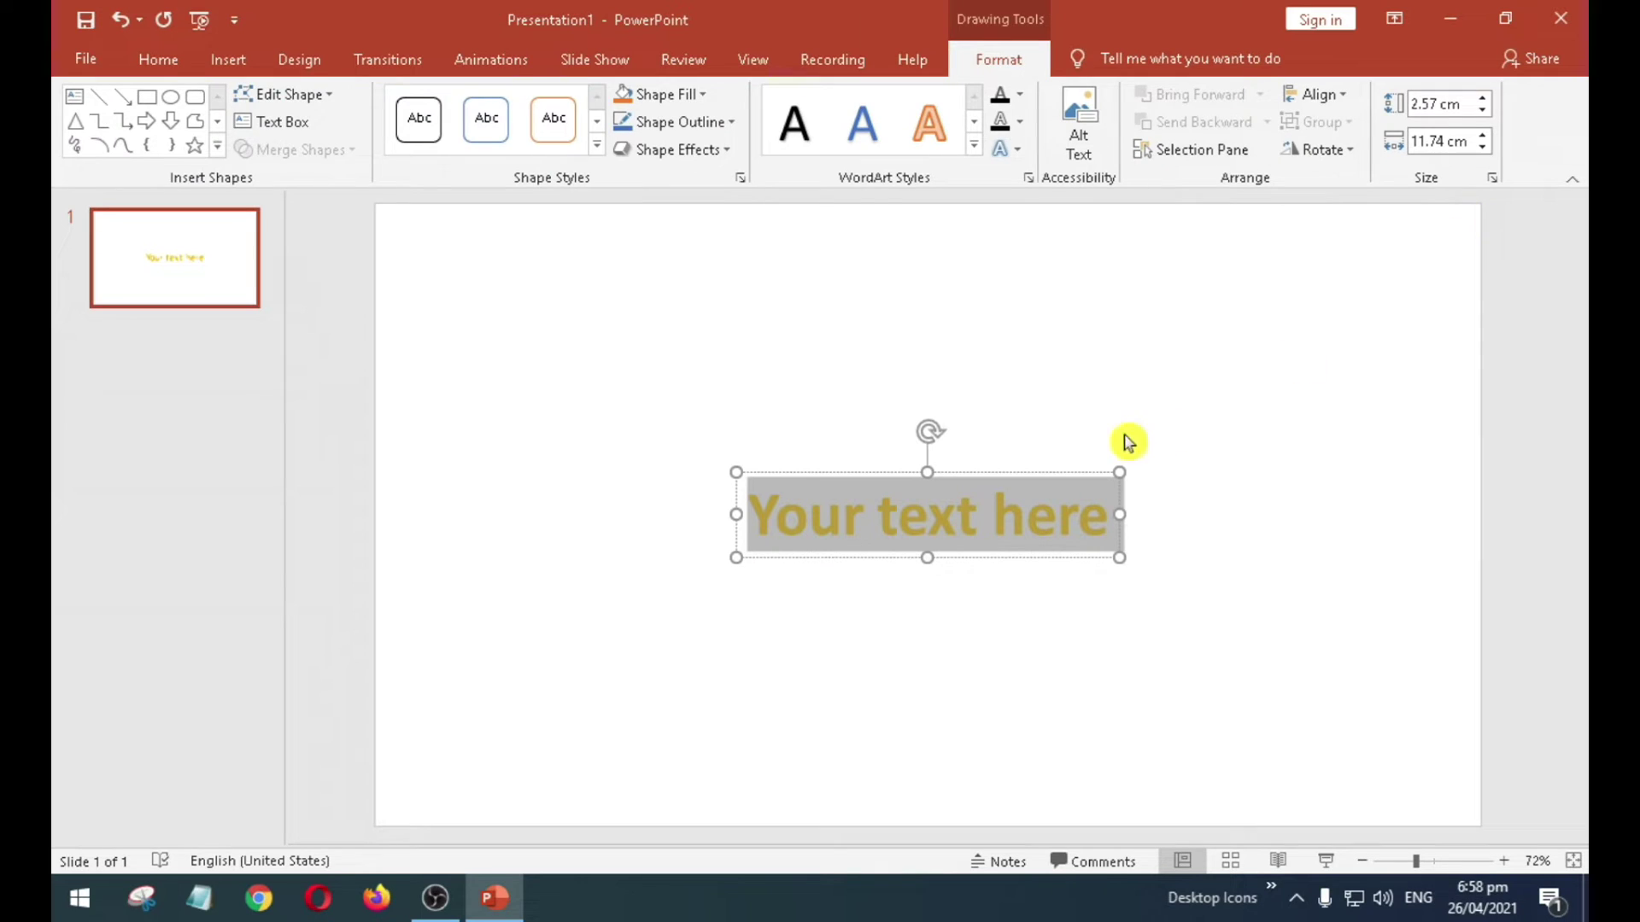
mouse_move(1034, 473)
left_mouse_down()
mouse_move(1024, 451)
mouse_move(1027, 478)
left_mouse_up()
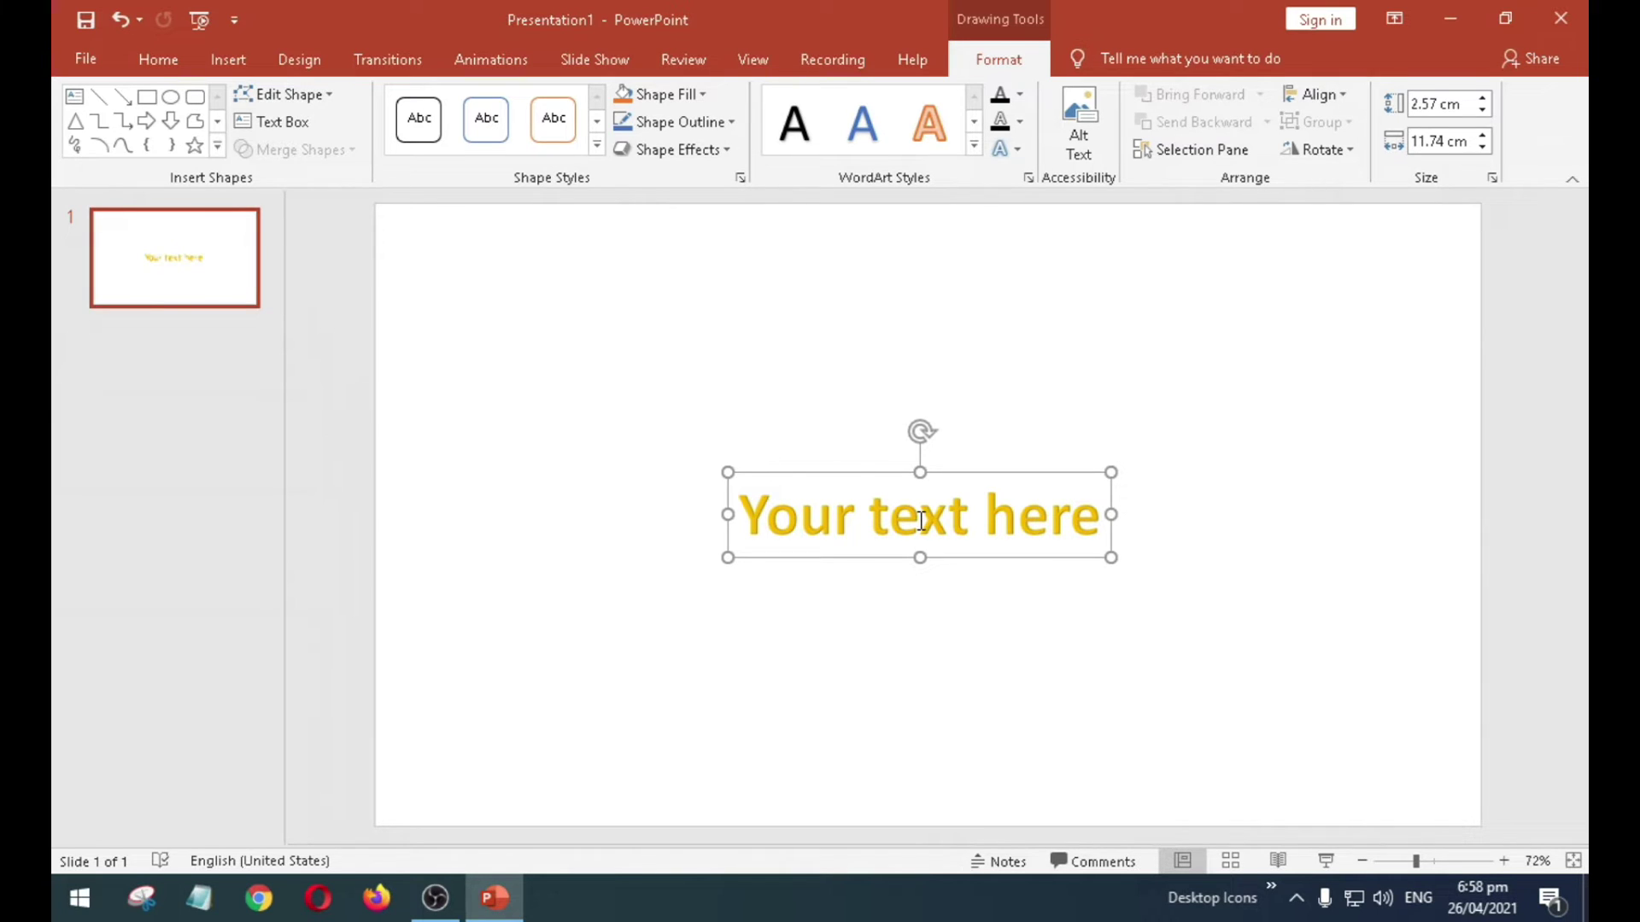
double_click(920, 521)
triple_click(907, 524)
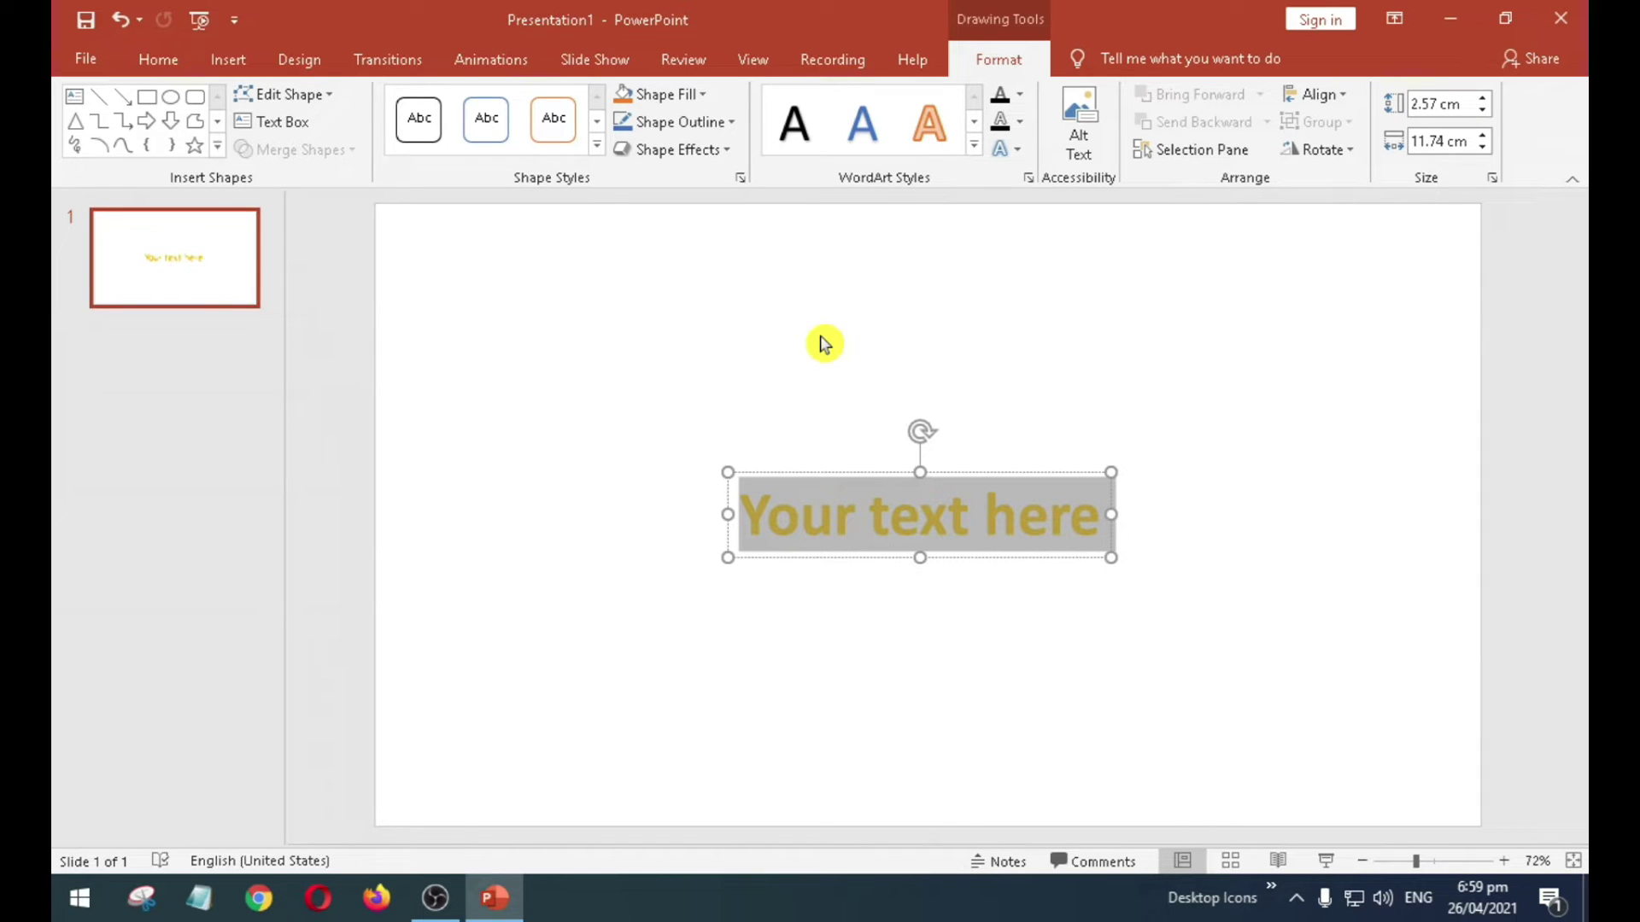
- Replace the WordArt text with SKL, enlarge it, and move it toward the top
type("SKL")
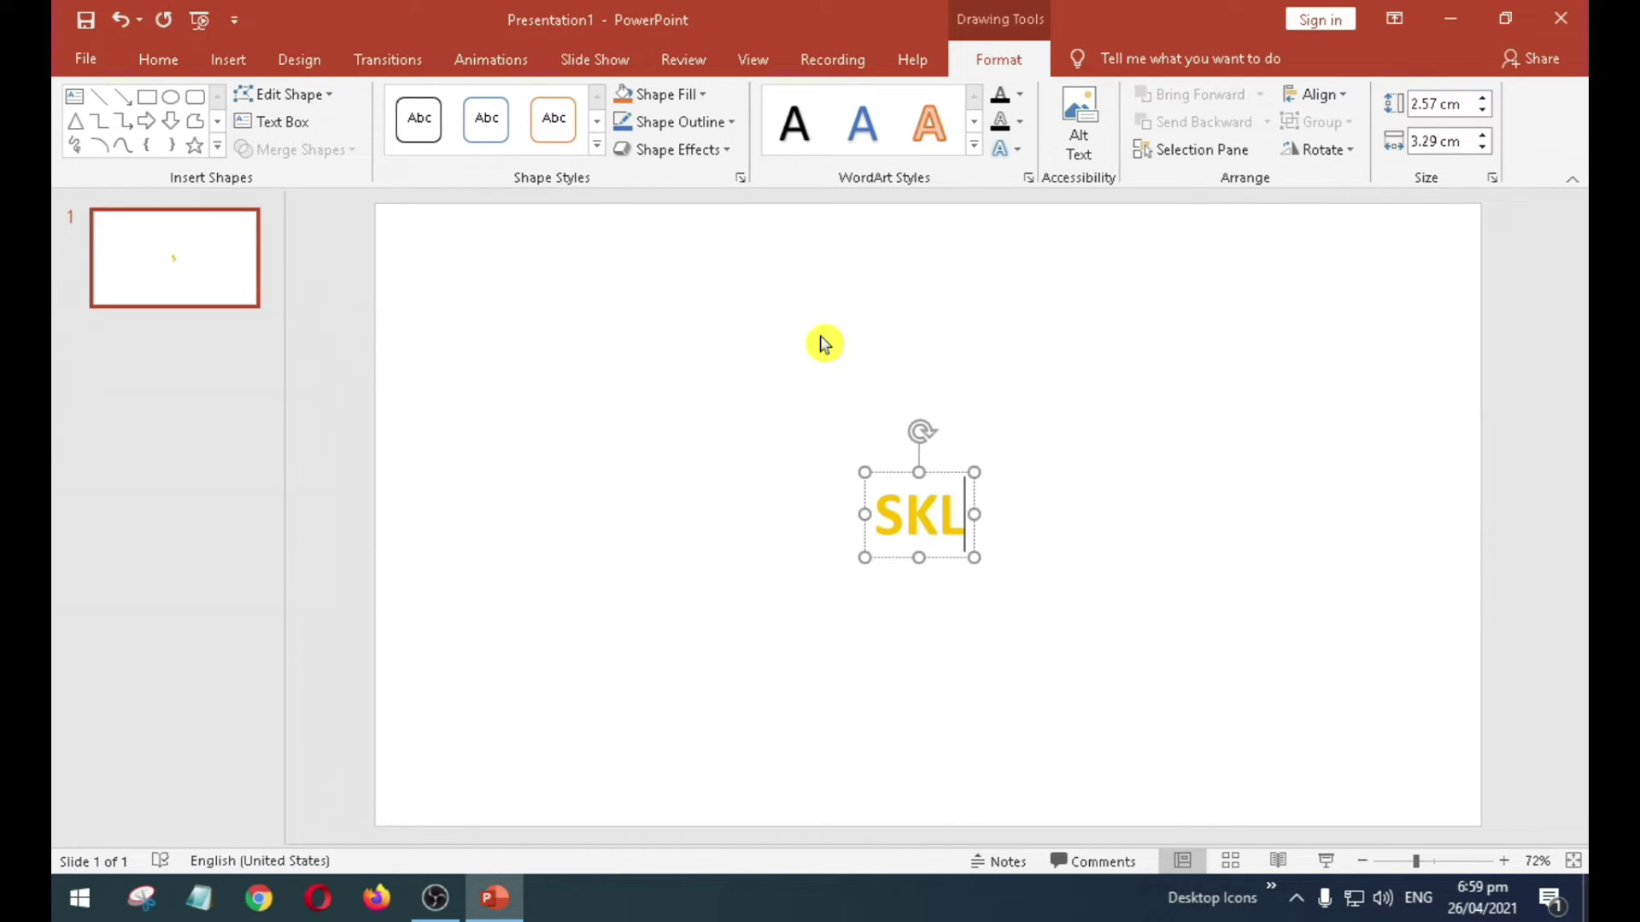
double_click(913, 523)
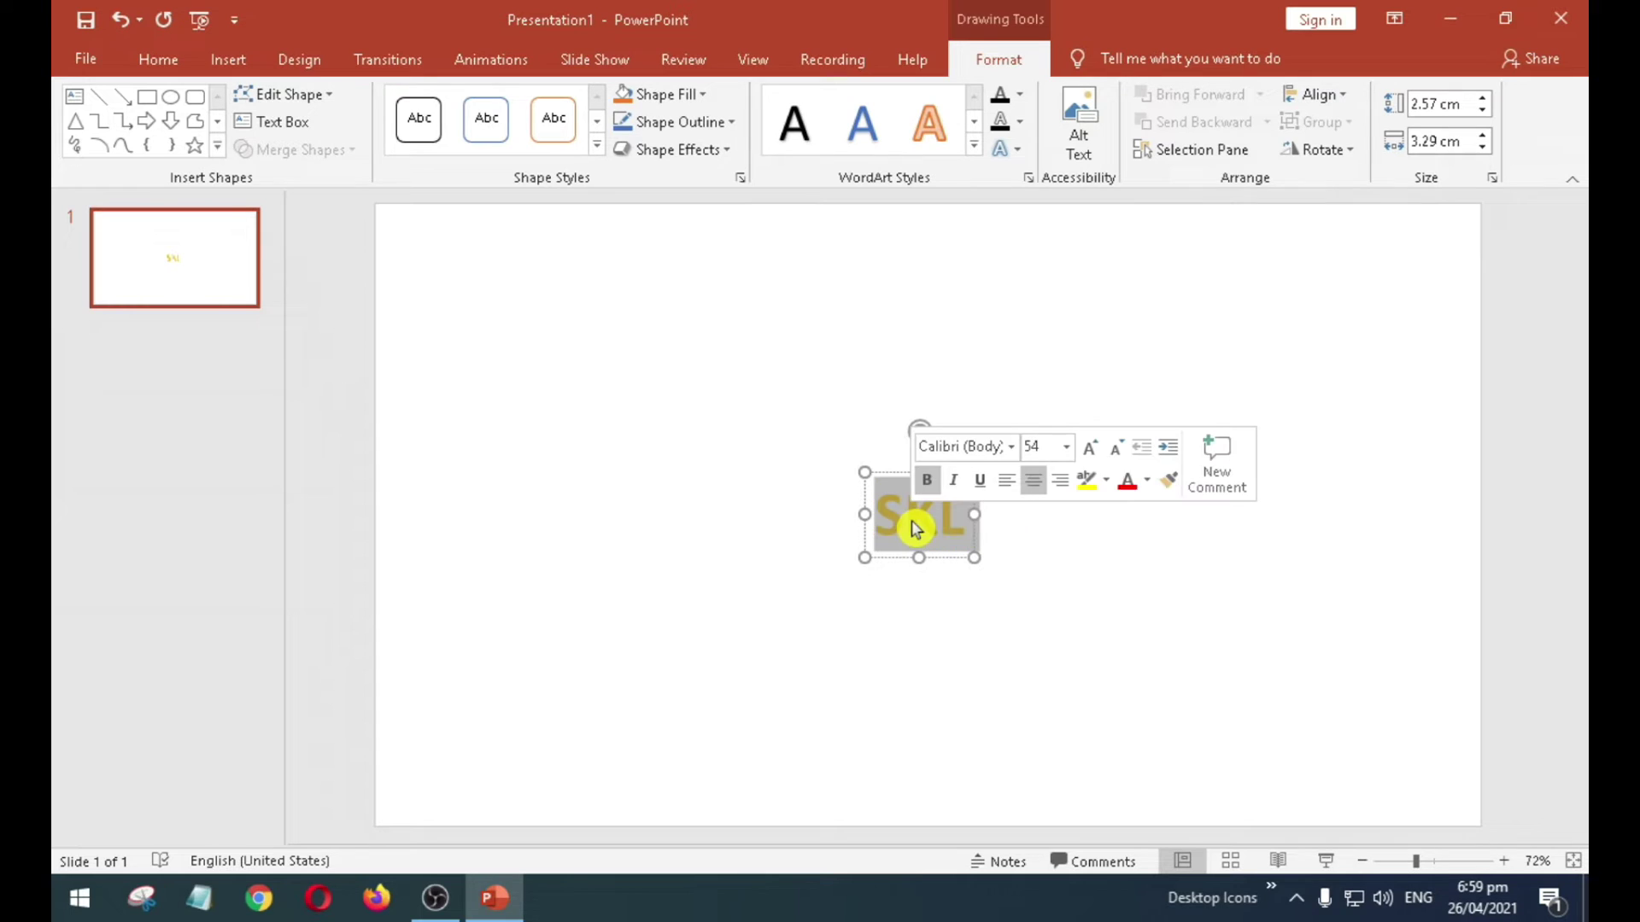
left_click(912, 518)
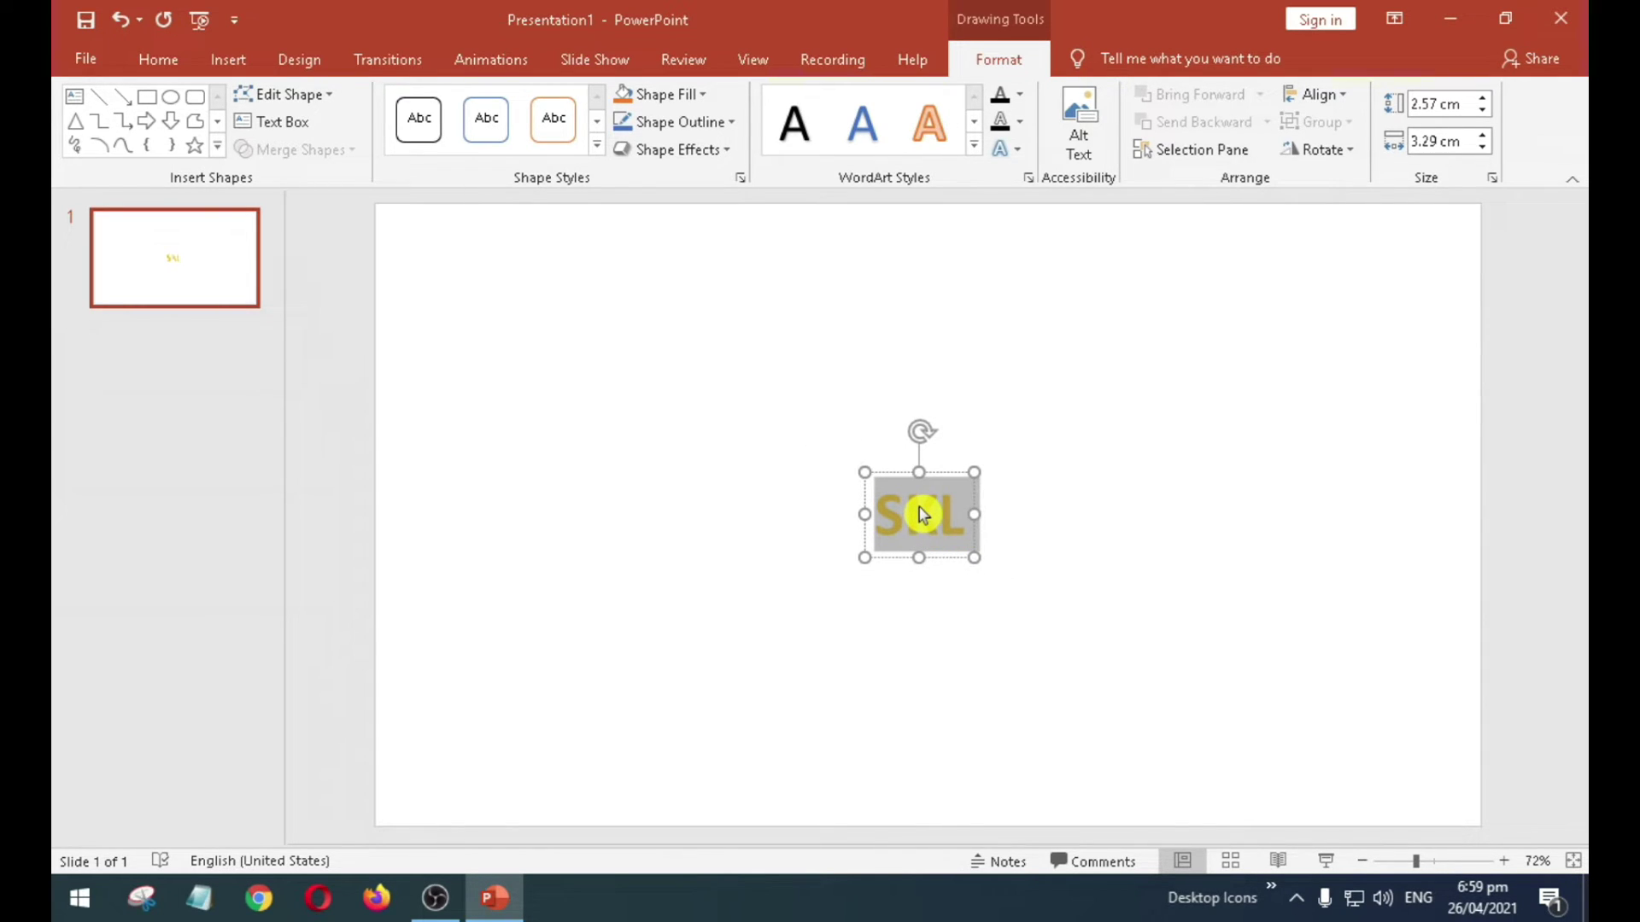
key("ctrl+bracketright")
key("ctrl+bracketright")
key("ctrl+bracketright")
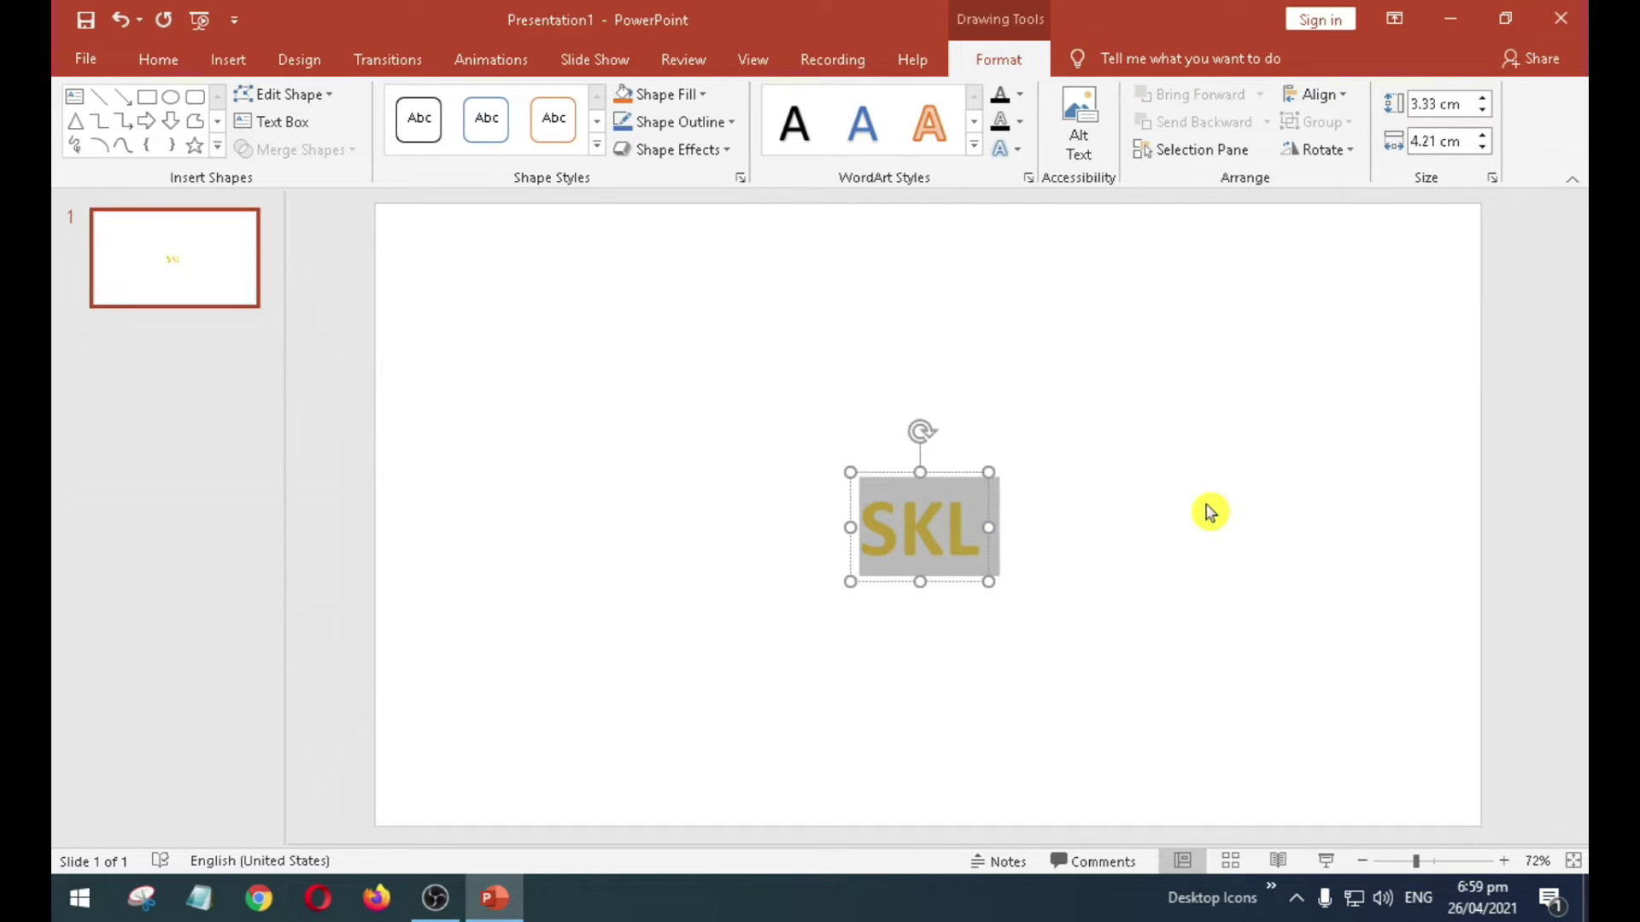
key("ctrl+bracketright")
key("ctrl+bracketright")
key("ctrl+bracketright")
key("ctrl+bracketright")
key("ctrl+bracketright")
key("ctrl+bracketright")
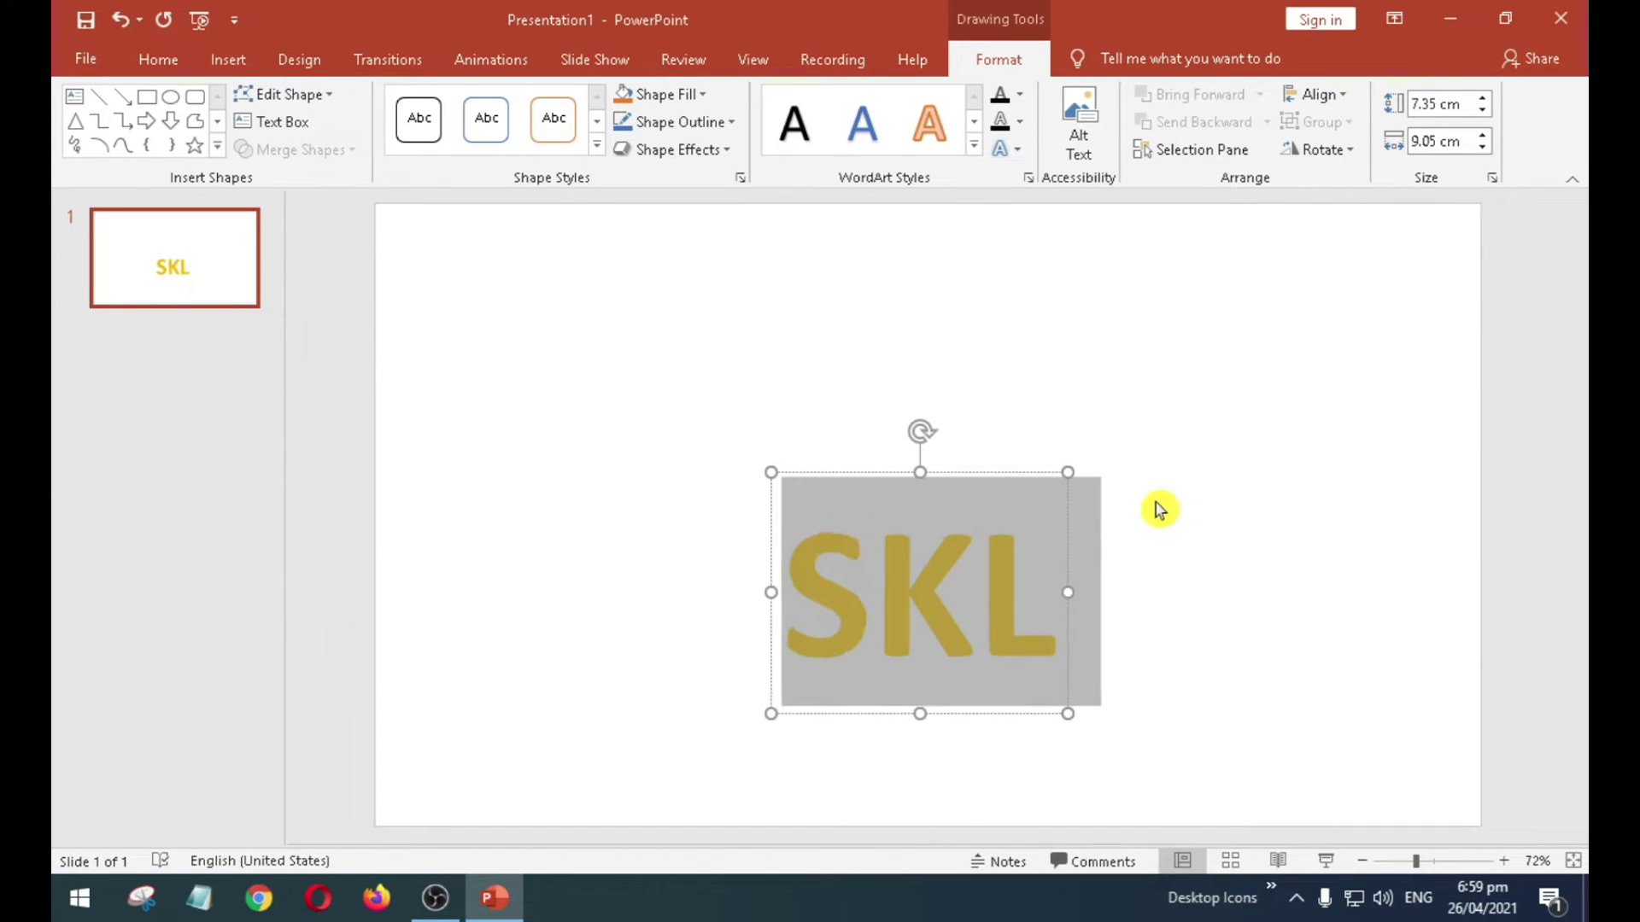
key("ctrl+bracketright")
left_click_drag(1008, 471, 1001, 325)
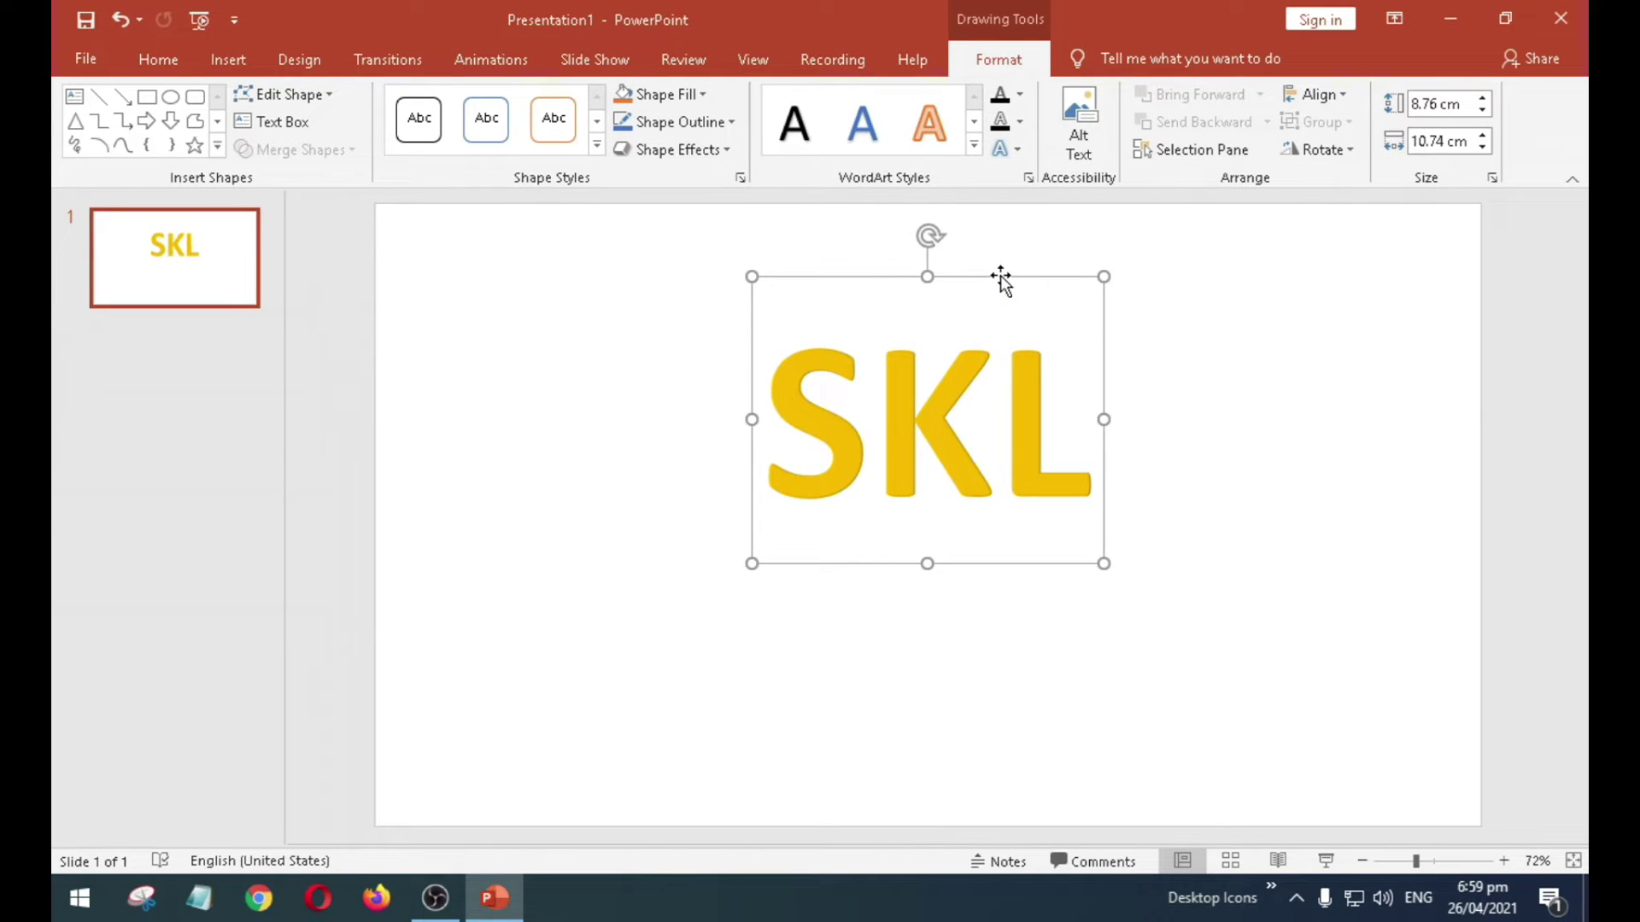
left_click_drag(1000, 275, 1000, 268)
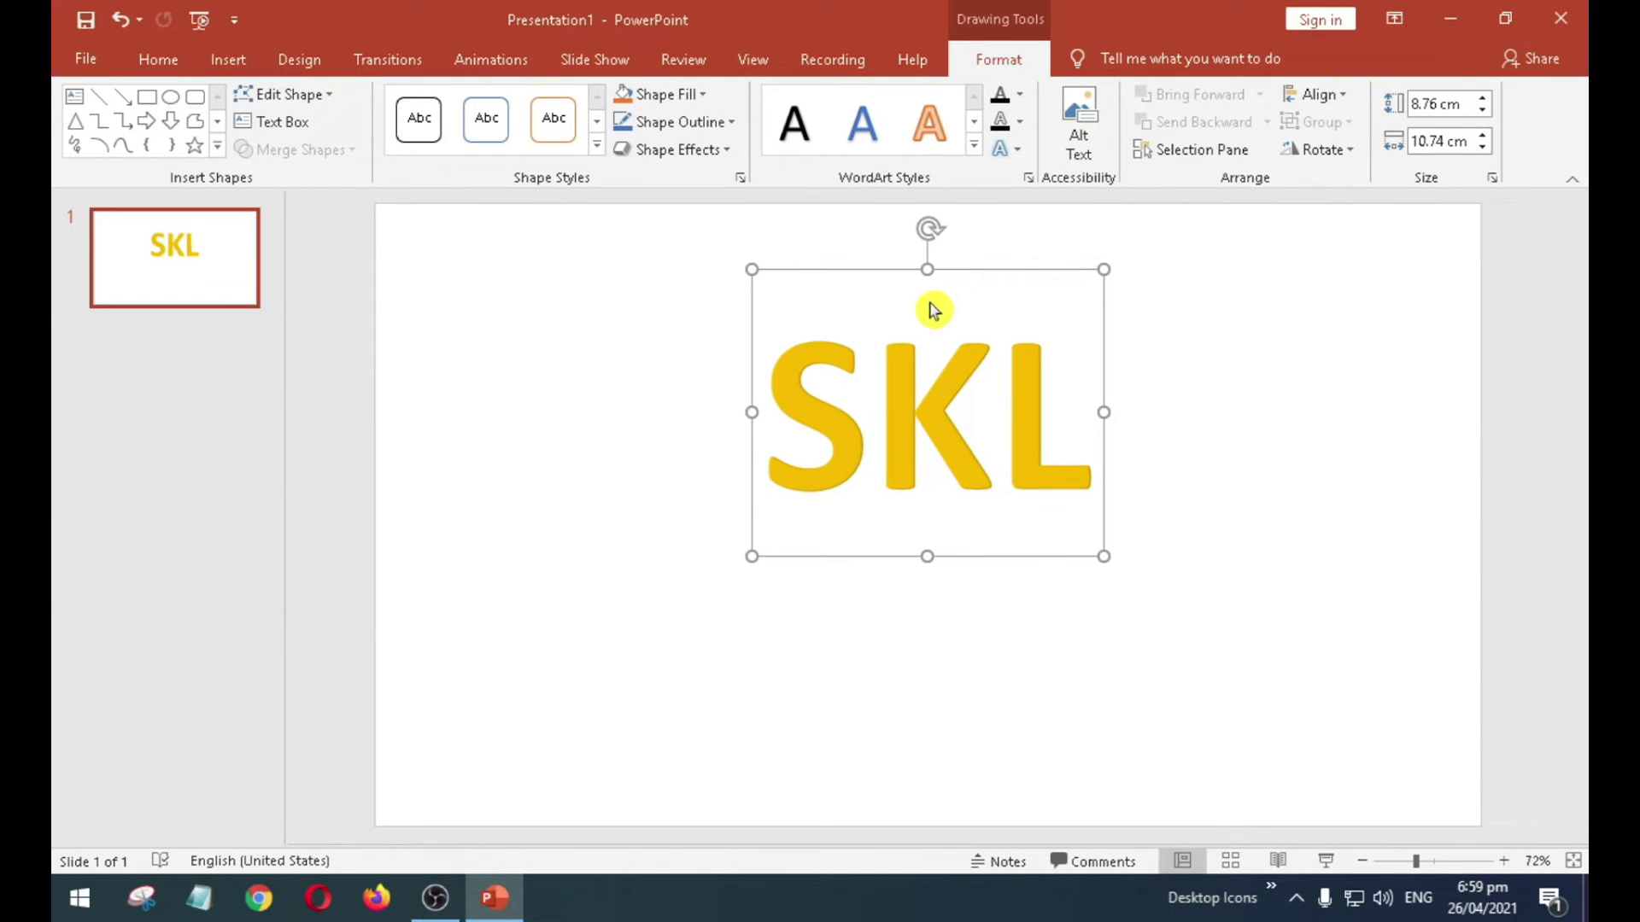
- Set SKL's font size to 200 and centre it near the top of the slide
left_click(168, 63)
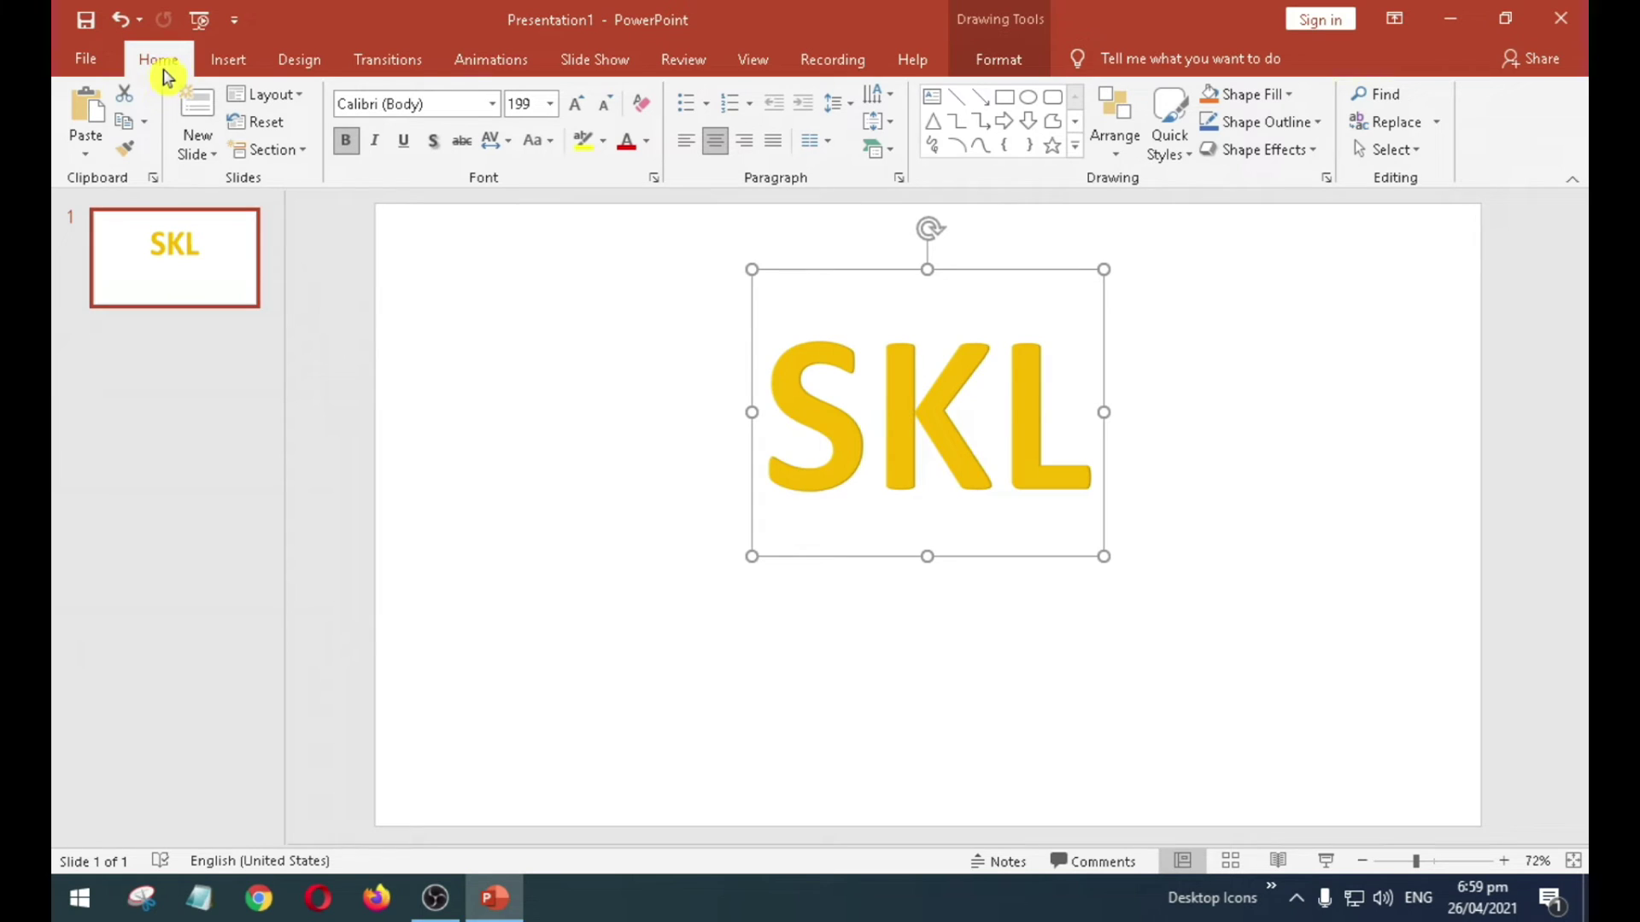
left_click(523, 103)
left_click(539, 104)
type("200")
key("Return")
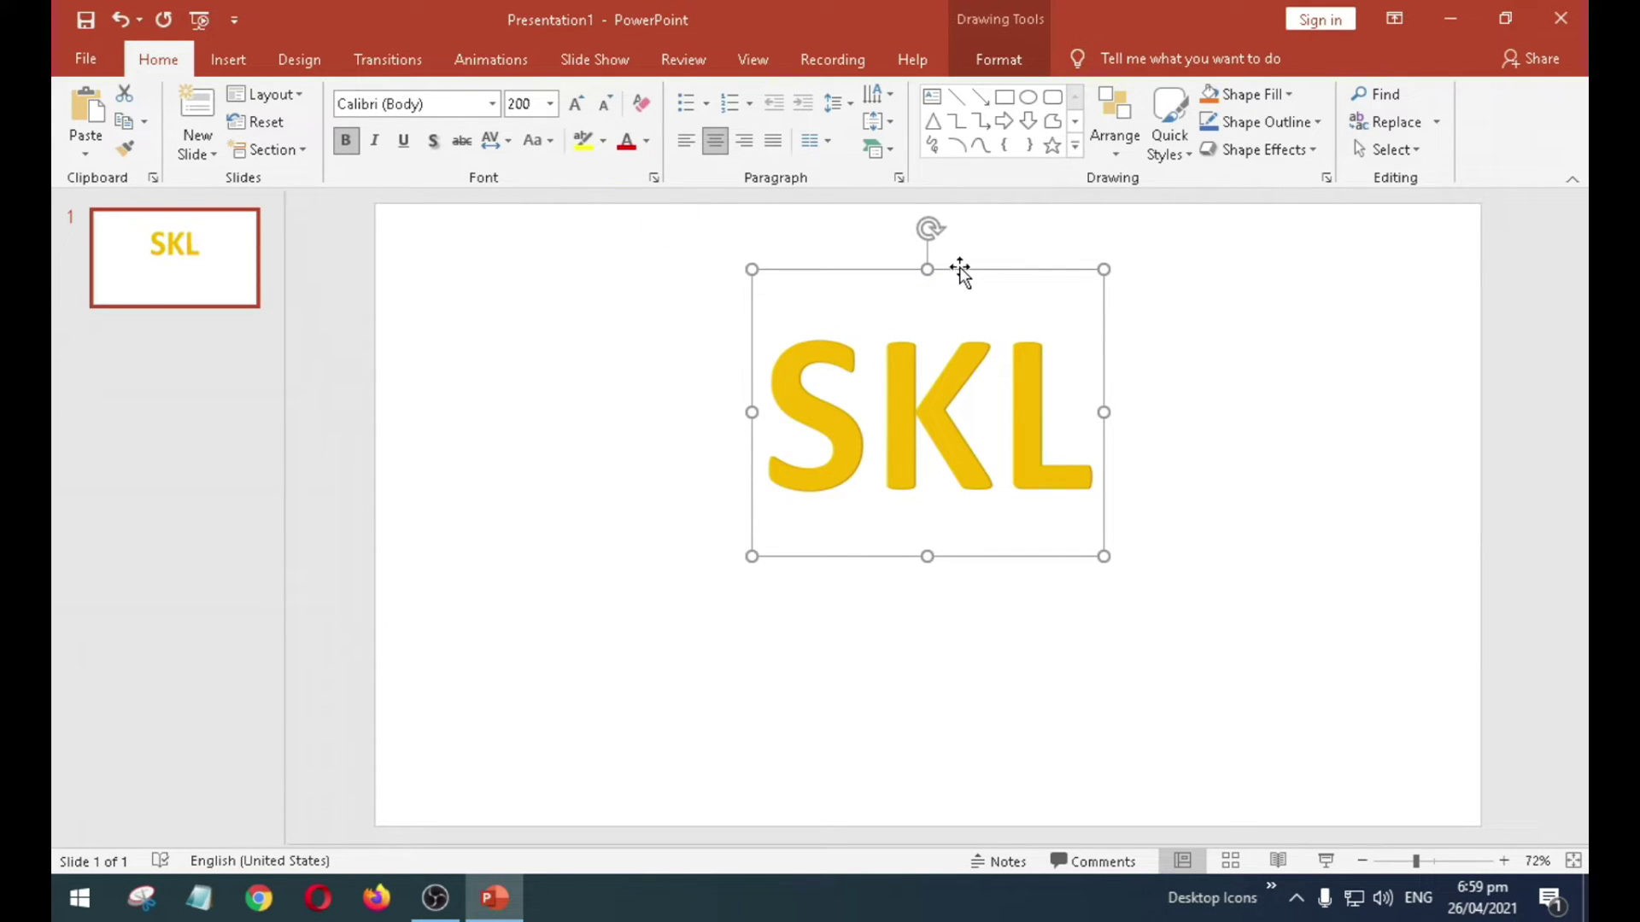
left_click_drag(961, 275, 959, 228)
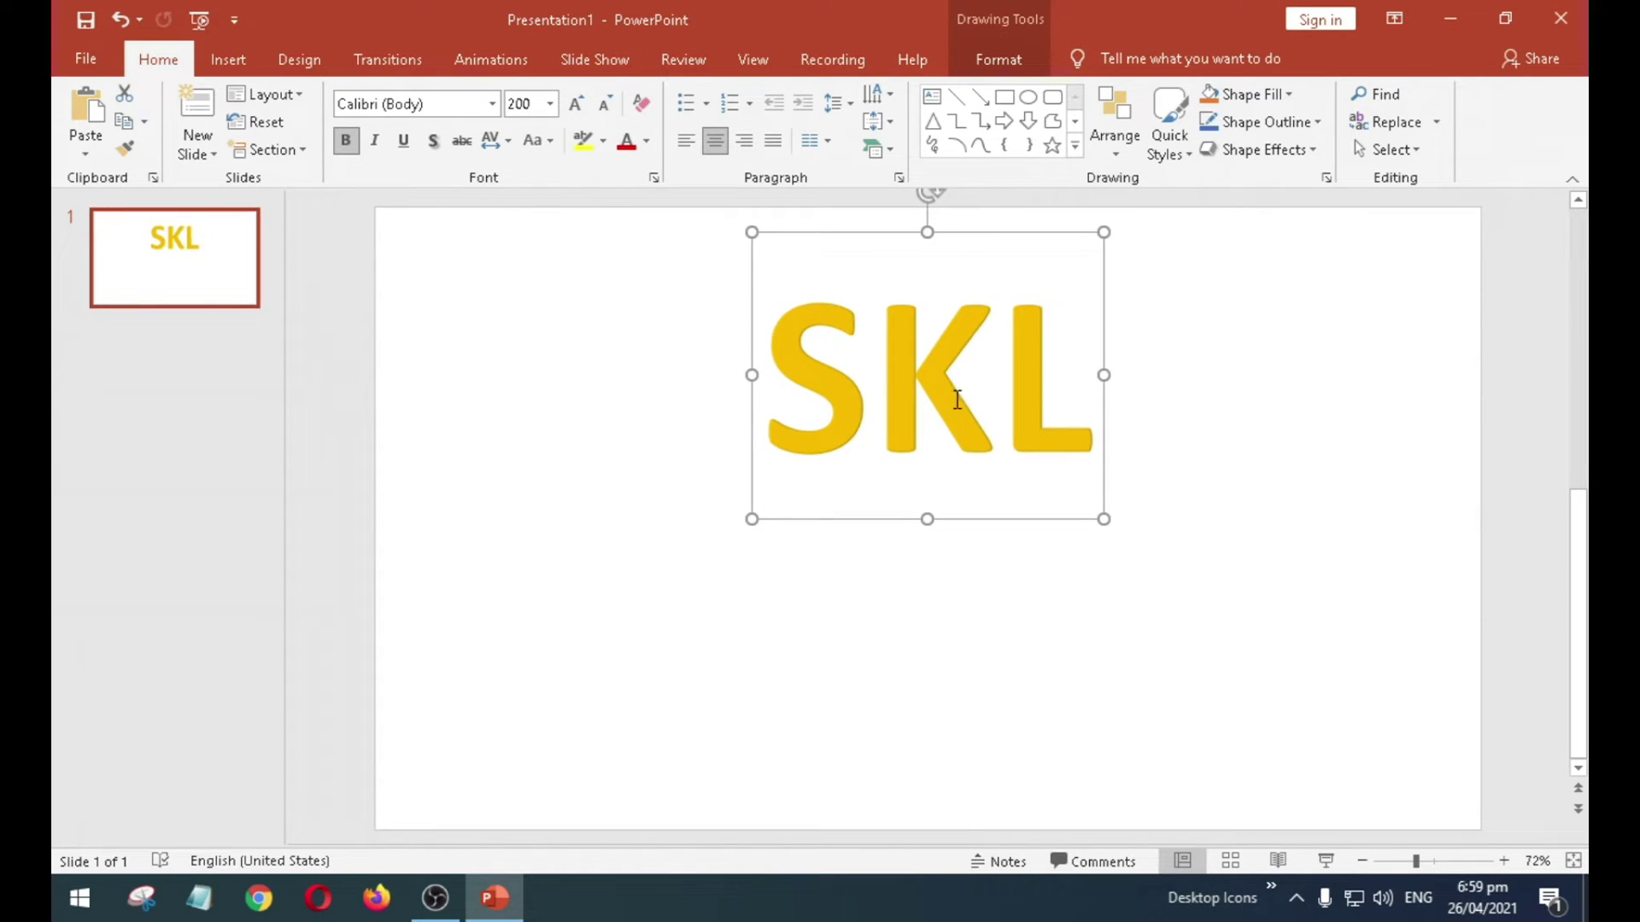
- Apply the black WordArt style with a blue shadow to the SKL text
left_click(943, 381)
left_click(903, 300)
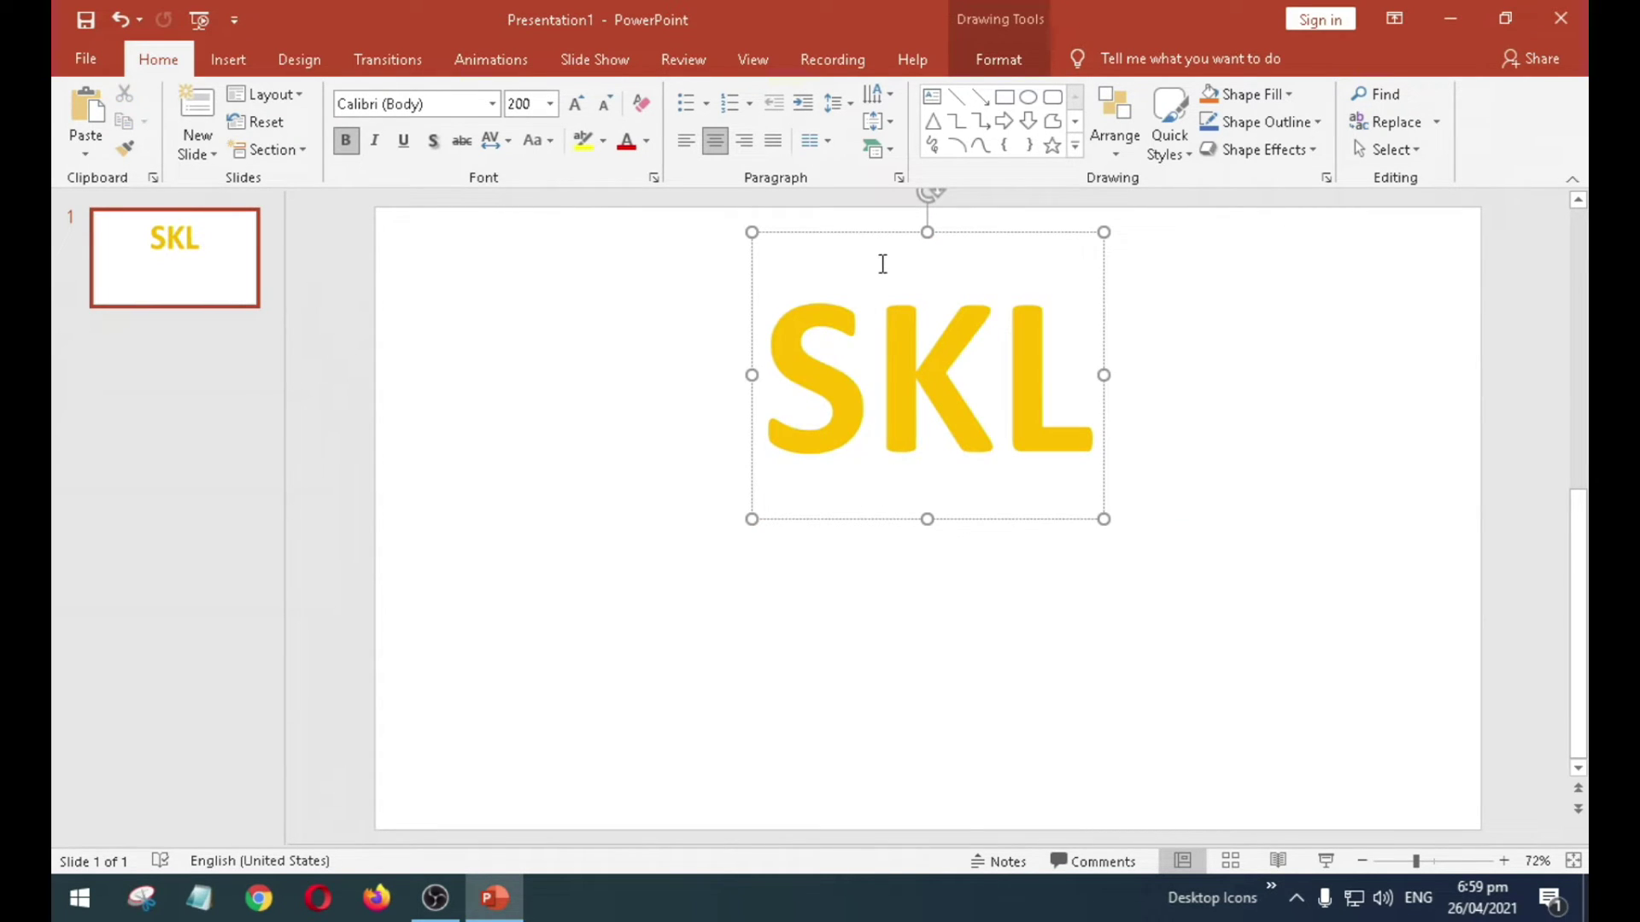
left_click(879, 232)
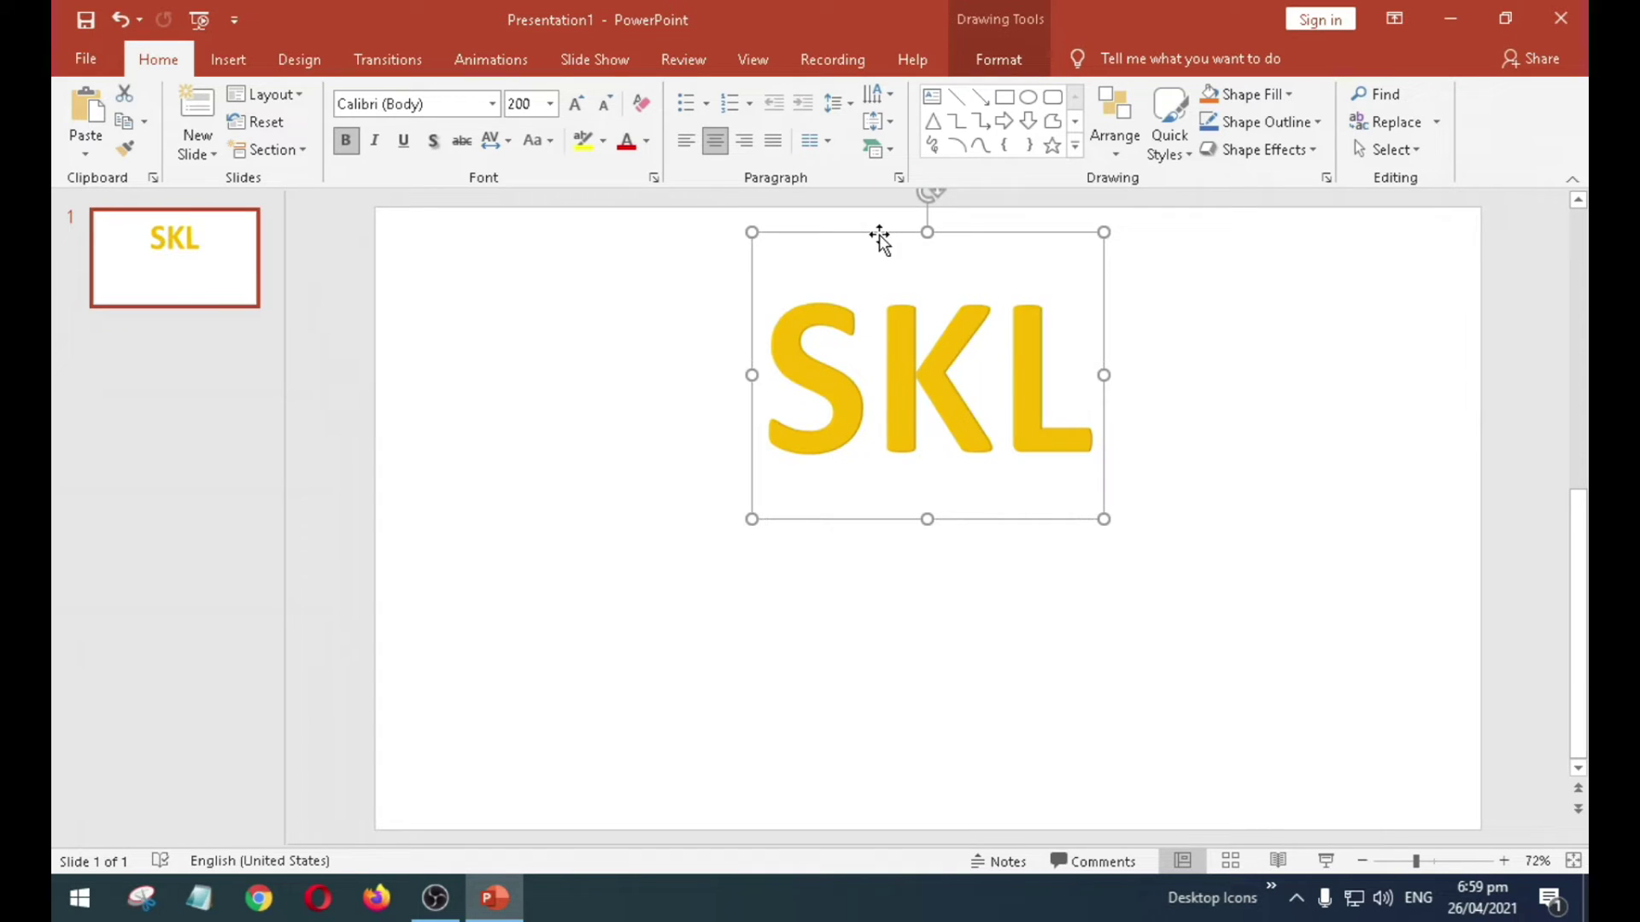
left_click(998, 62)
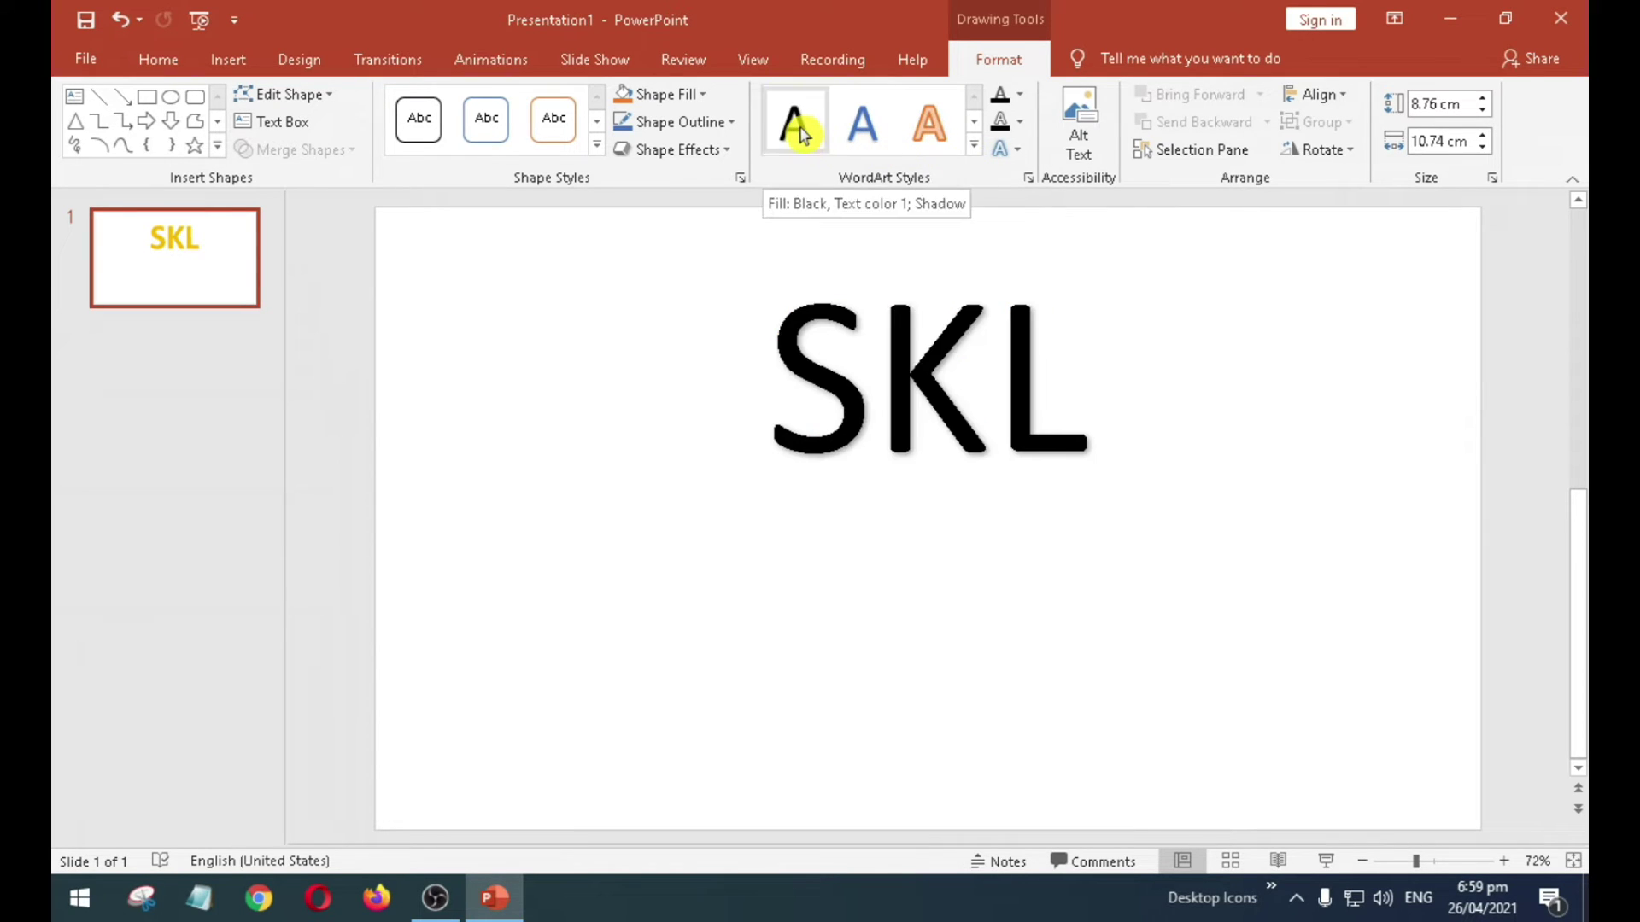
left_click(975, 145)
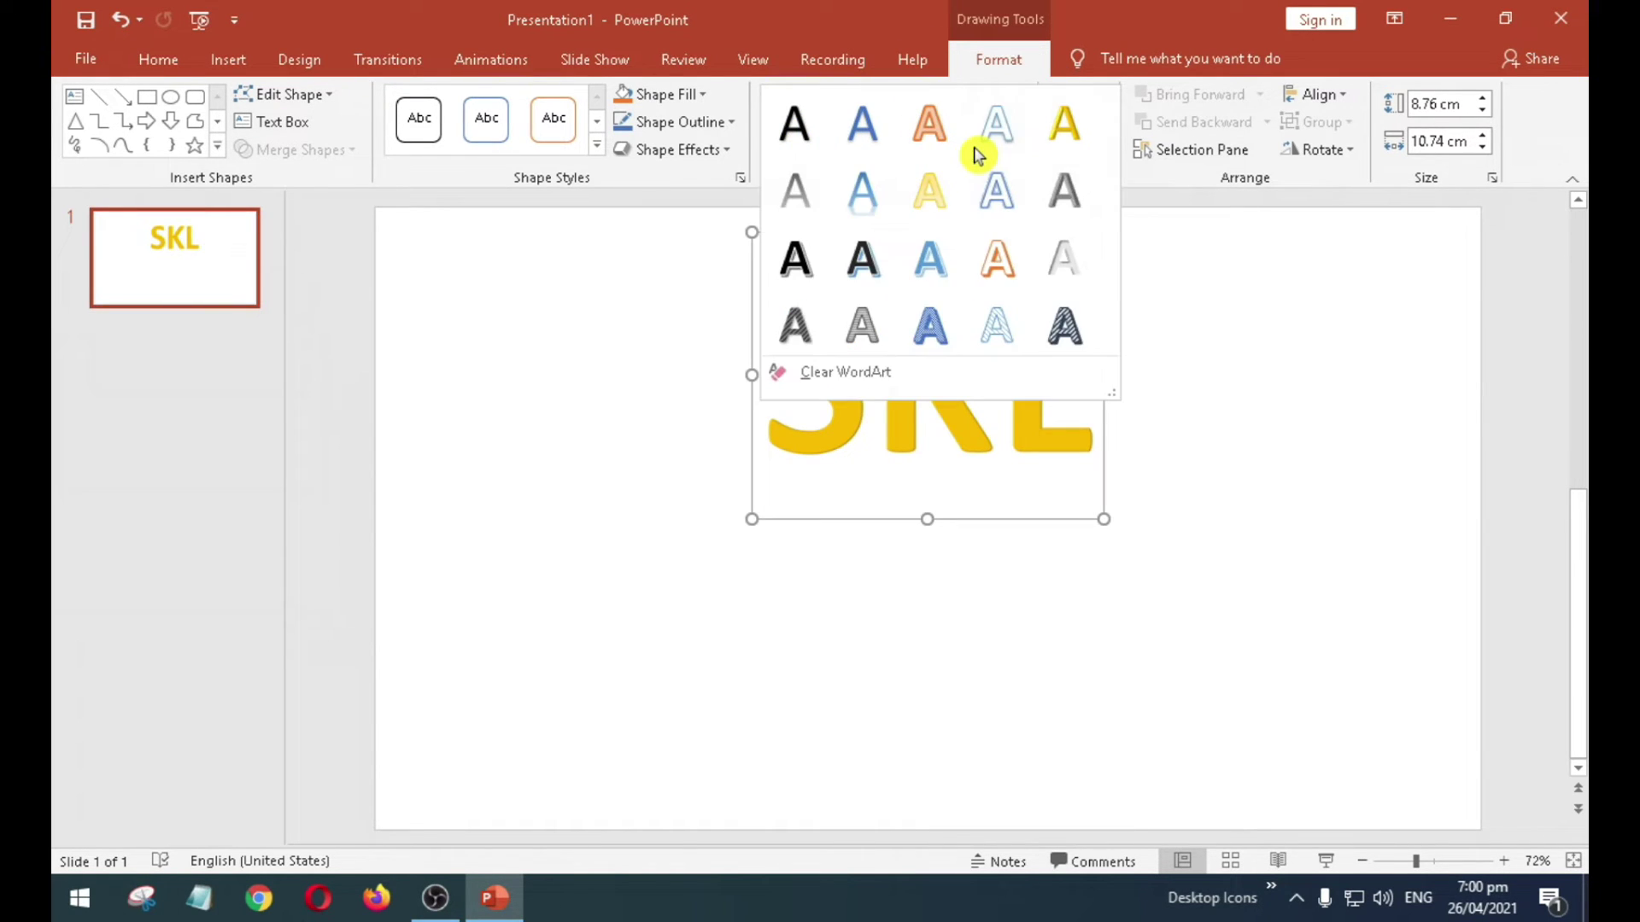
left_click(865, 262)
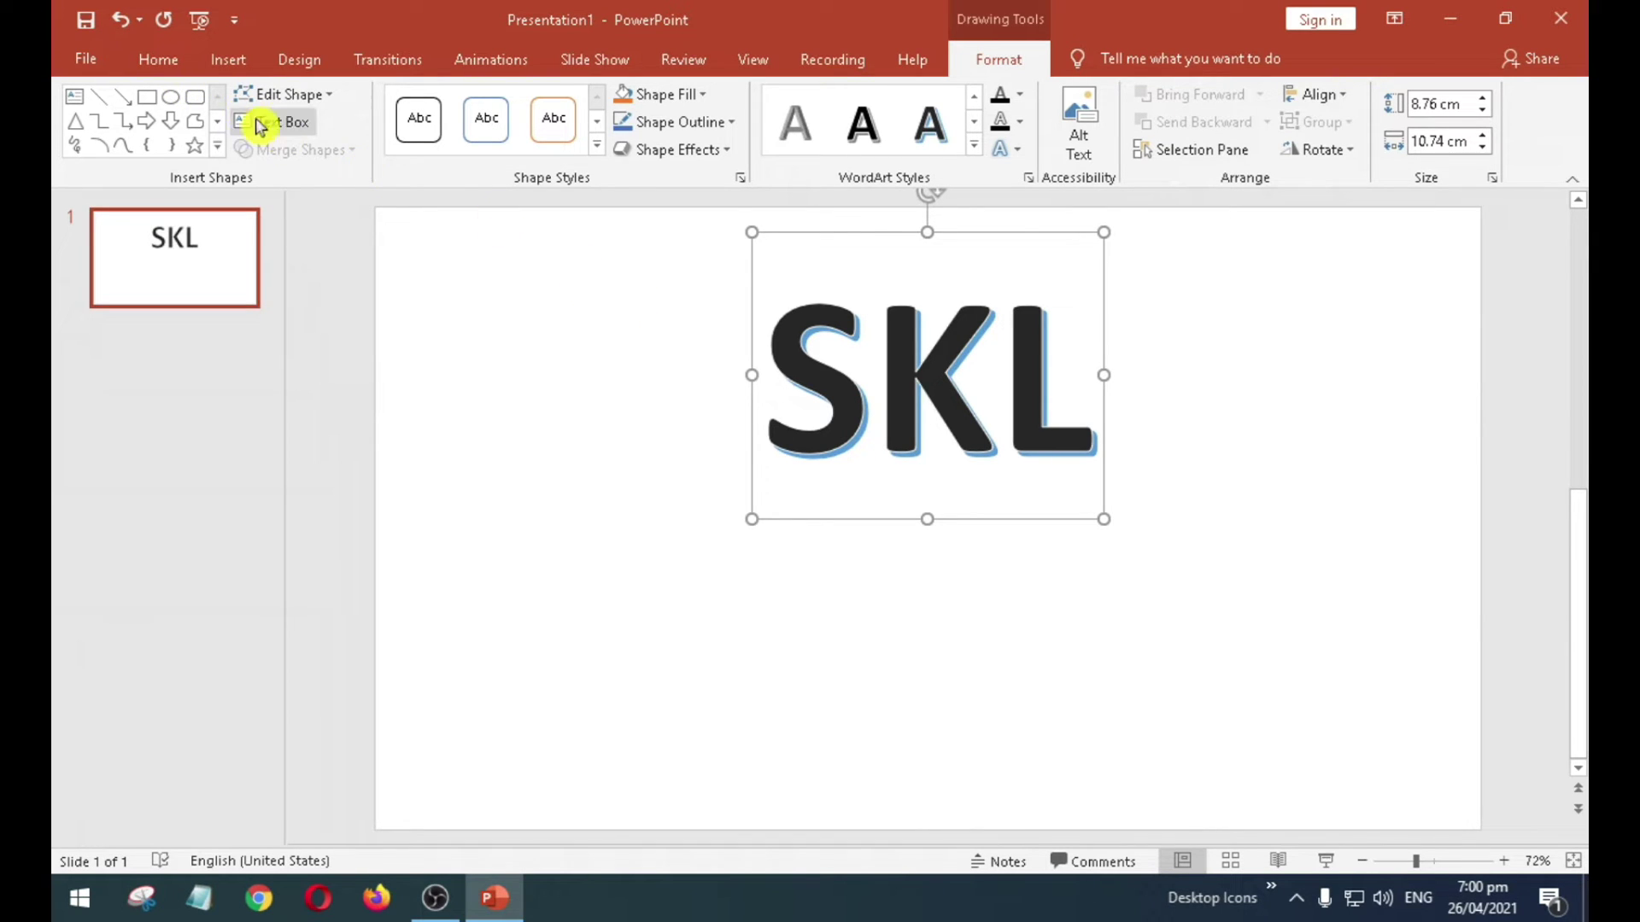
left_click(223, 62)
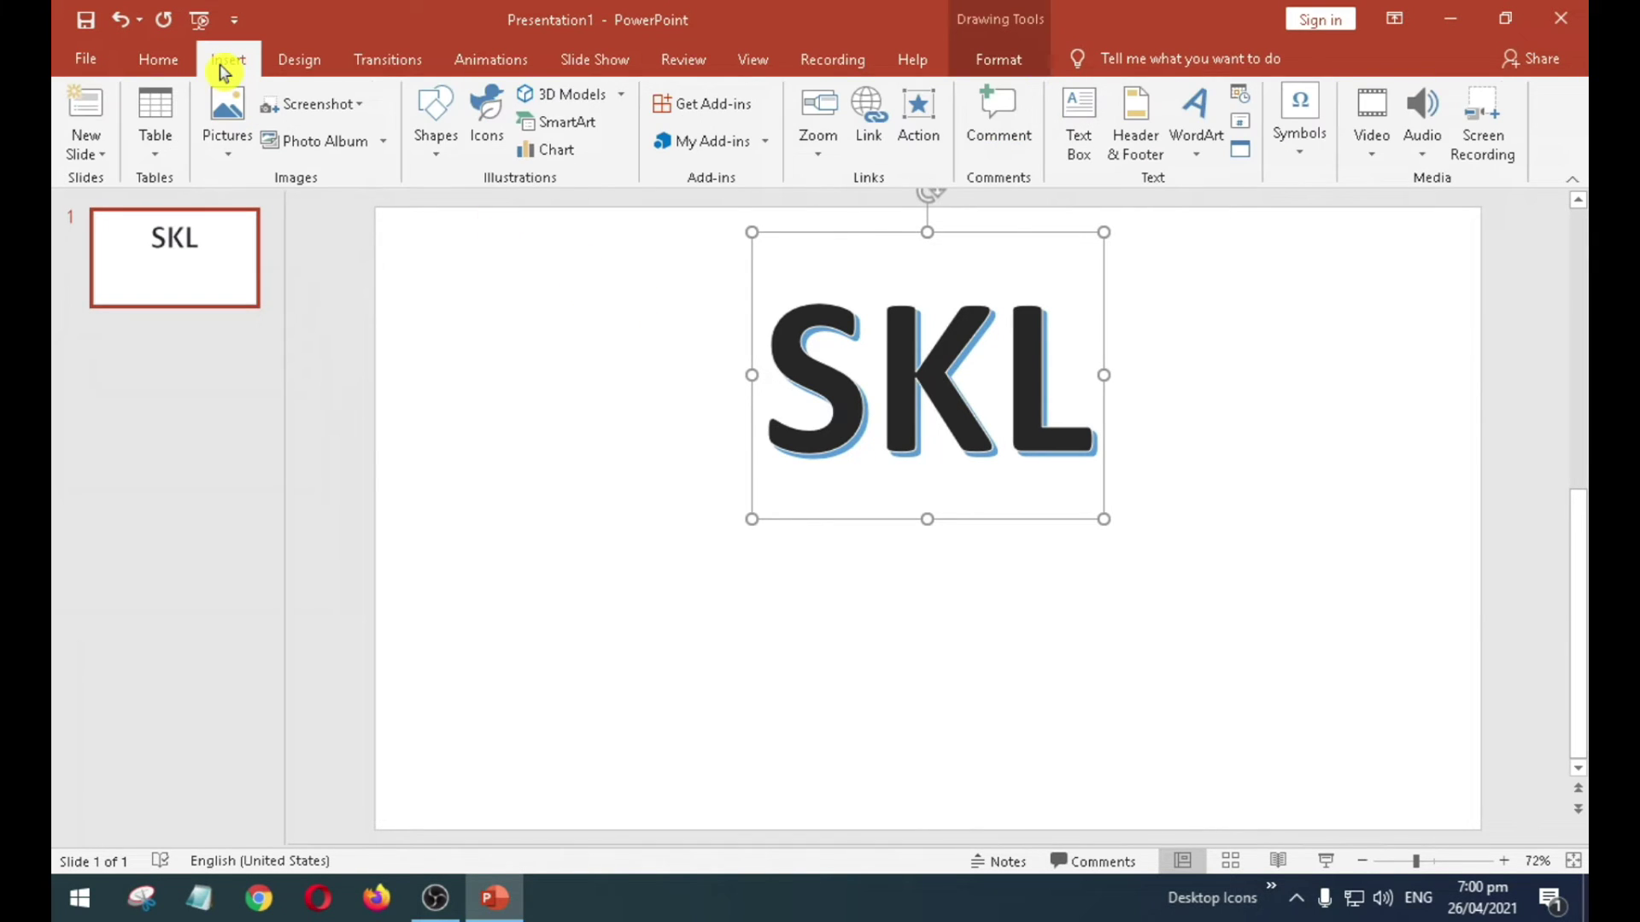
- Draw a small blue circle at the upper left and select it together with SKL
left_click(445, 163)
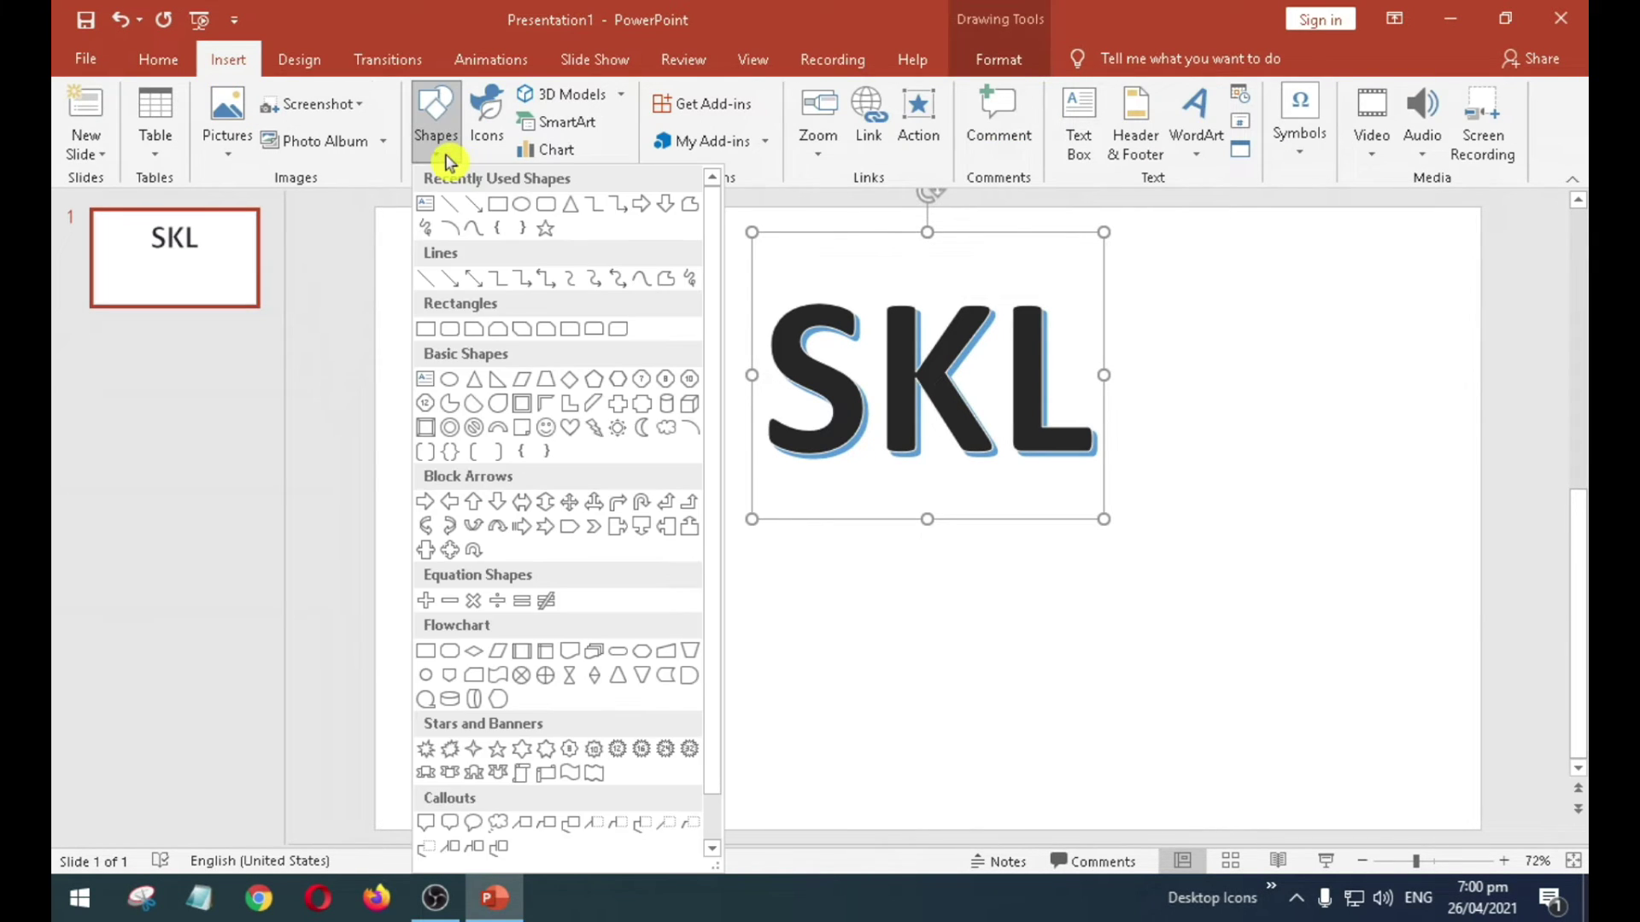
left_click(523, 212)
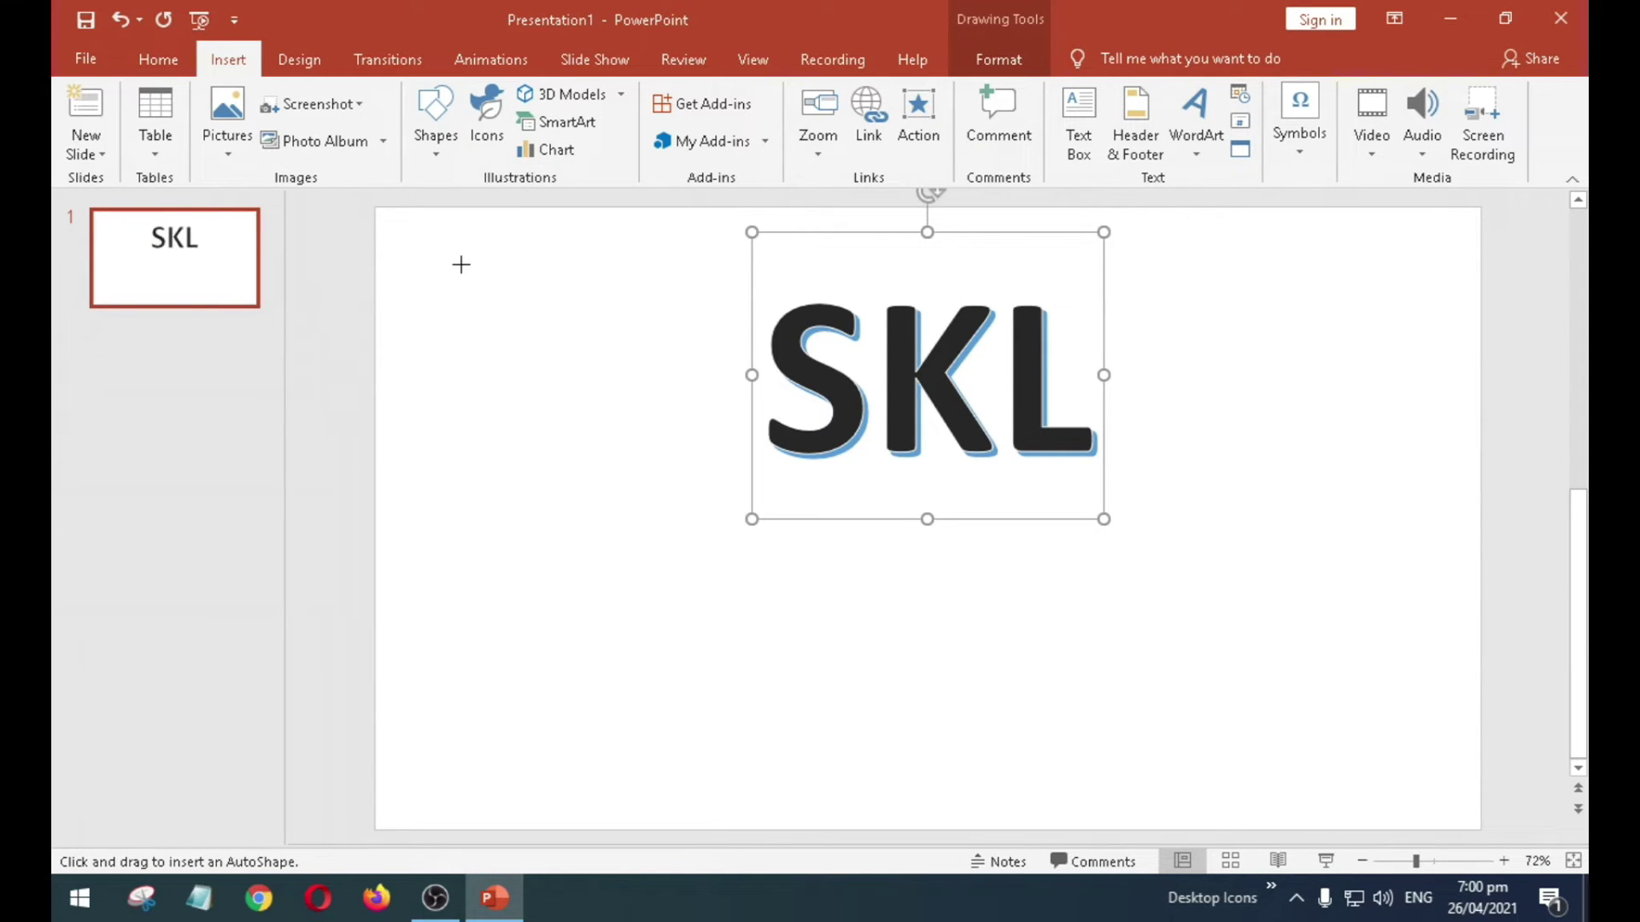
left_click_drag(462, 265, 545, 342)
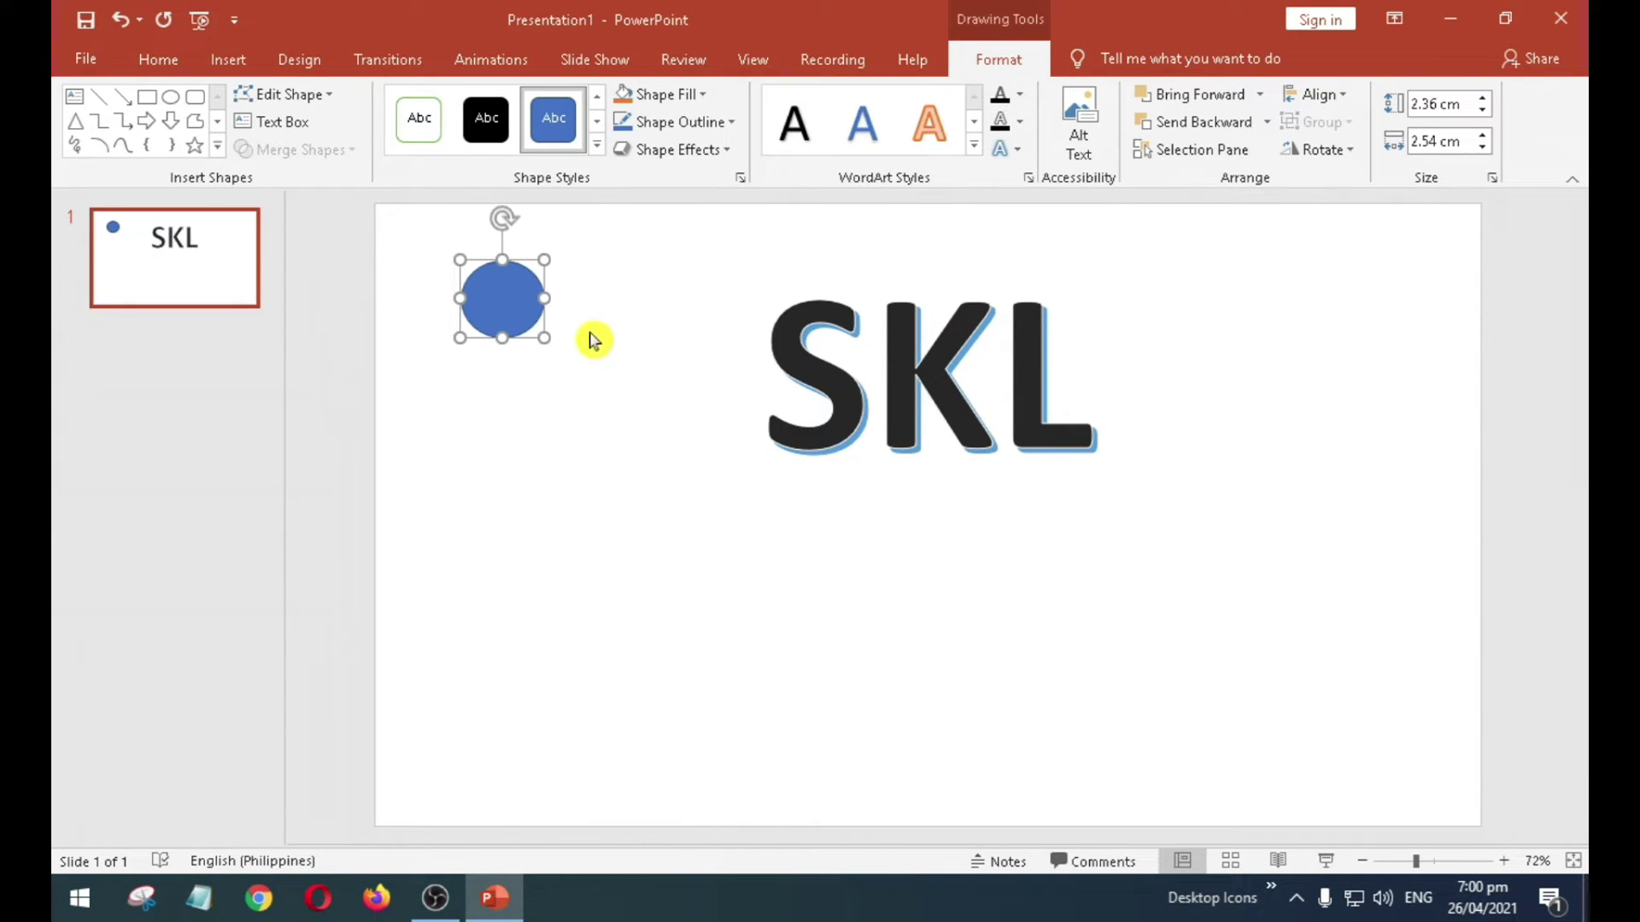
left_click(903, 370)
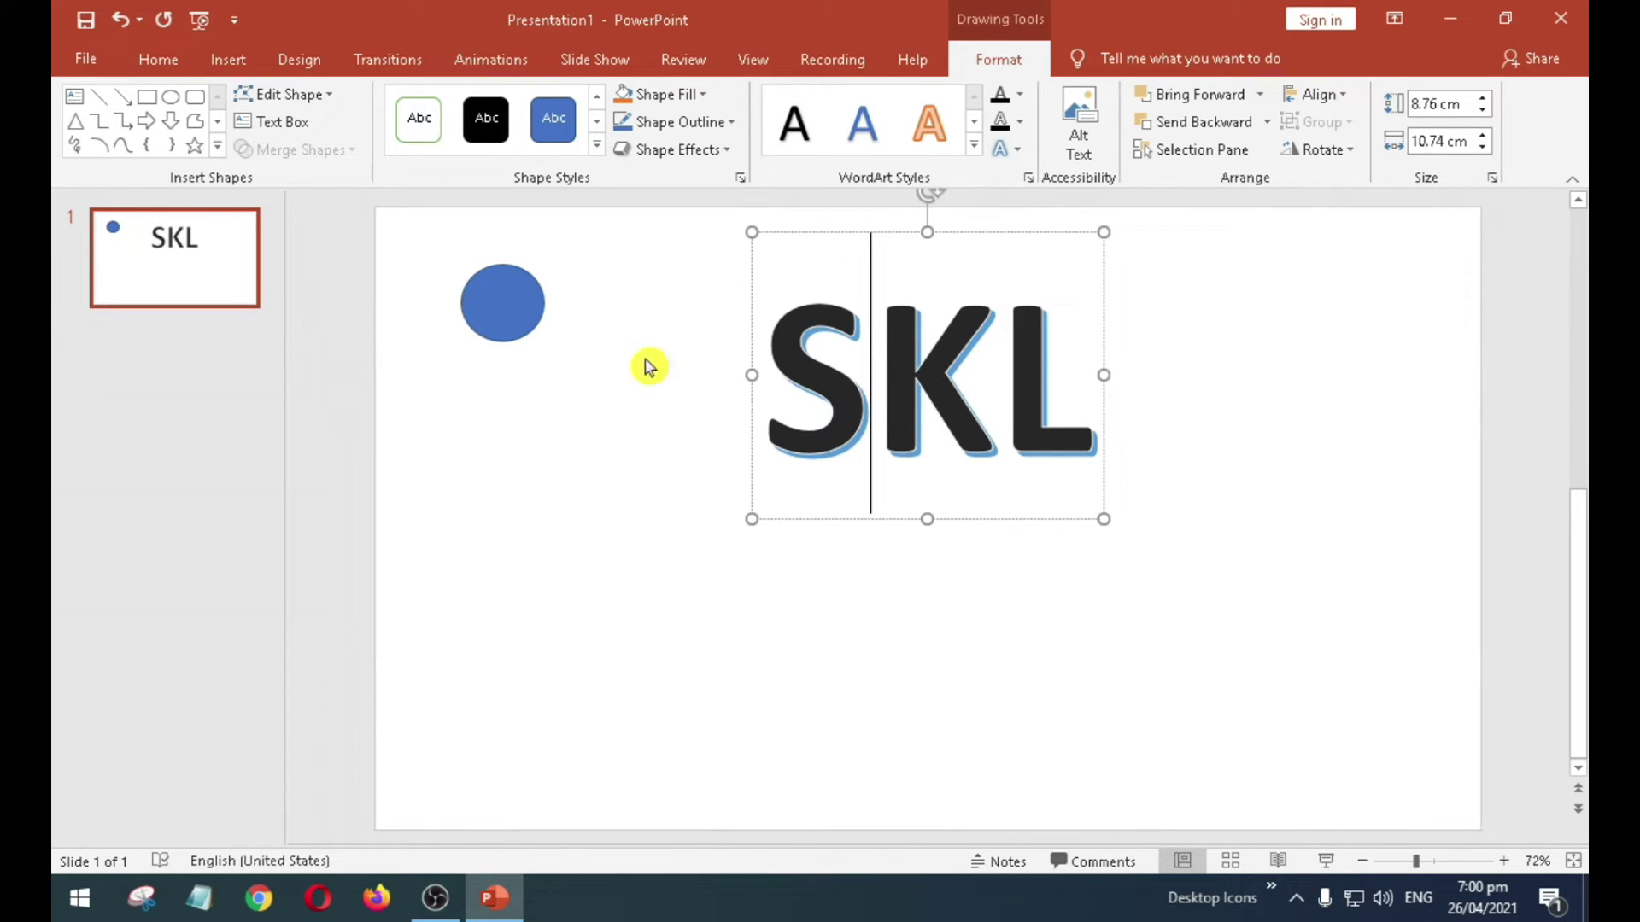
left_click(521, 301)
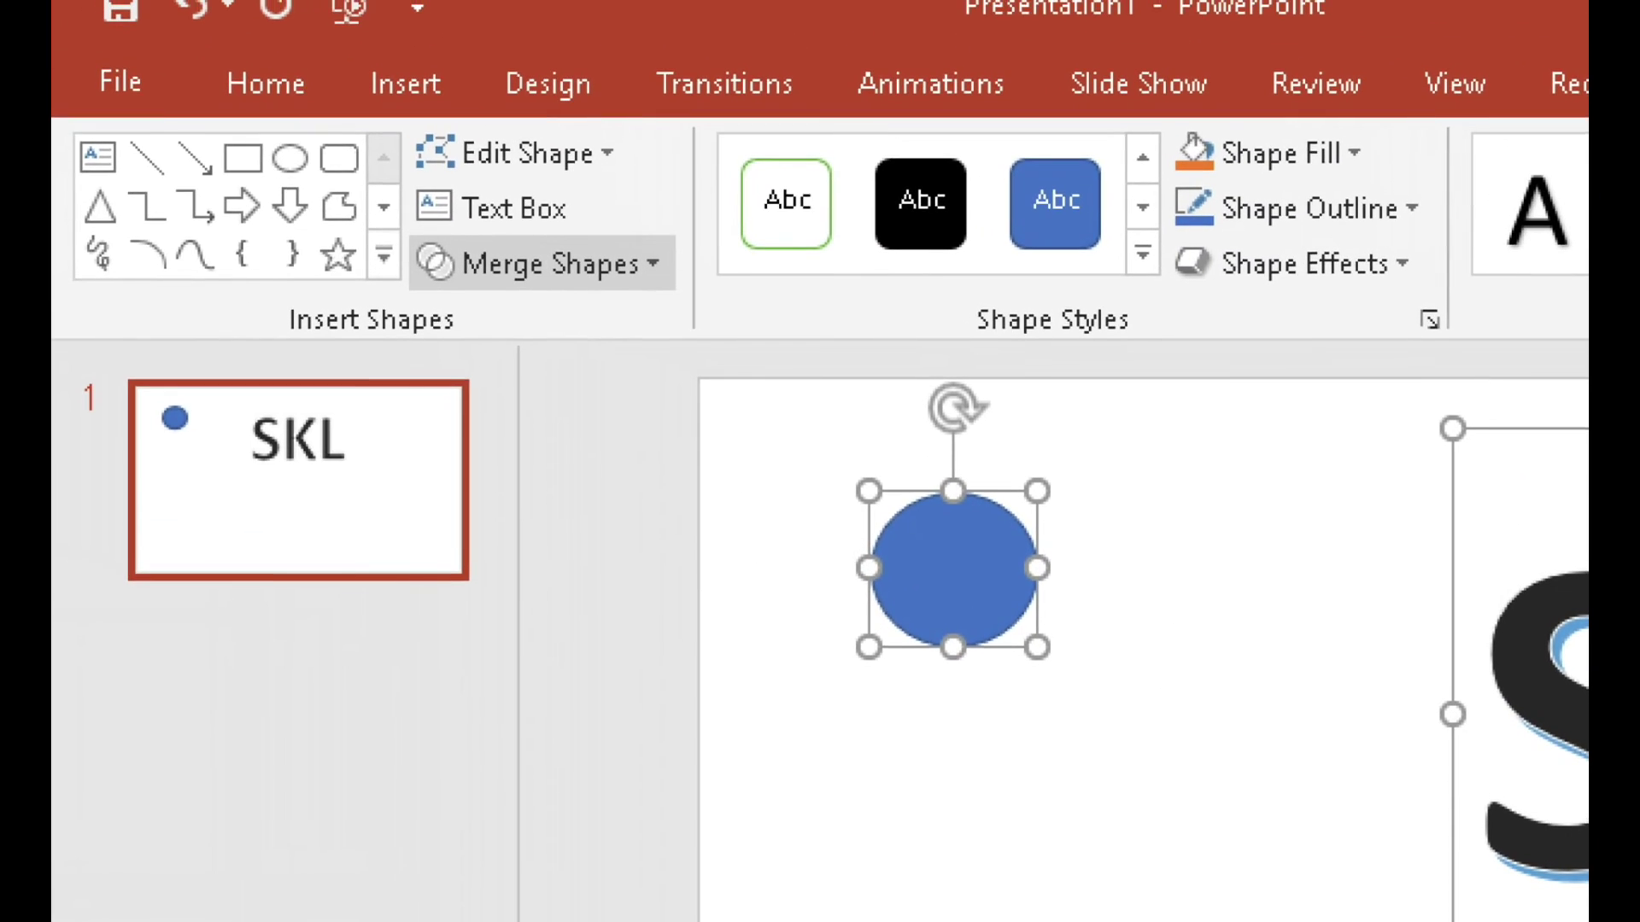
- Fragment the SKL text and the circle into separate shapes with Merge Shapes
left_click_drag(504, 220, 491, 220)
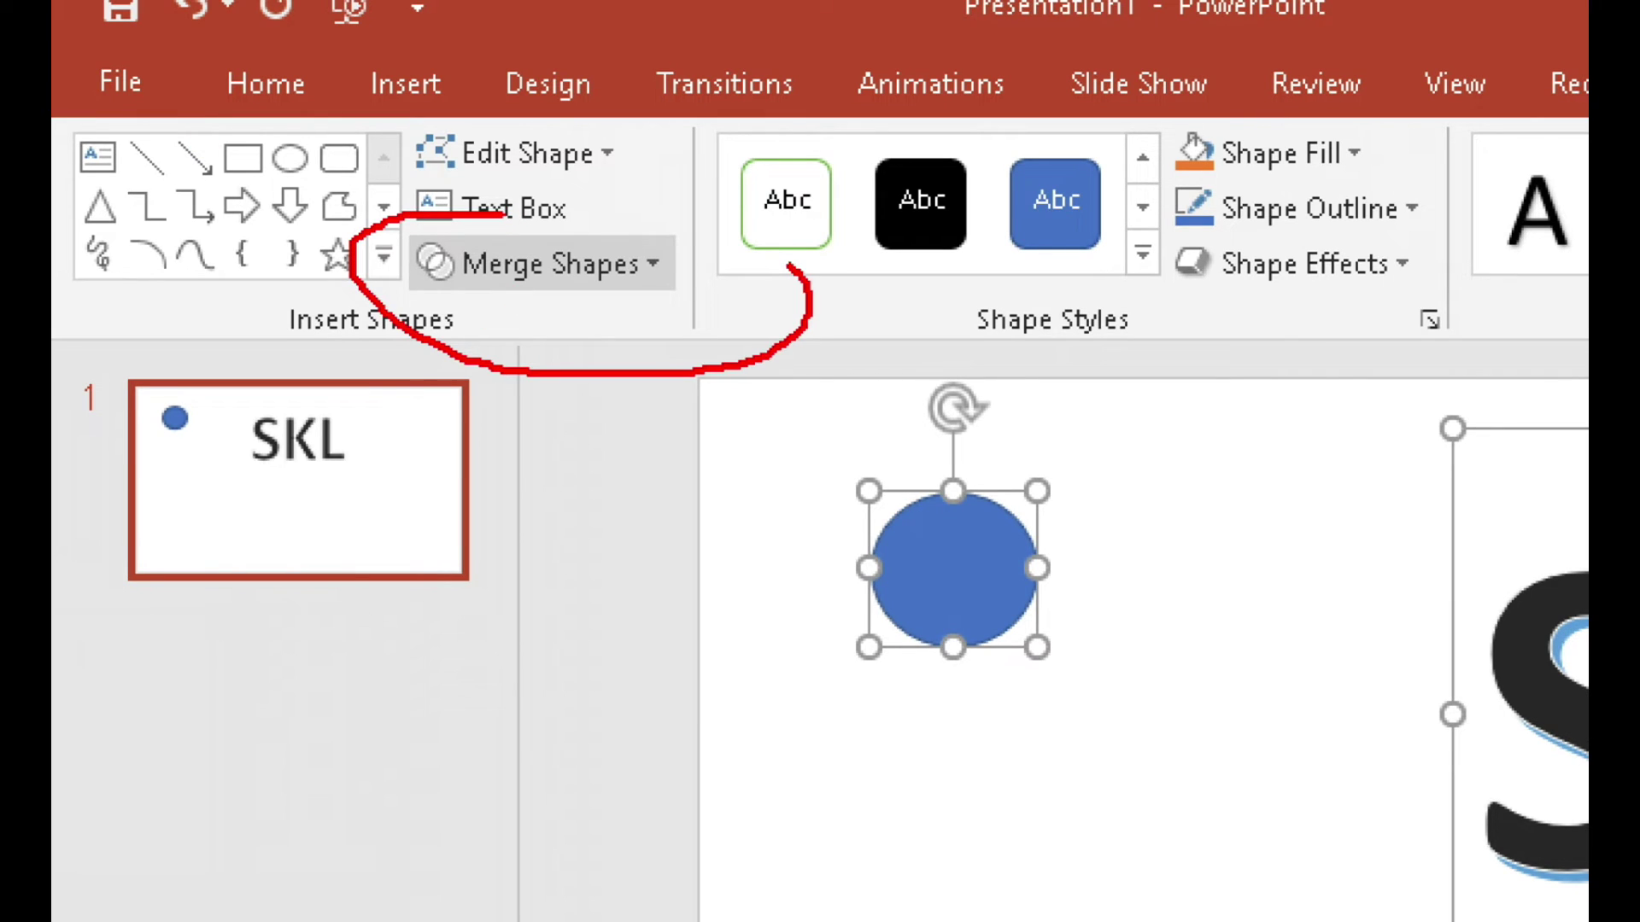
left_click_drag(651, 286, 645, 445)
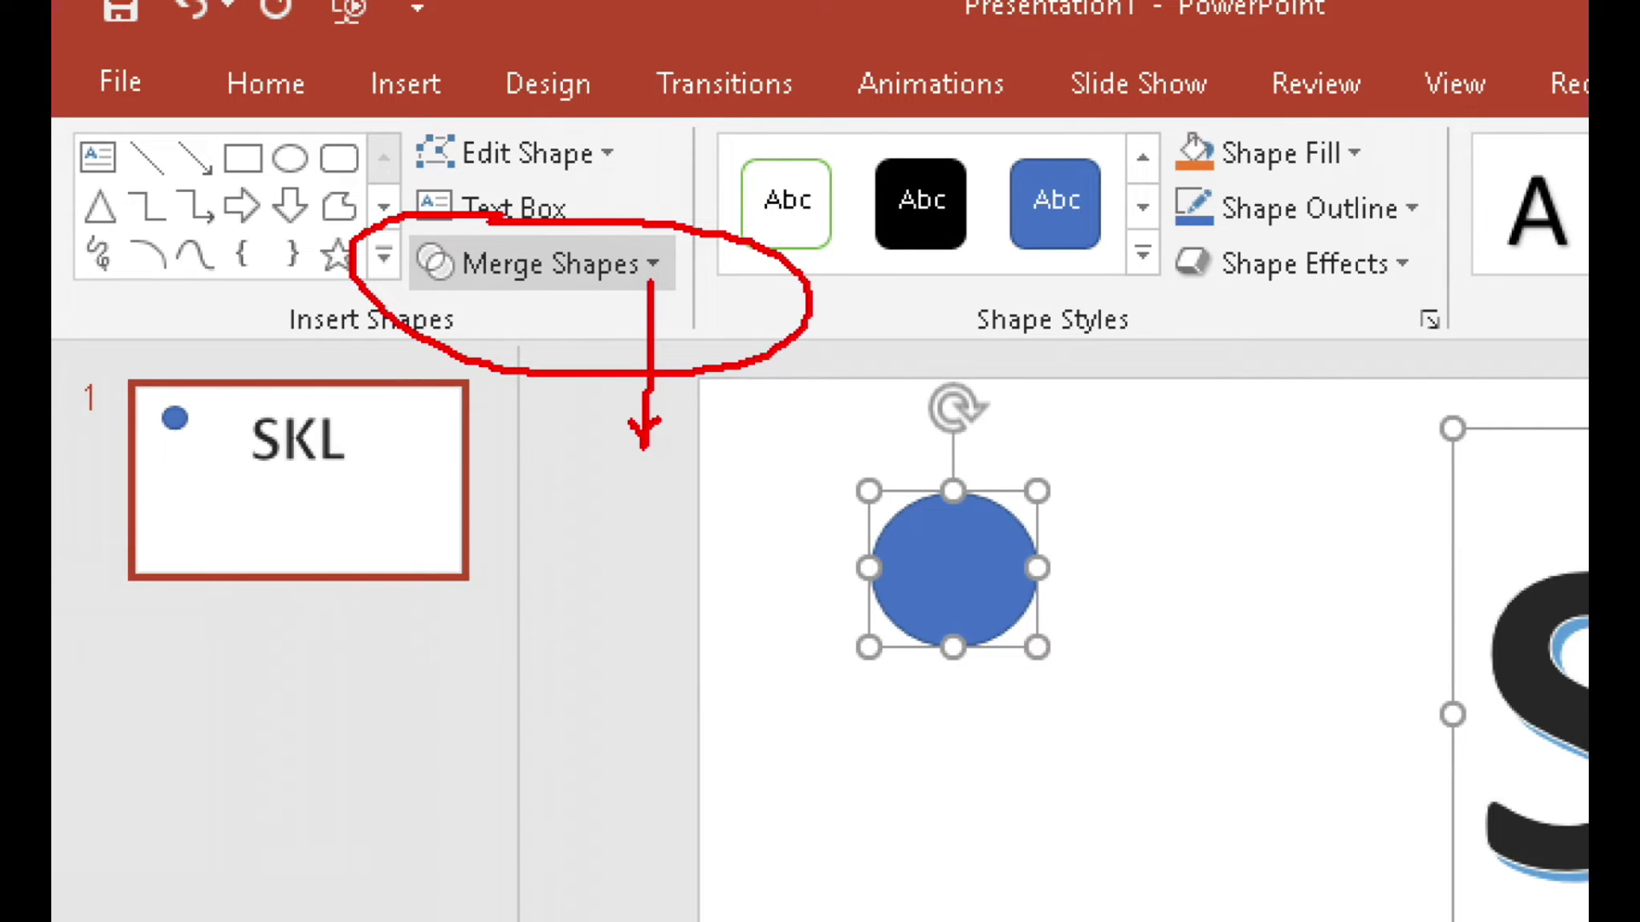
left_click_drag(664, 414, 646, 444)
key("Escape")
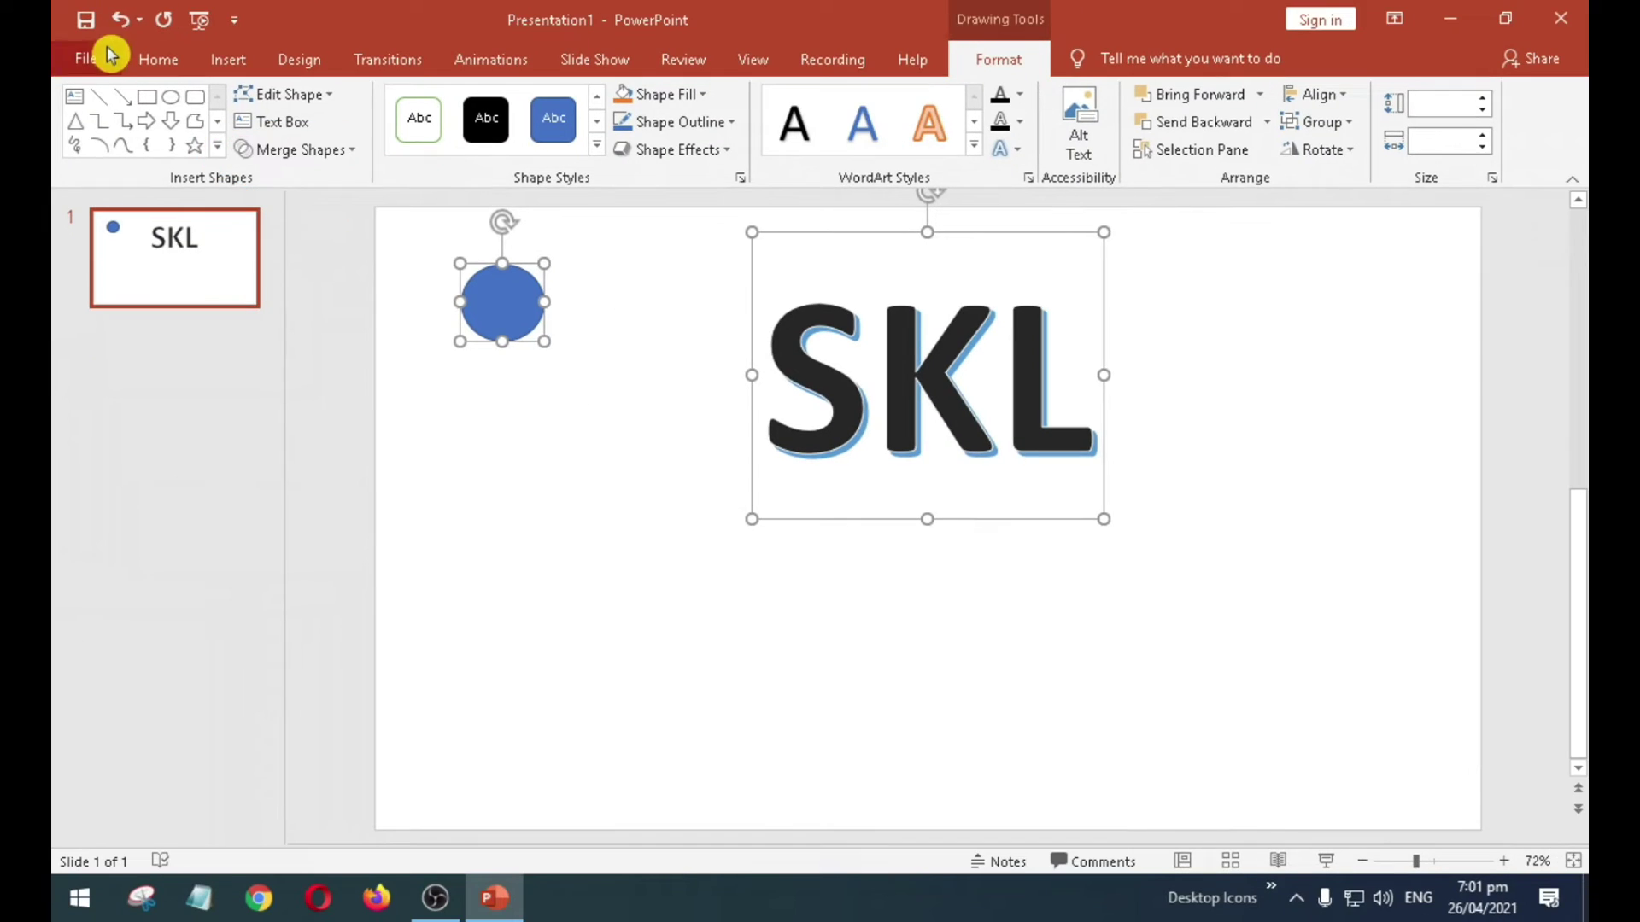
left_click(351, 154)
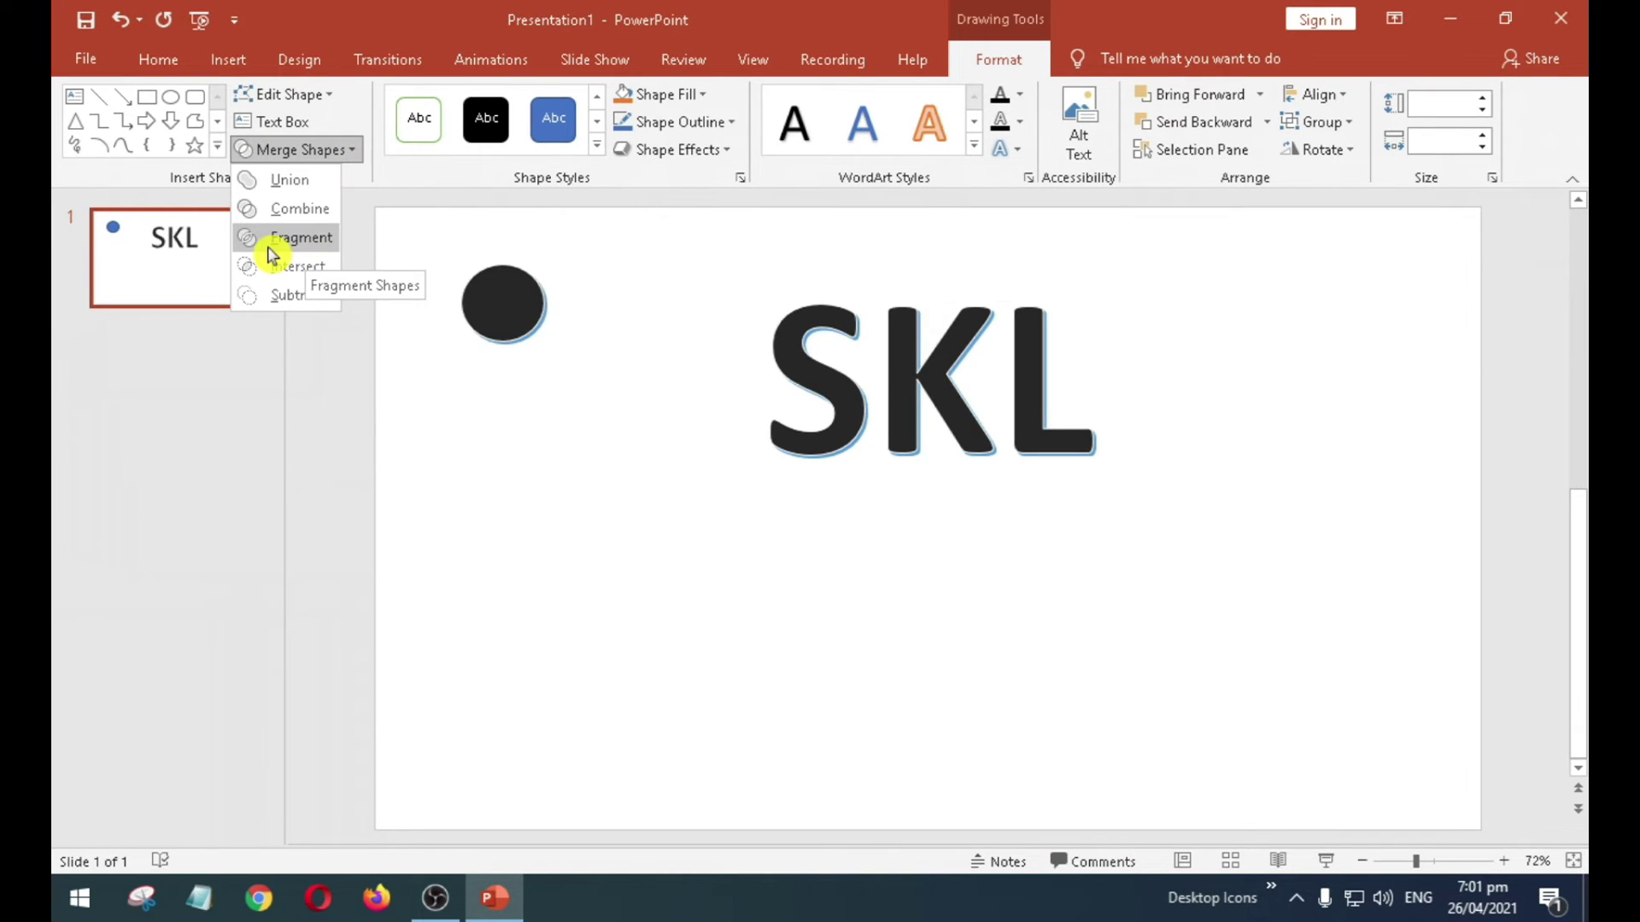
key("ctrl+1")
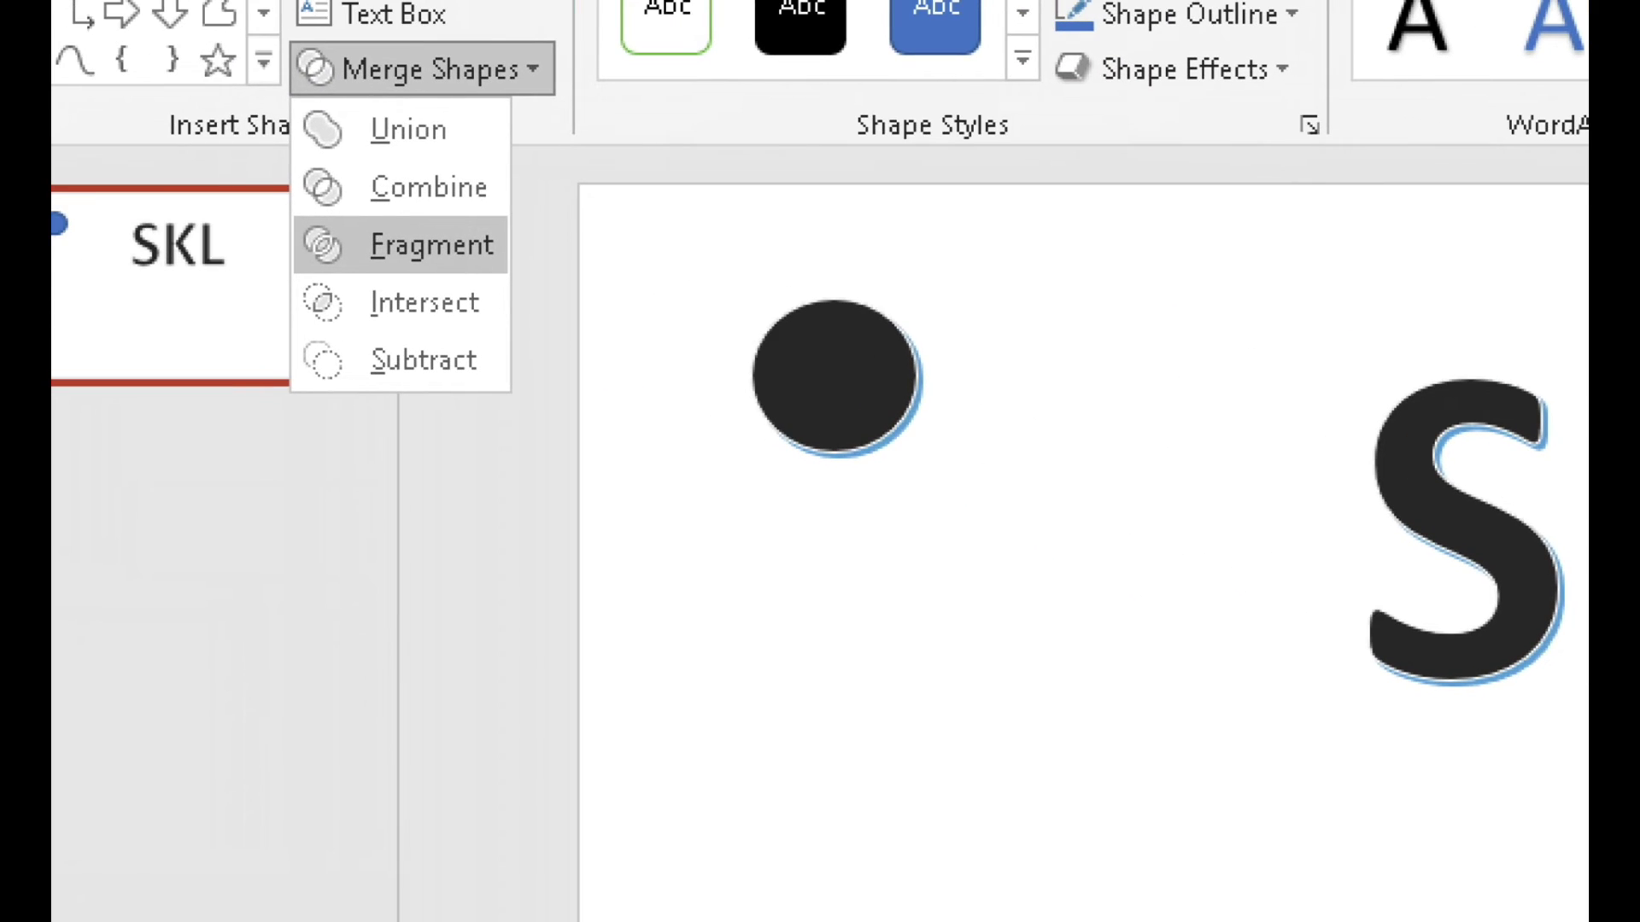
key("Escape")
key("Escape")
left_click(353, 150)
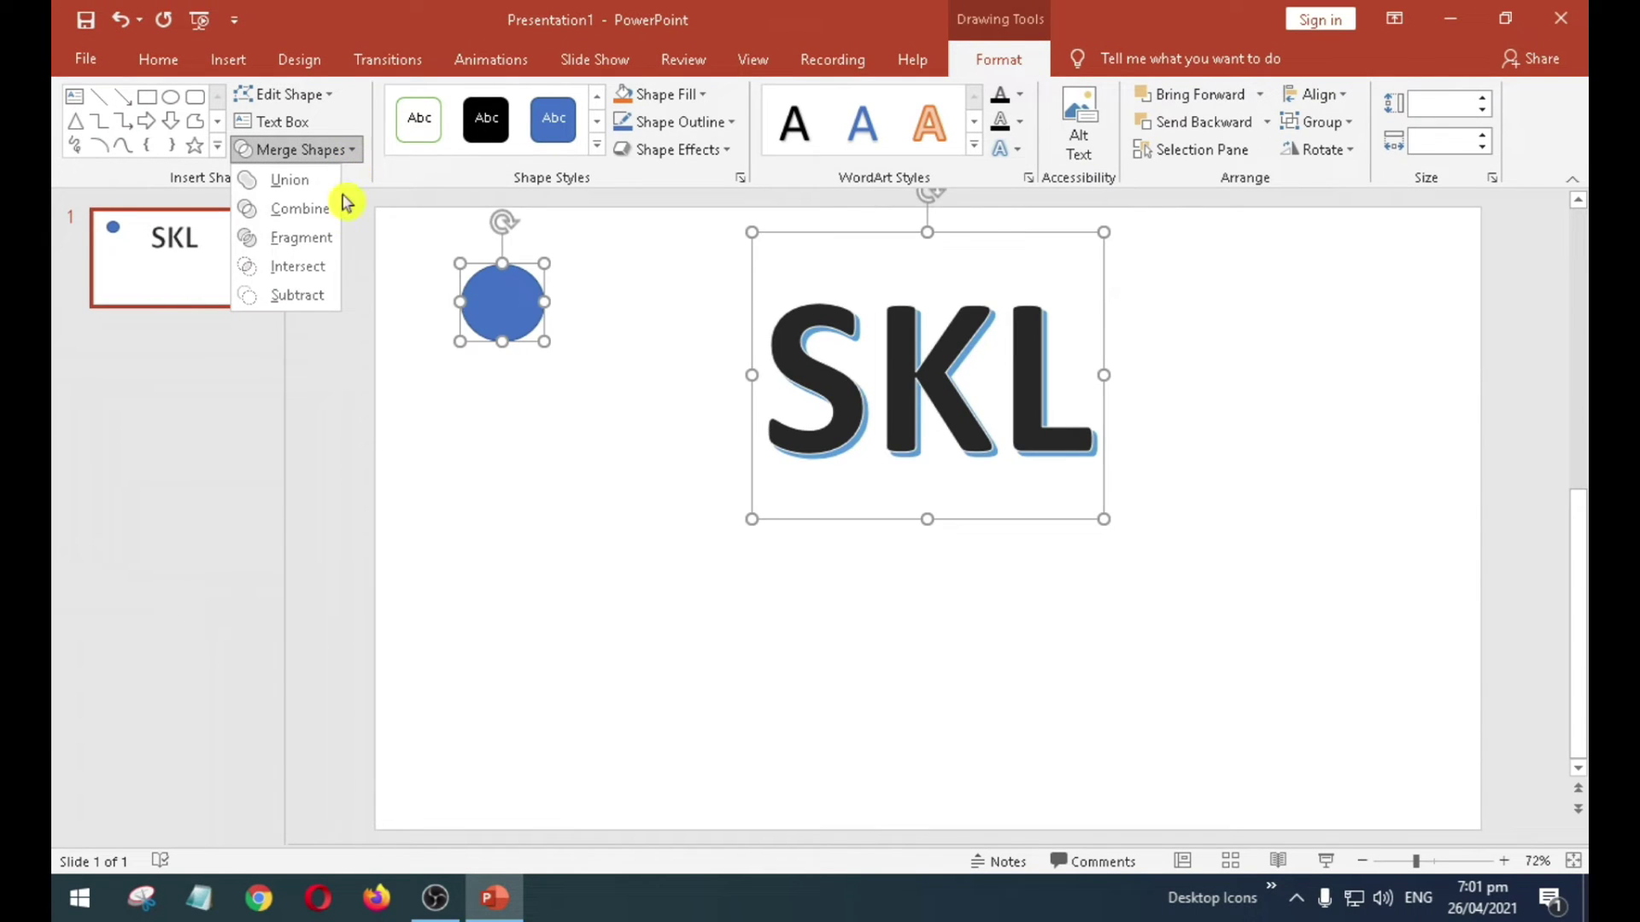
left_click(317, 243)
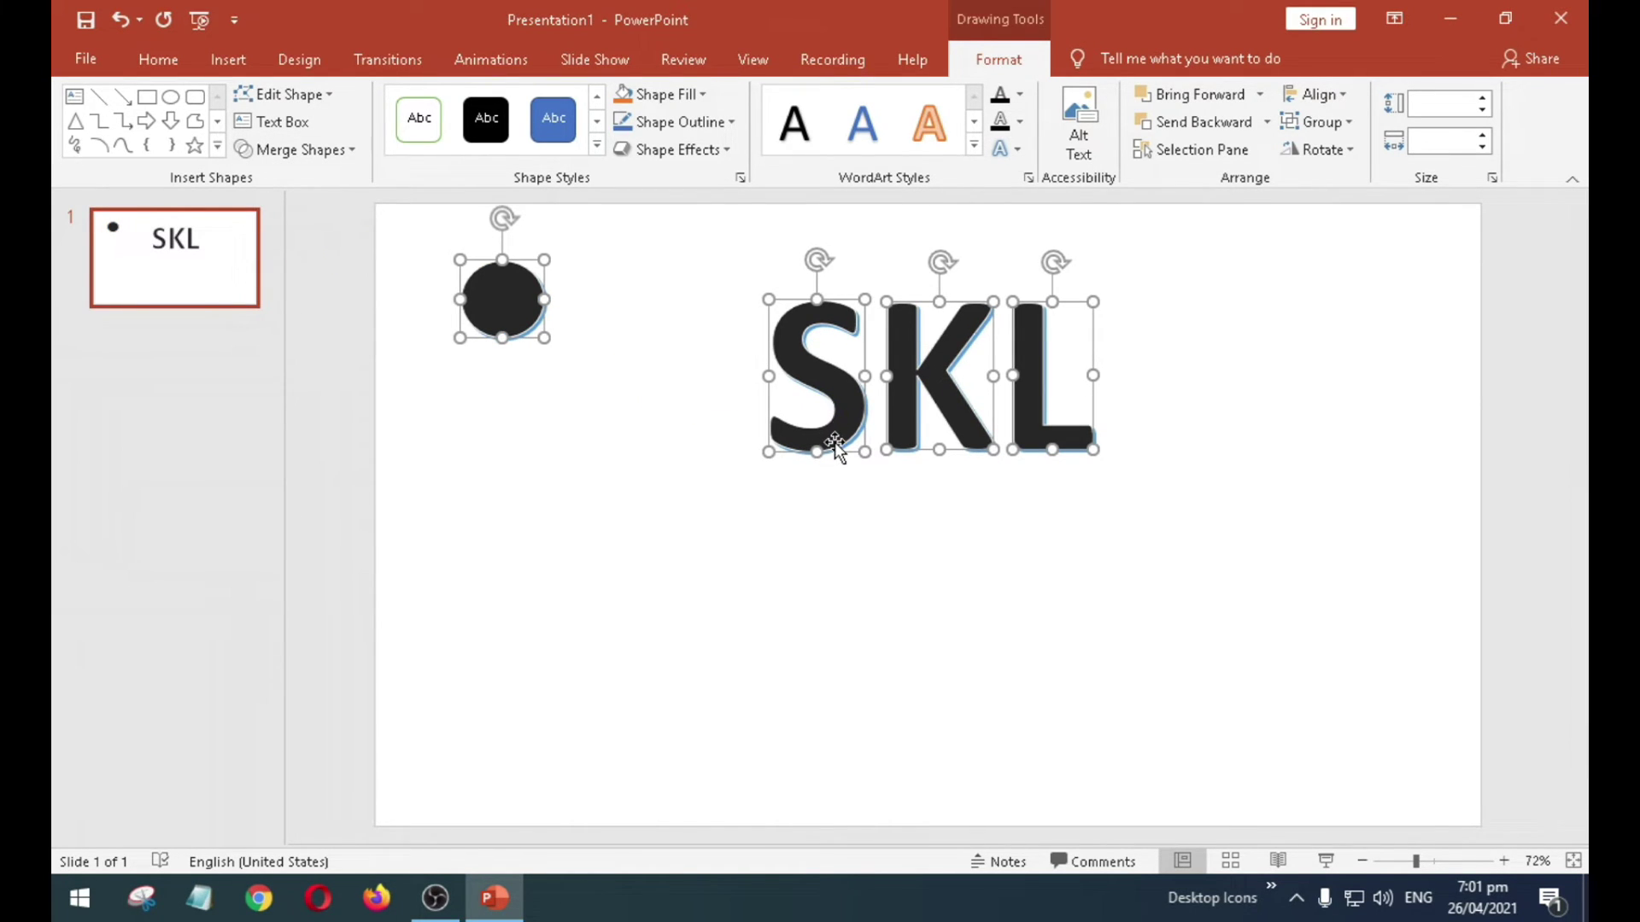
- Check the separate K and L letters, then delete the circle
left_click(828, 466)
left_click(861, 275)
left_click(905, 386)
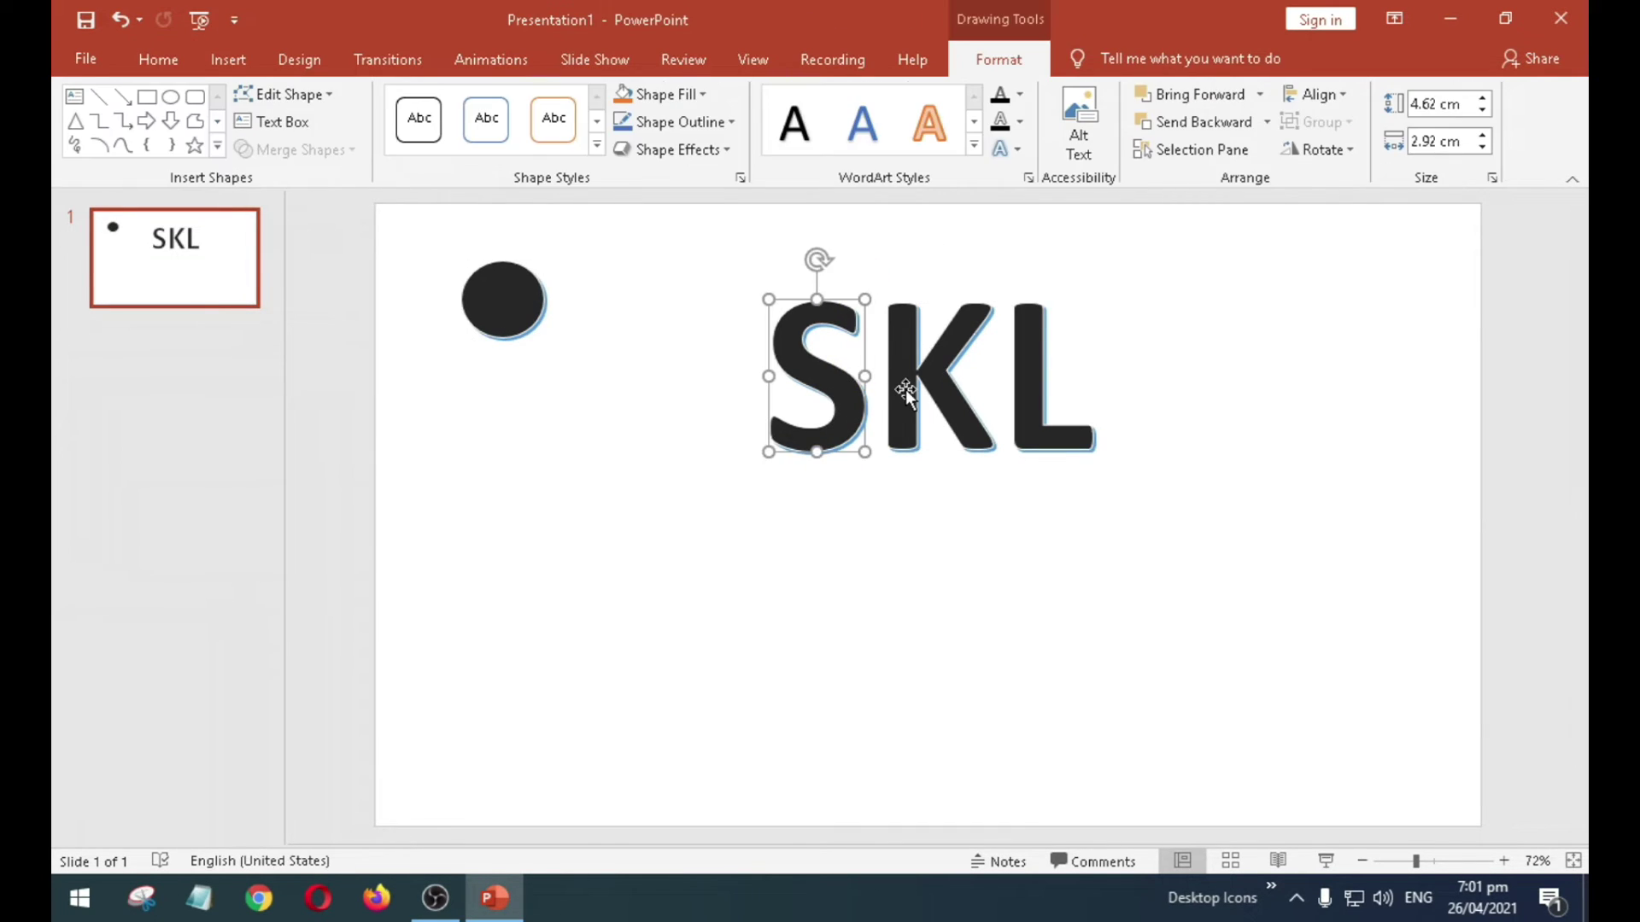
left_click(1020, 385)
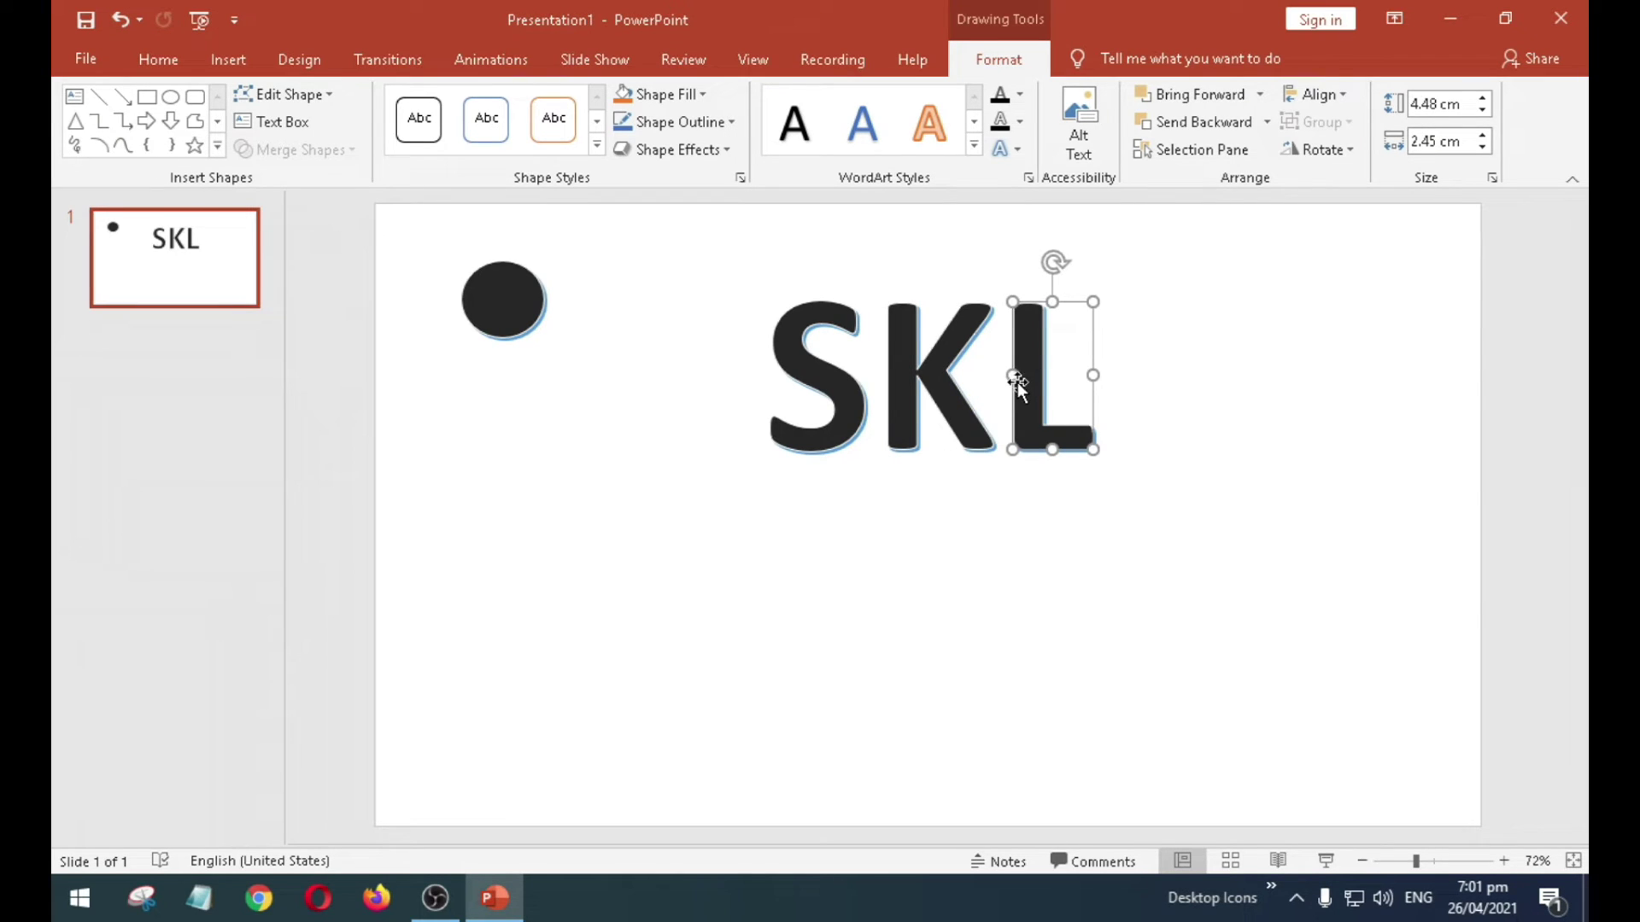
left_click(509, 314)
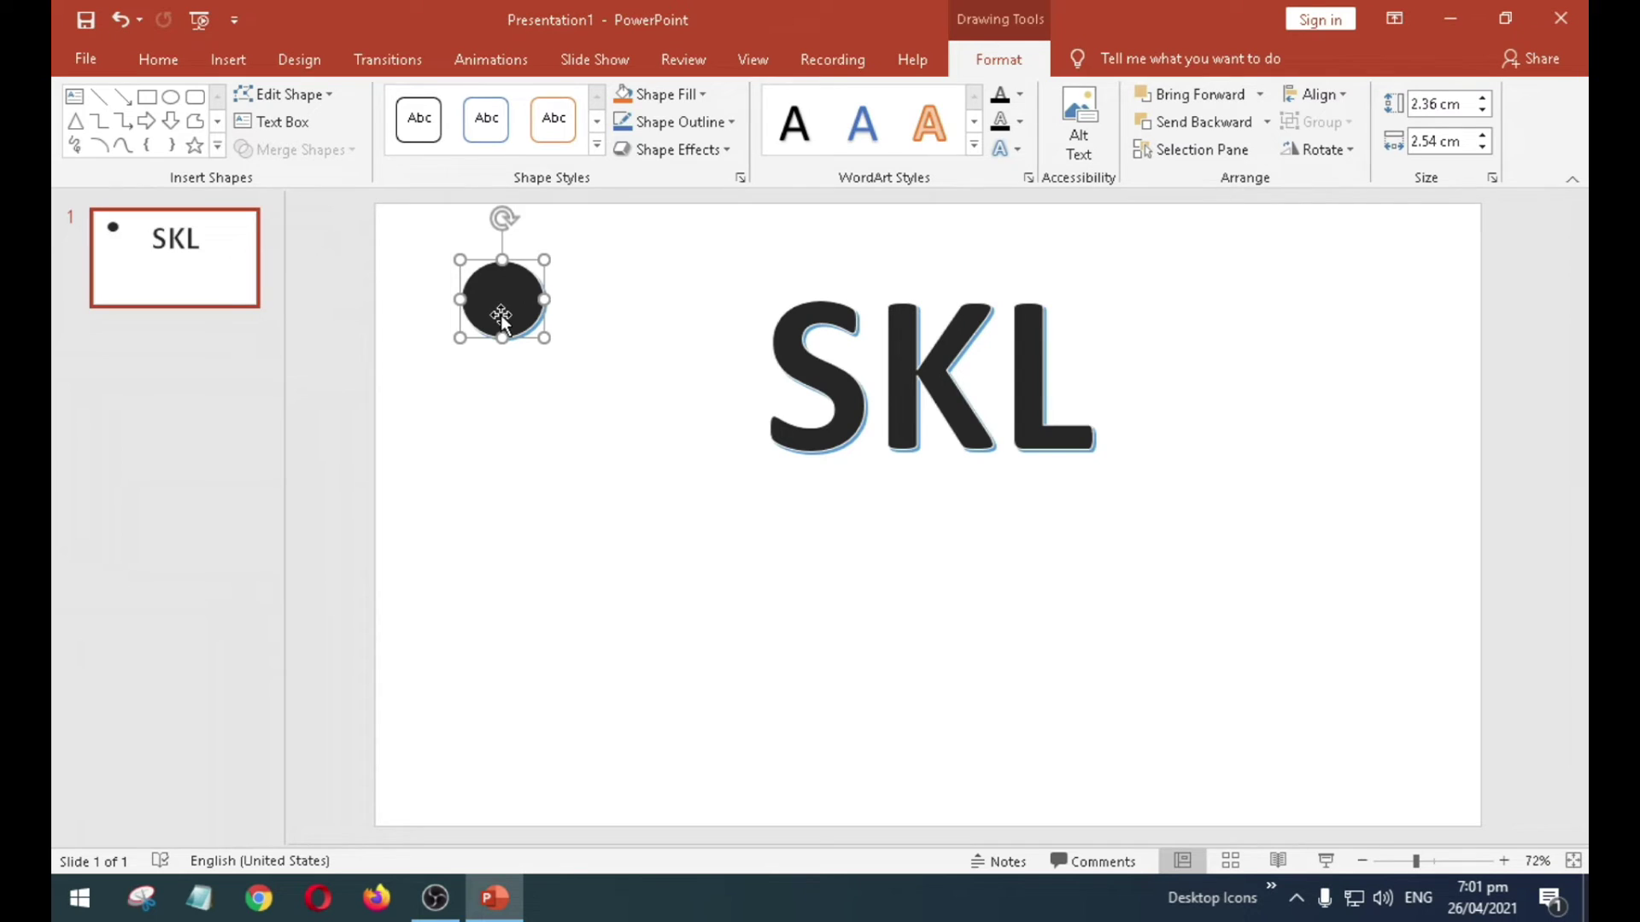
key("Delete")
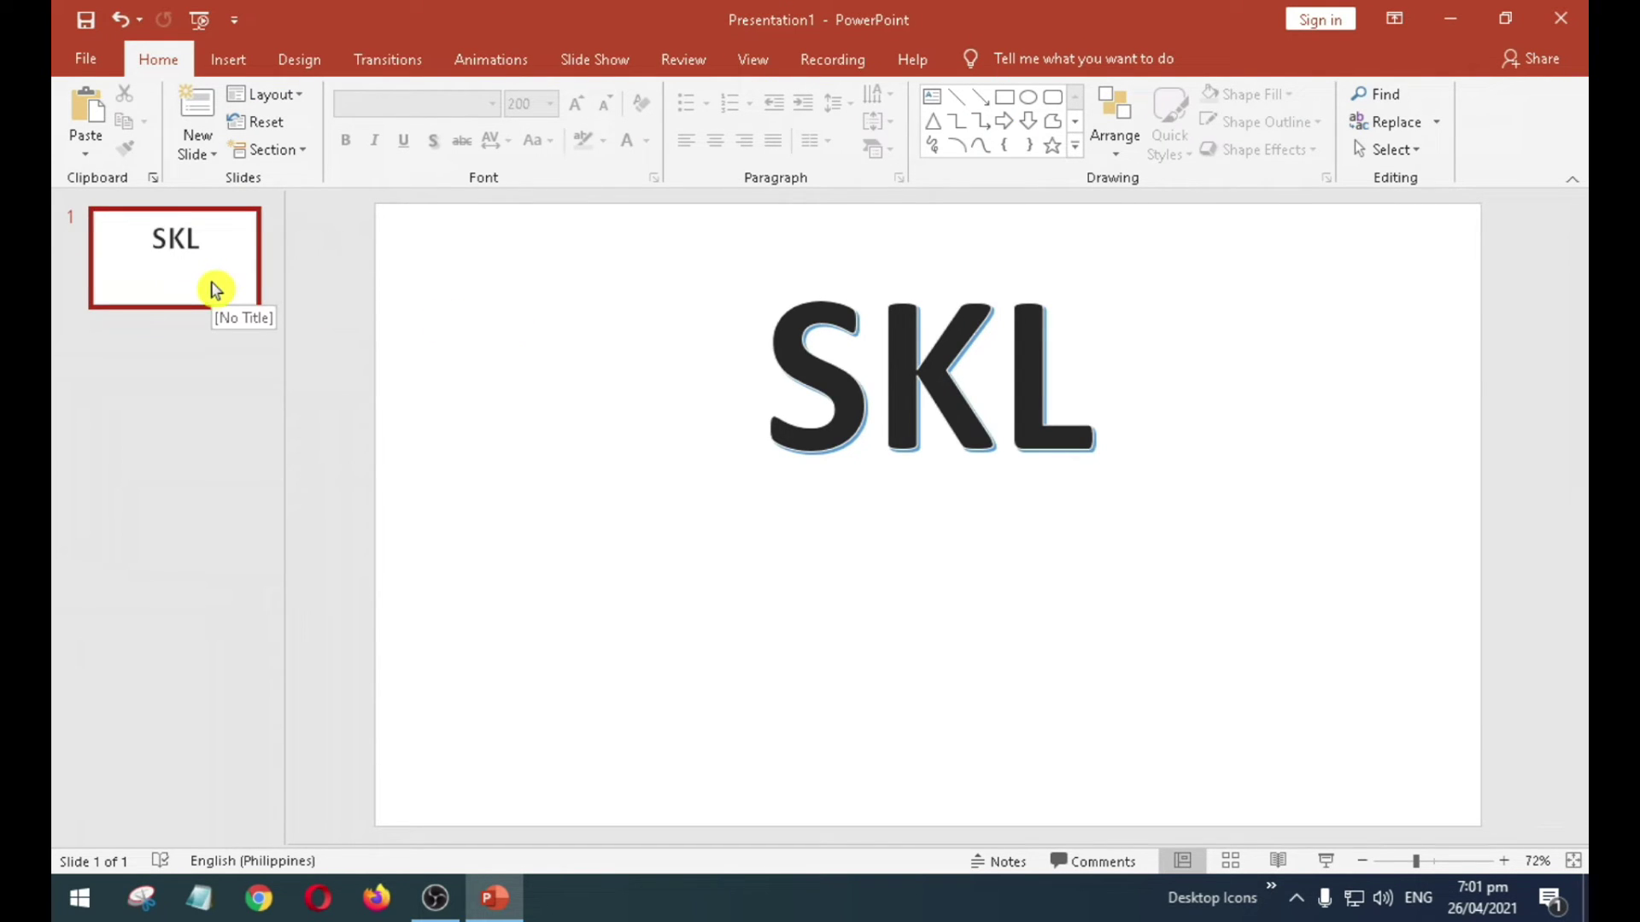
- Copy slide 1 to make a duplicate second slide, removing the extra third copy
left_click(215, 291)
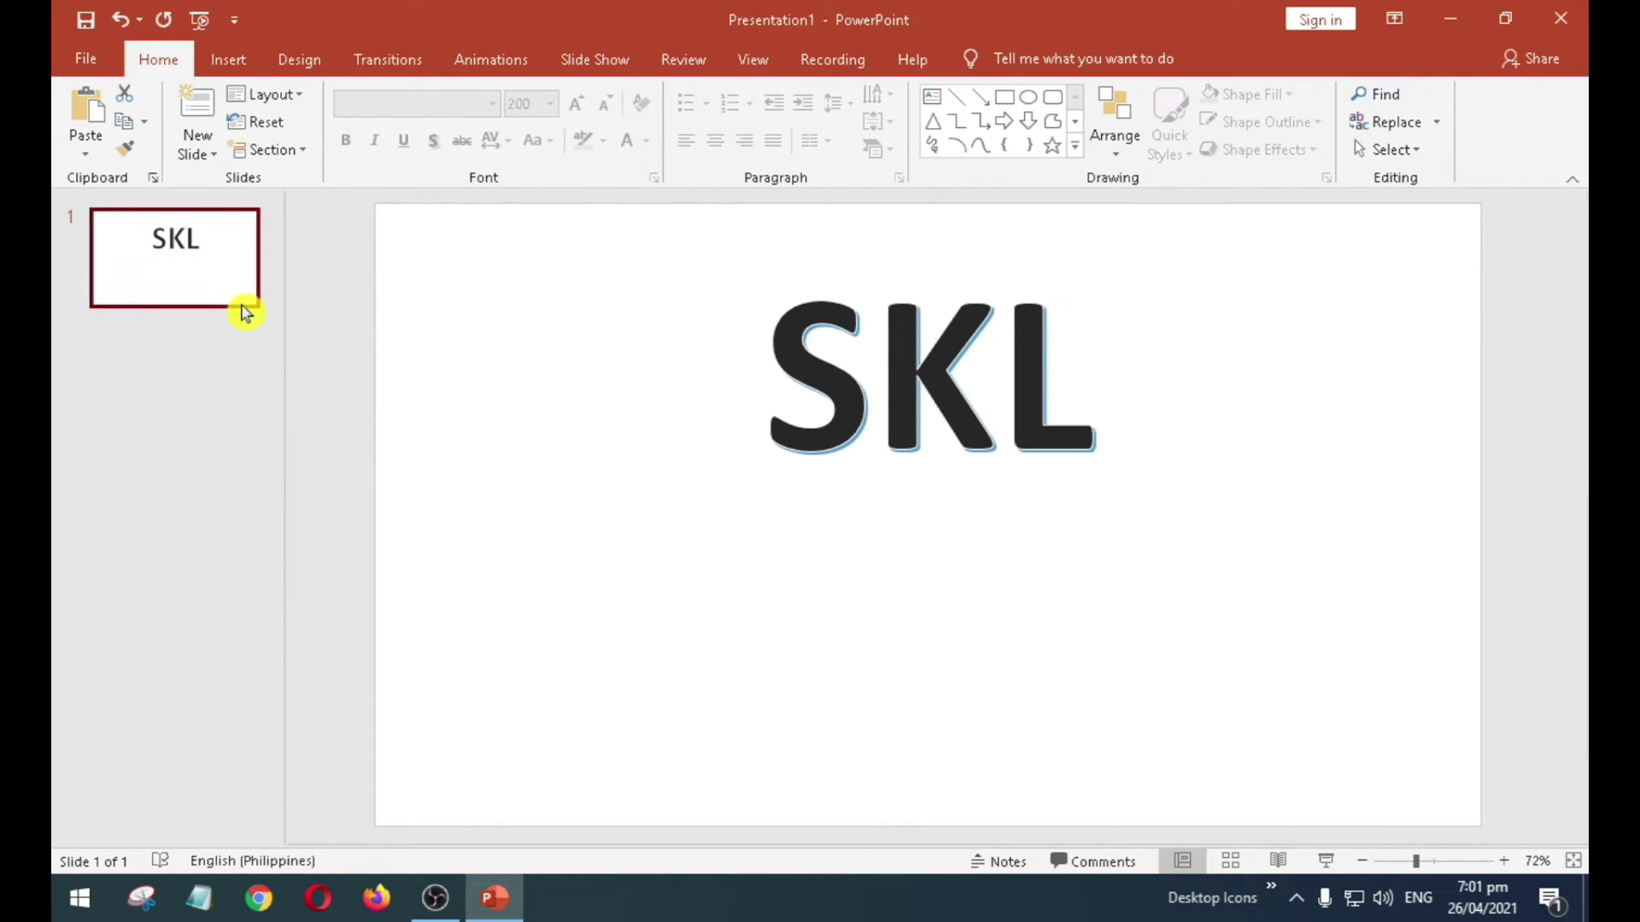
key("ctrl+c")
key("ctrl+v")
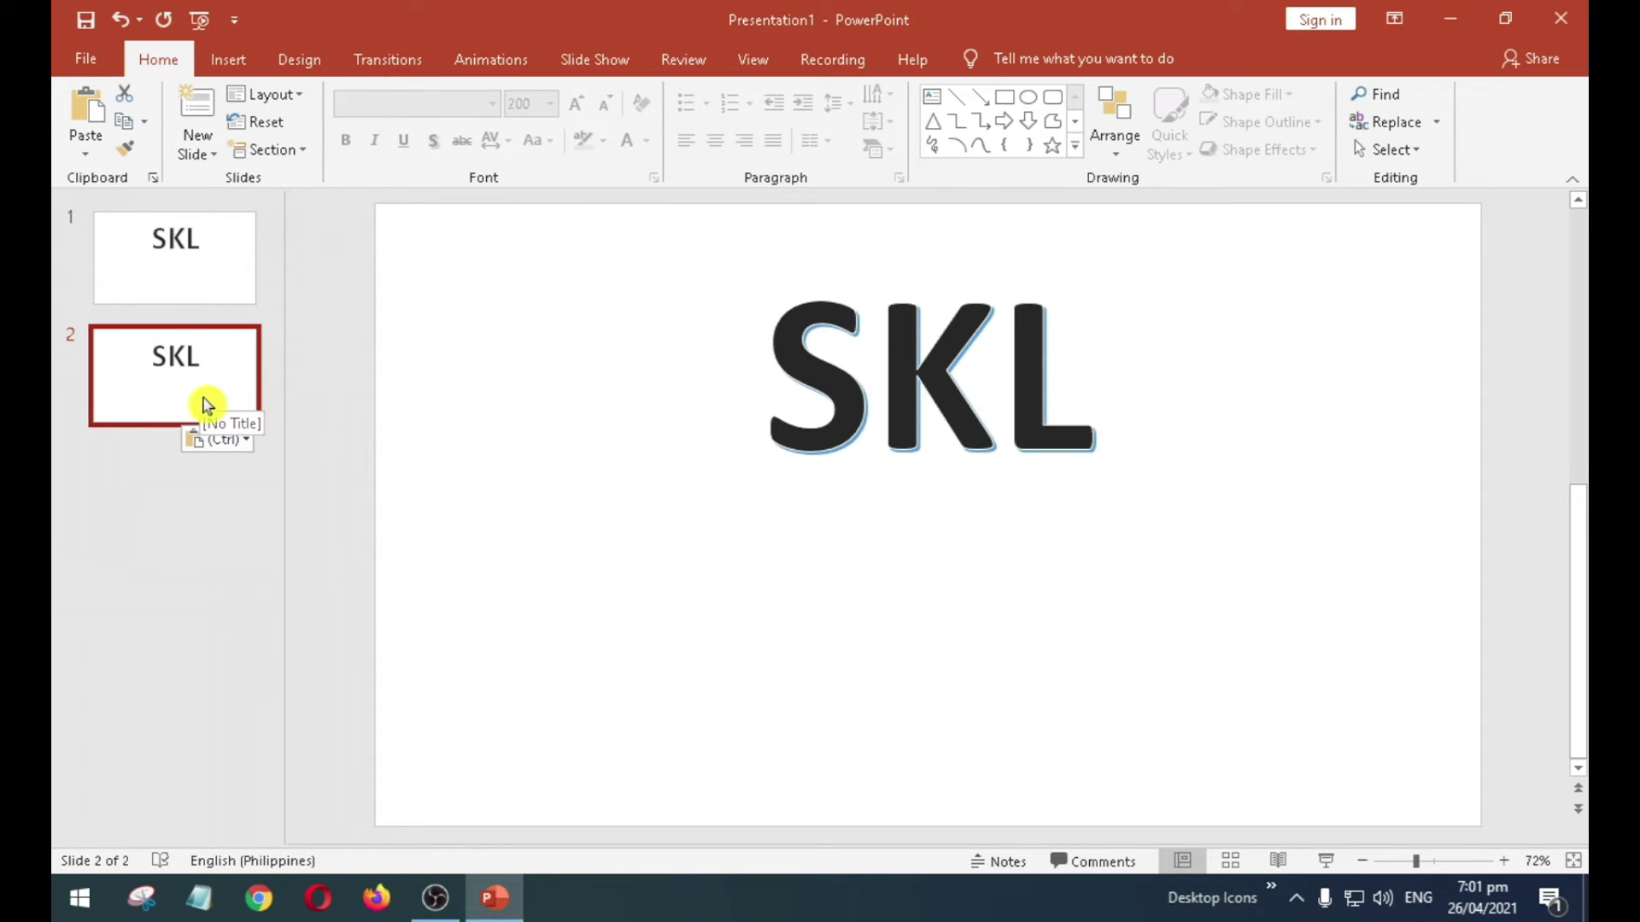
key("ctrl+v")
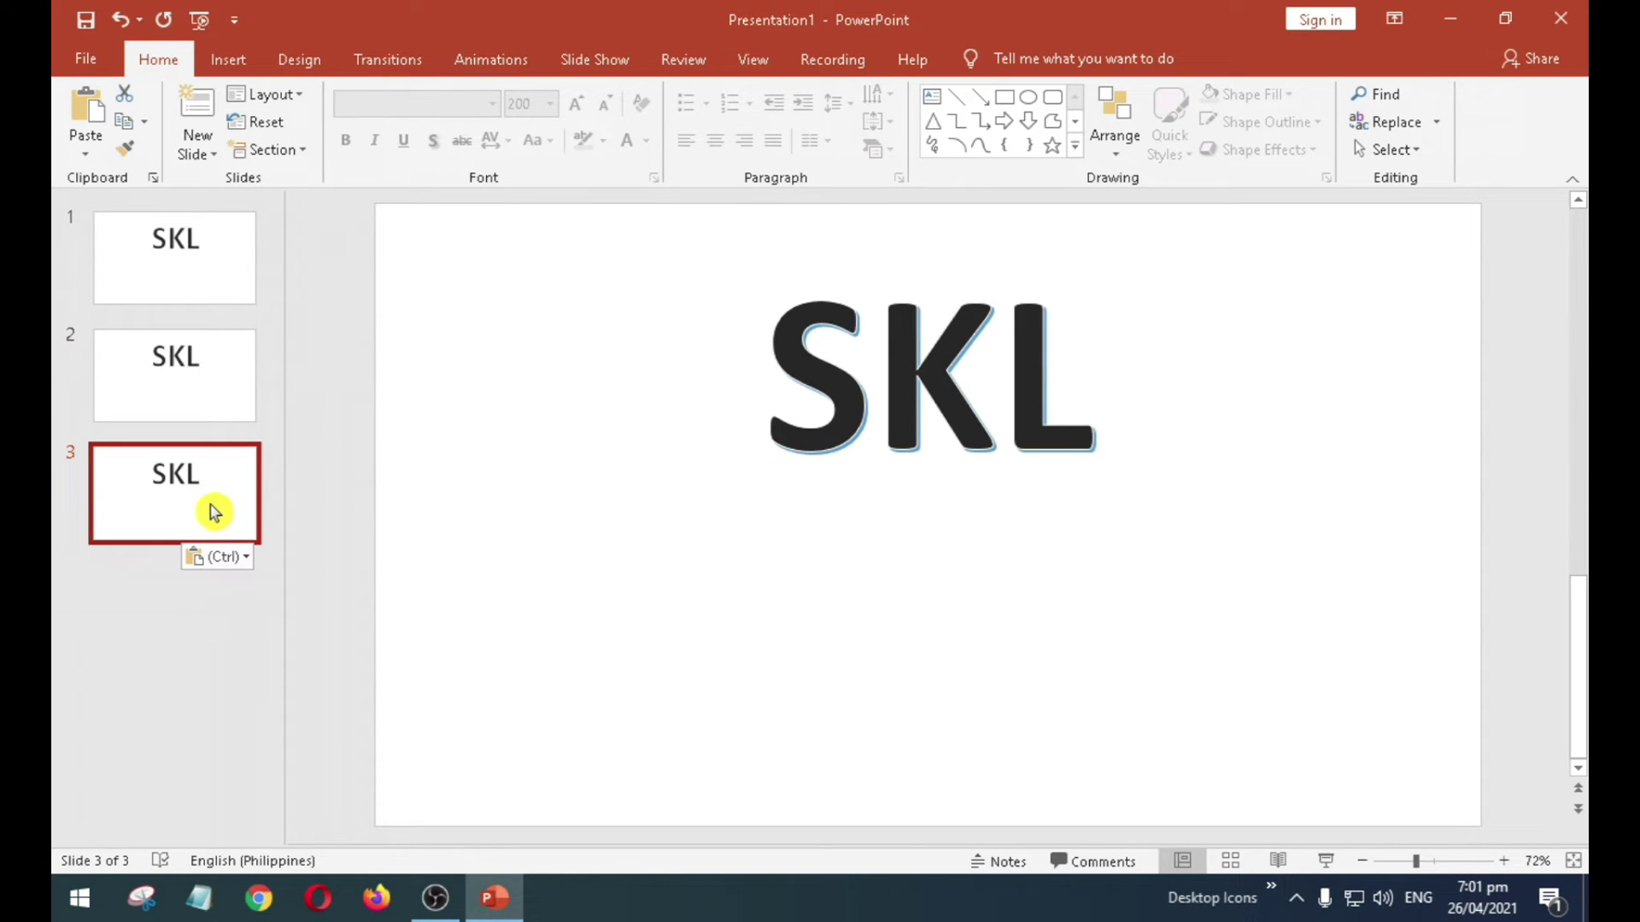
key("Delete")
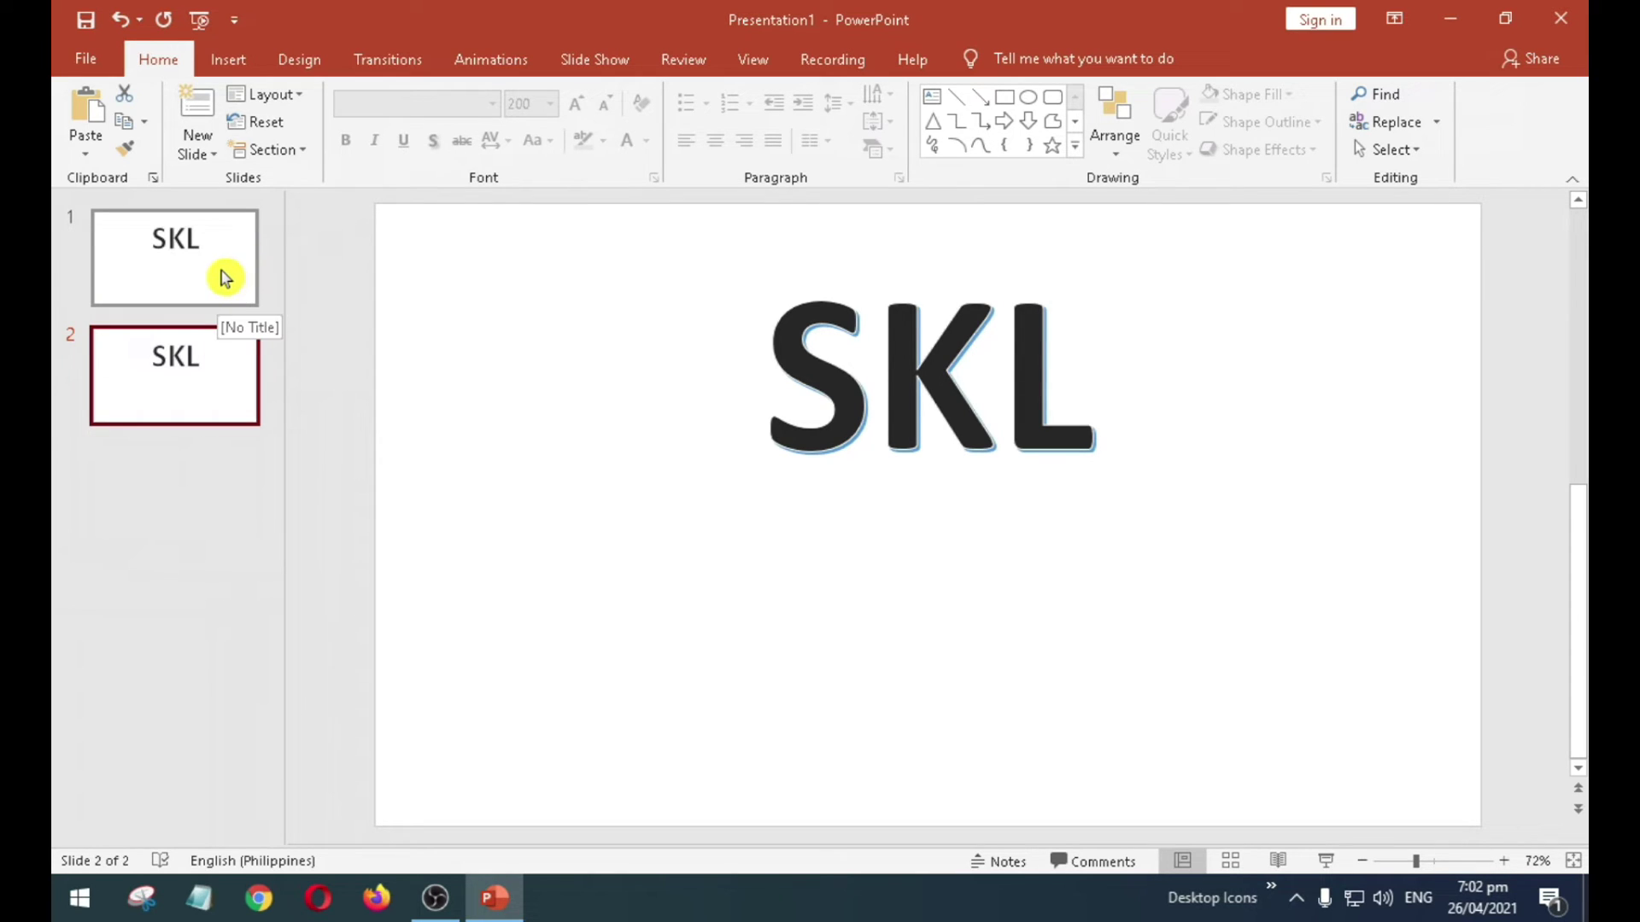
- On slide 1, move S off the left edge, L past the right, K above the top
left_click(230, 285)
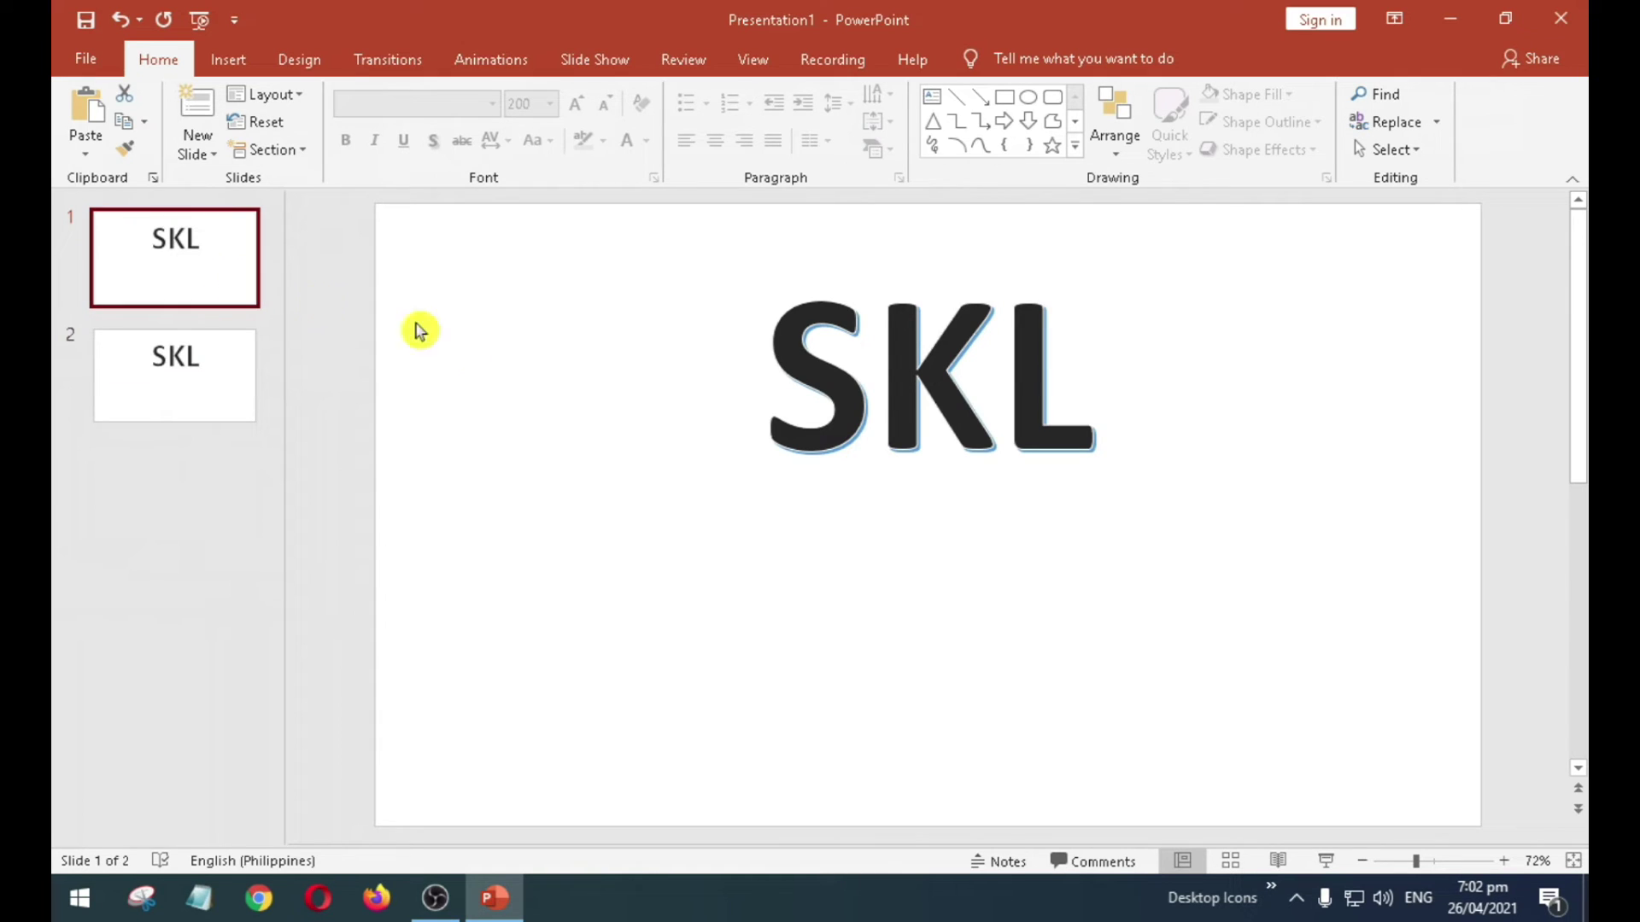
left_click(229, 286)
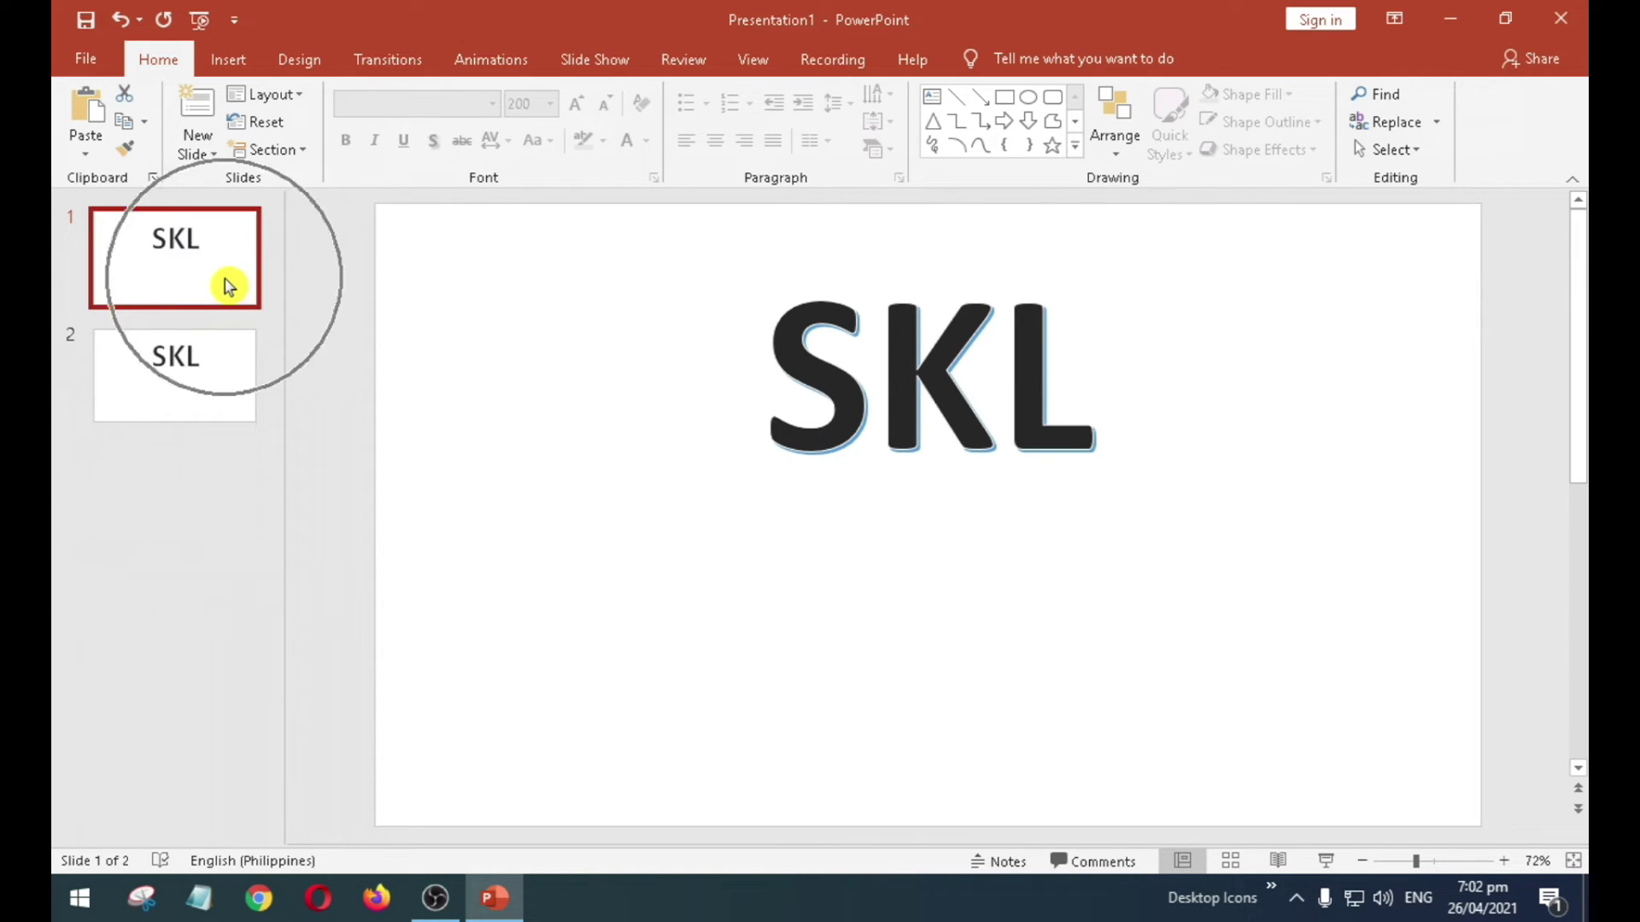
left_click(806, 370)
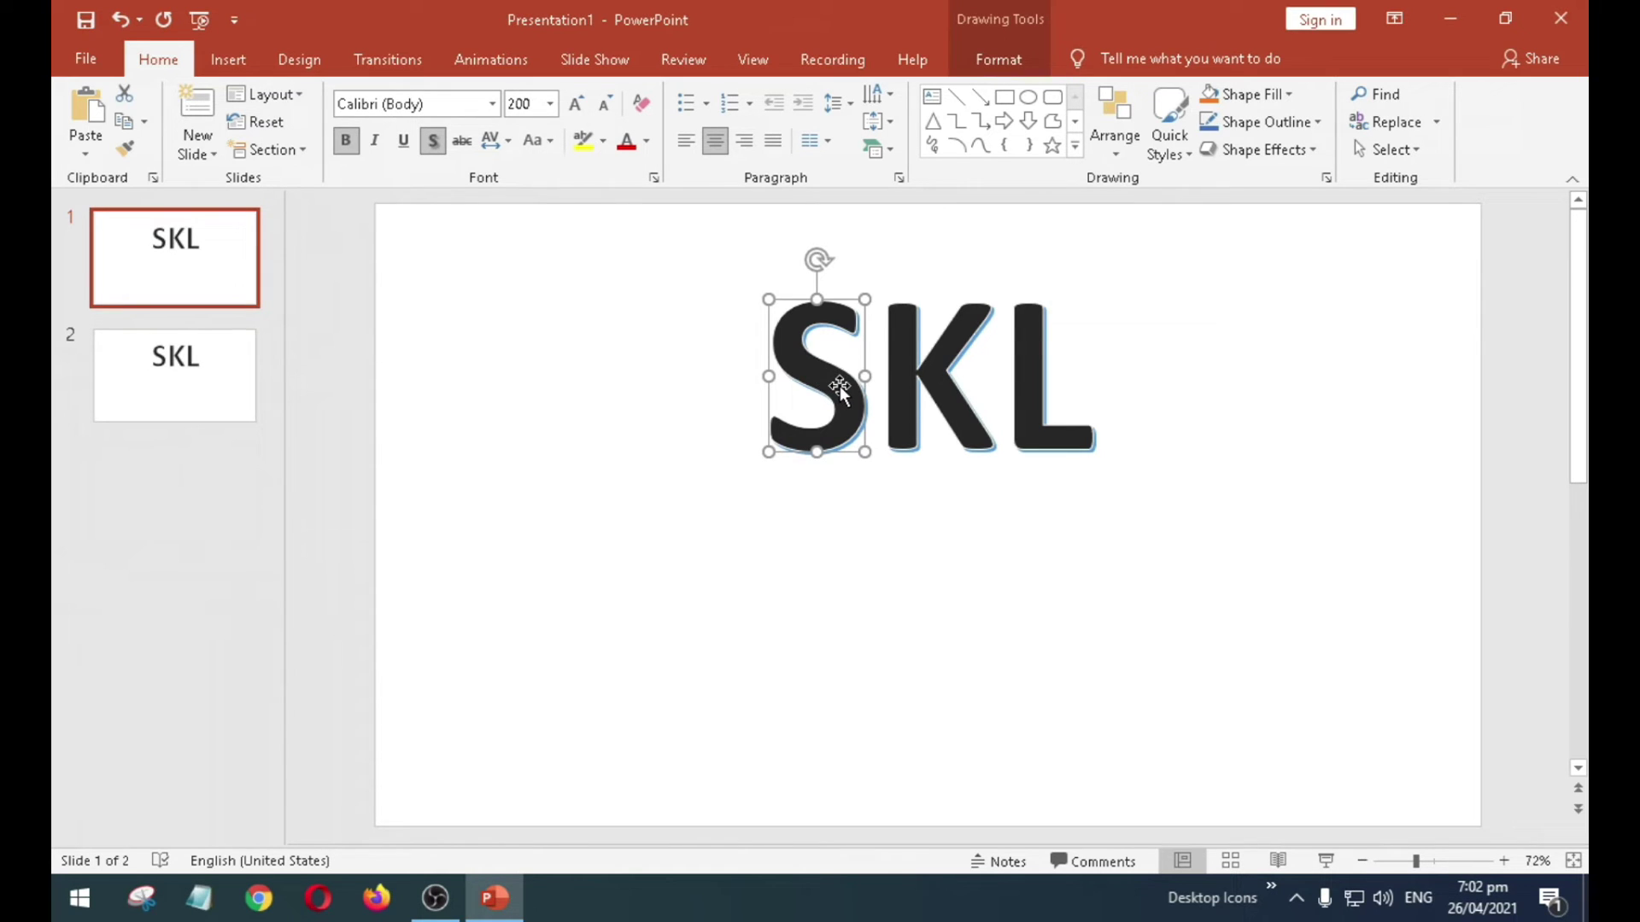
mouse_move(840, 386)
left_mouse_down()
mouse_move(489, 369)
mouse_move(356, 386)
left_mouse_up()
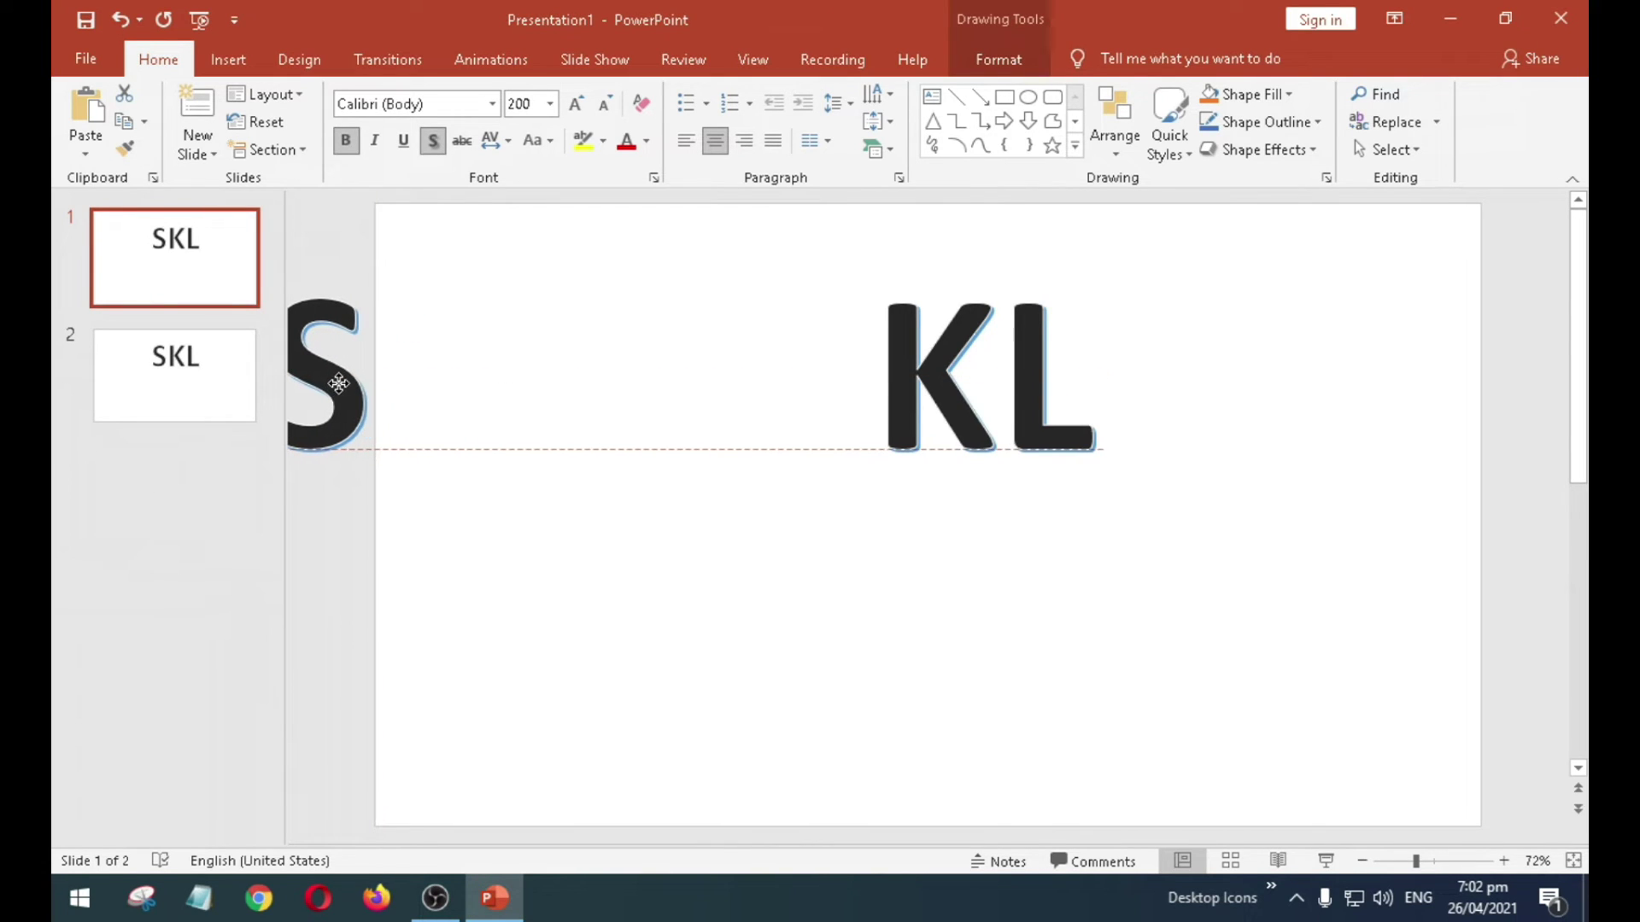
left_click_drag(355, 386, 337, 386)
left_click(1069, 398)
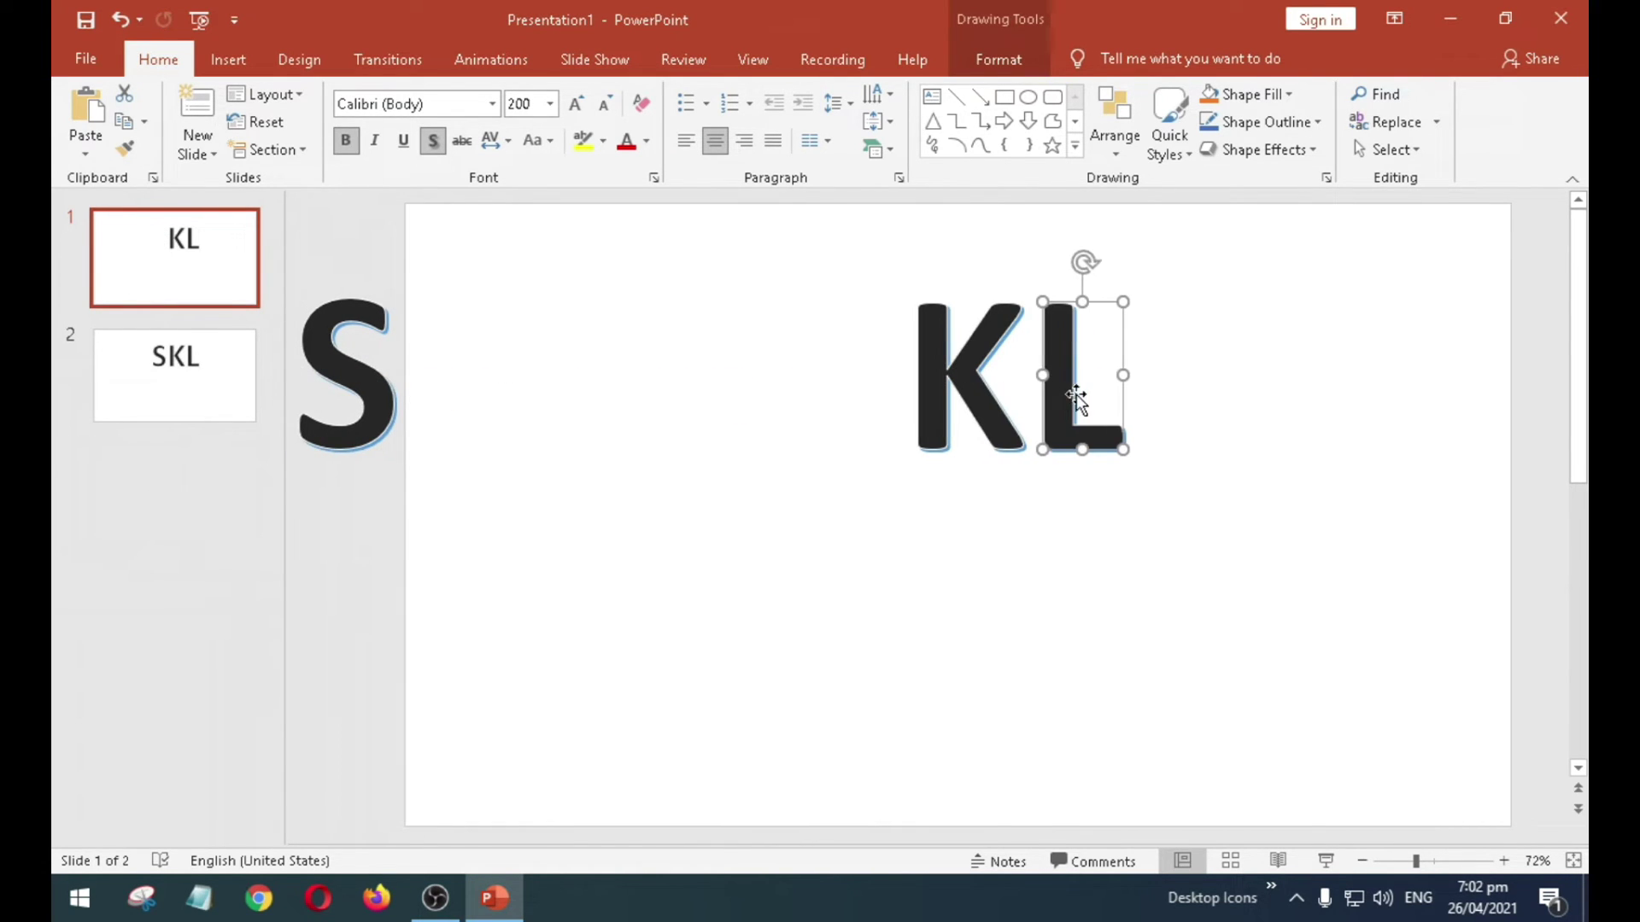
left_click_drag(1061, 399, 1538, 398)
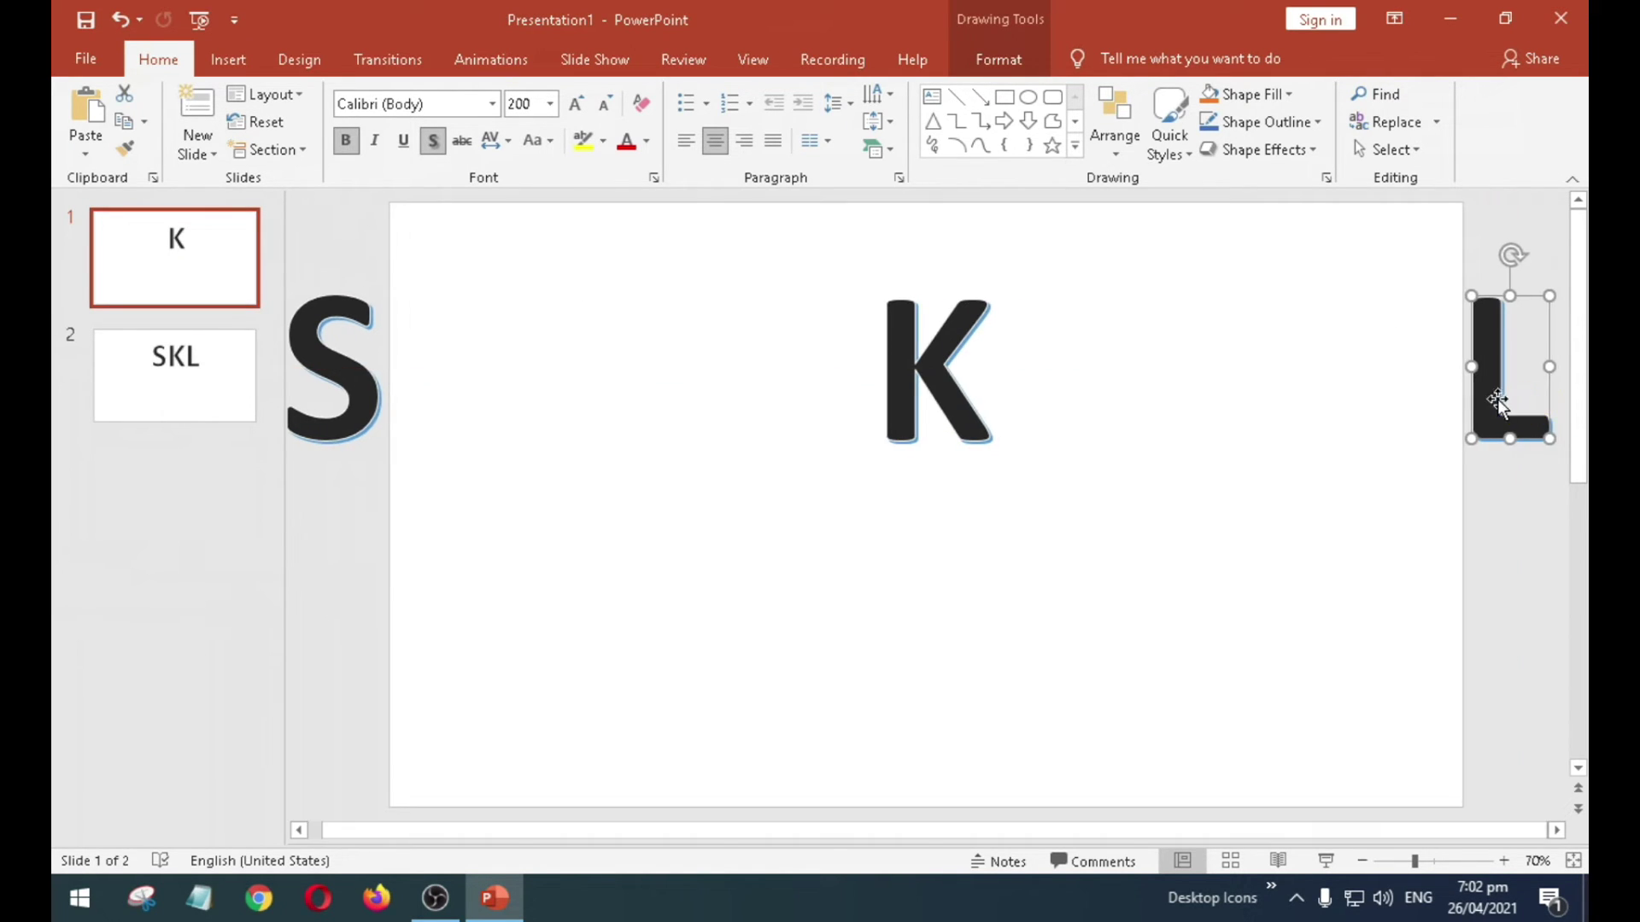
left_click(932, 369)
mouse_move(903, 423)
left_mouse_down()
mouse_move(913, 200)
mouse_move(911, 248)
left_mouse_up()
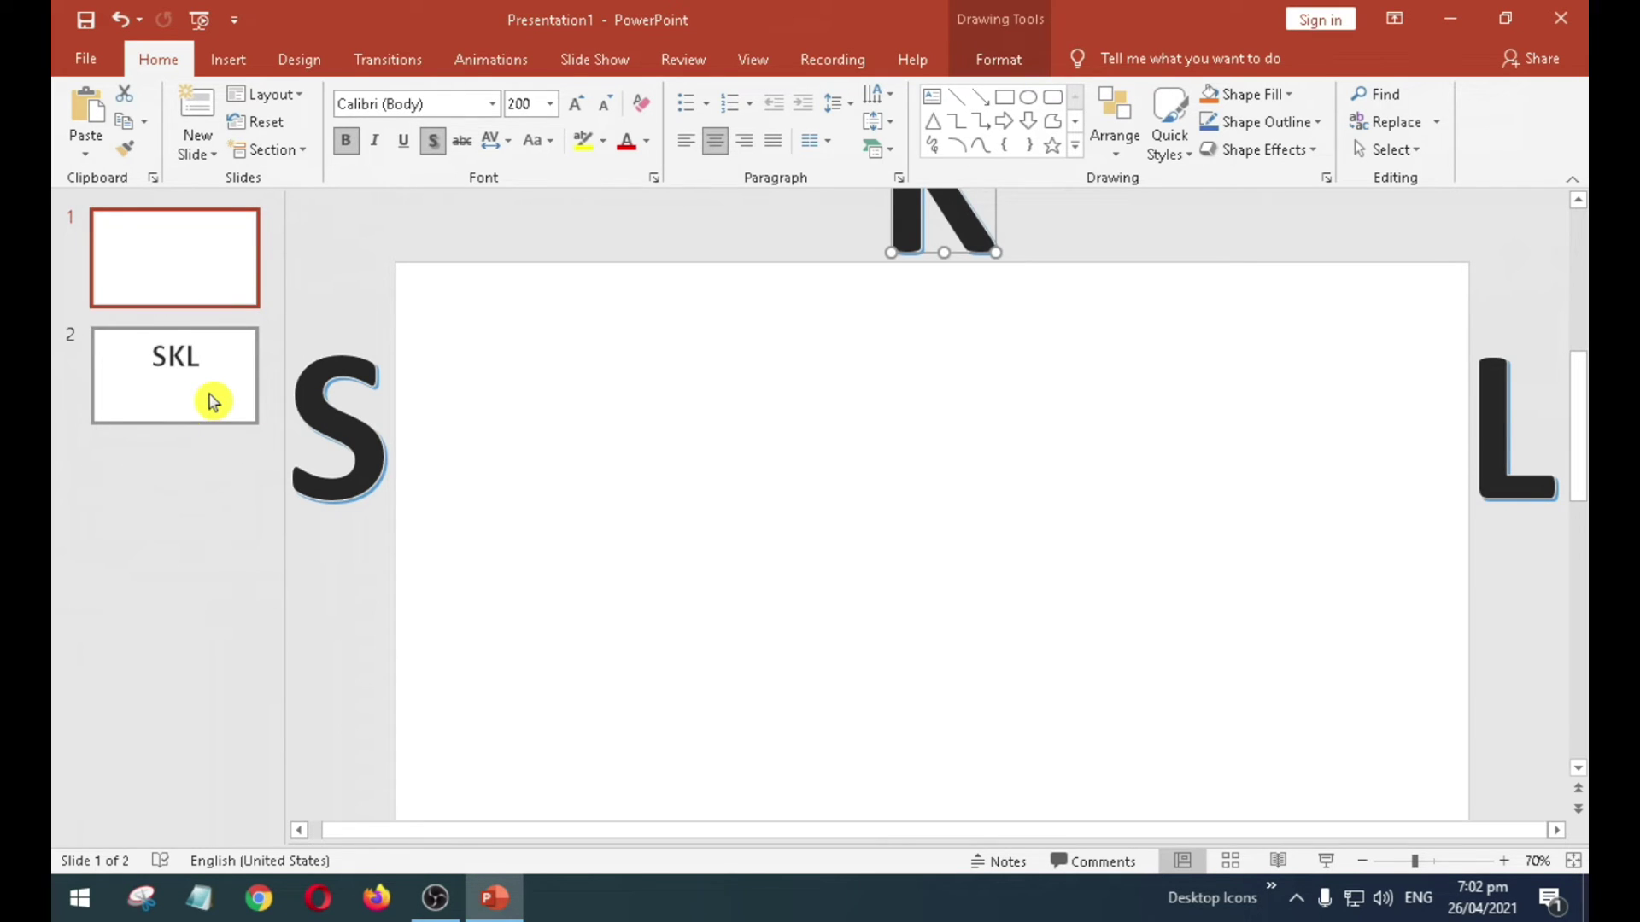
left_click(213, 402)
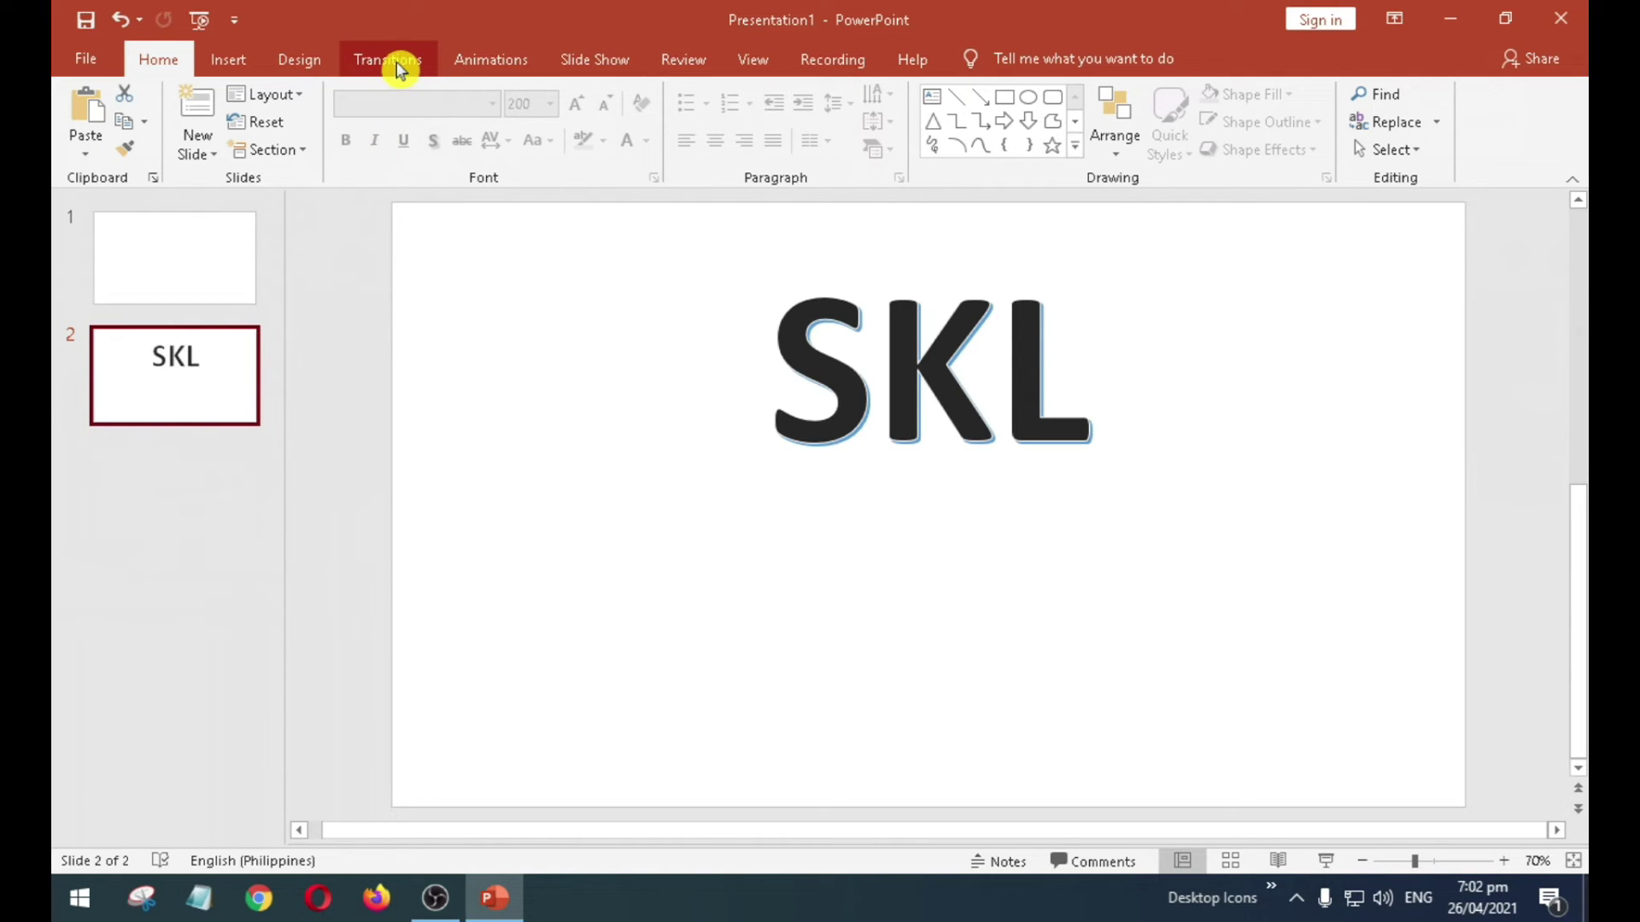
- Apply the Morph transition, 02.00 duration, to slide 2
left_click(399, 67)
left_click(399, 66)
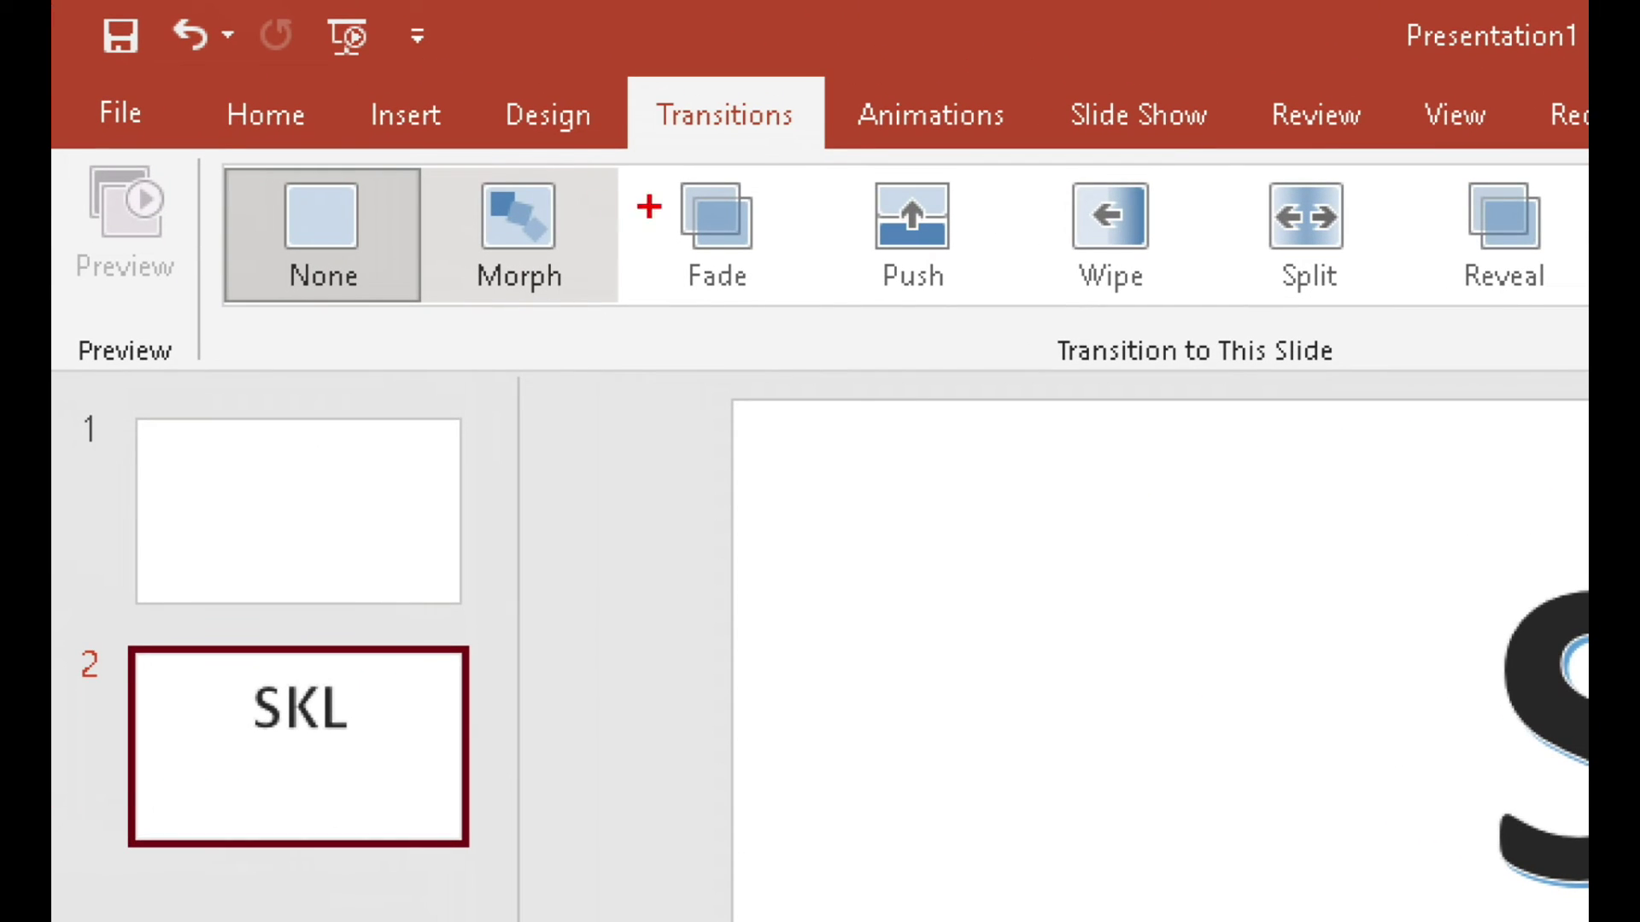
left_click_drag(608, 175, 568, 173)
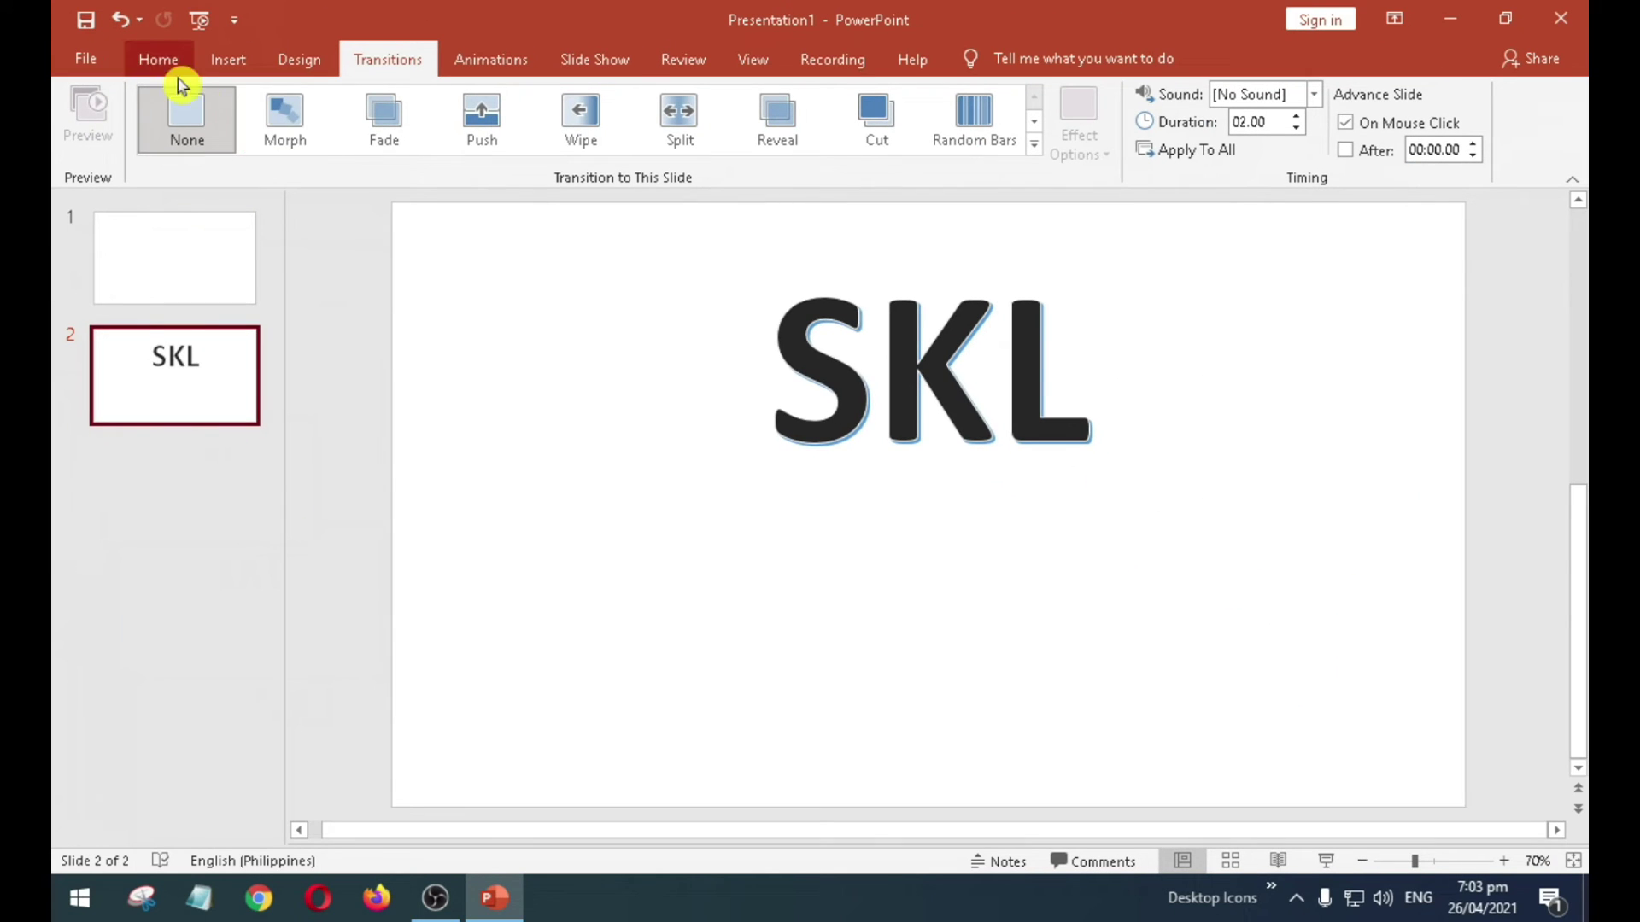
left_click(295, 128)
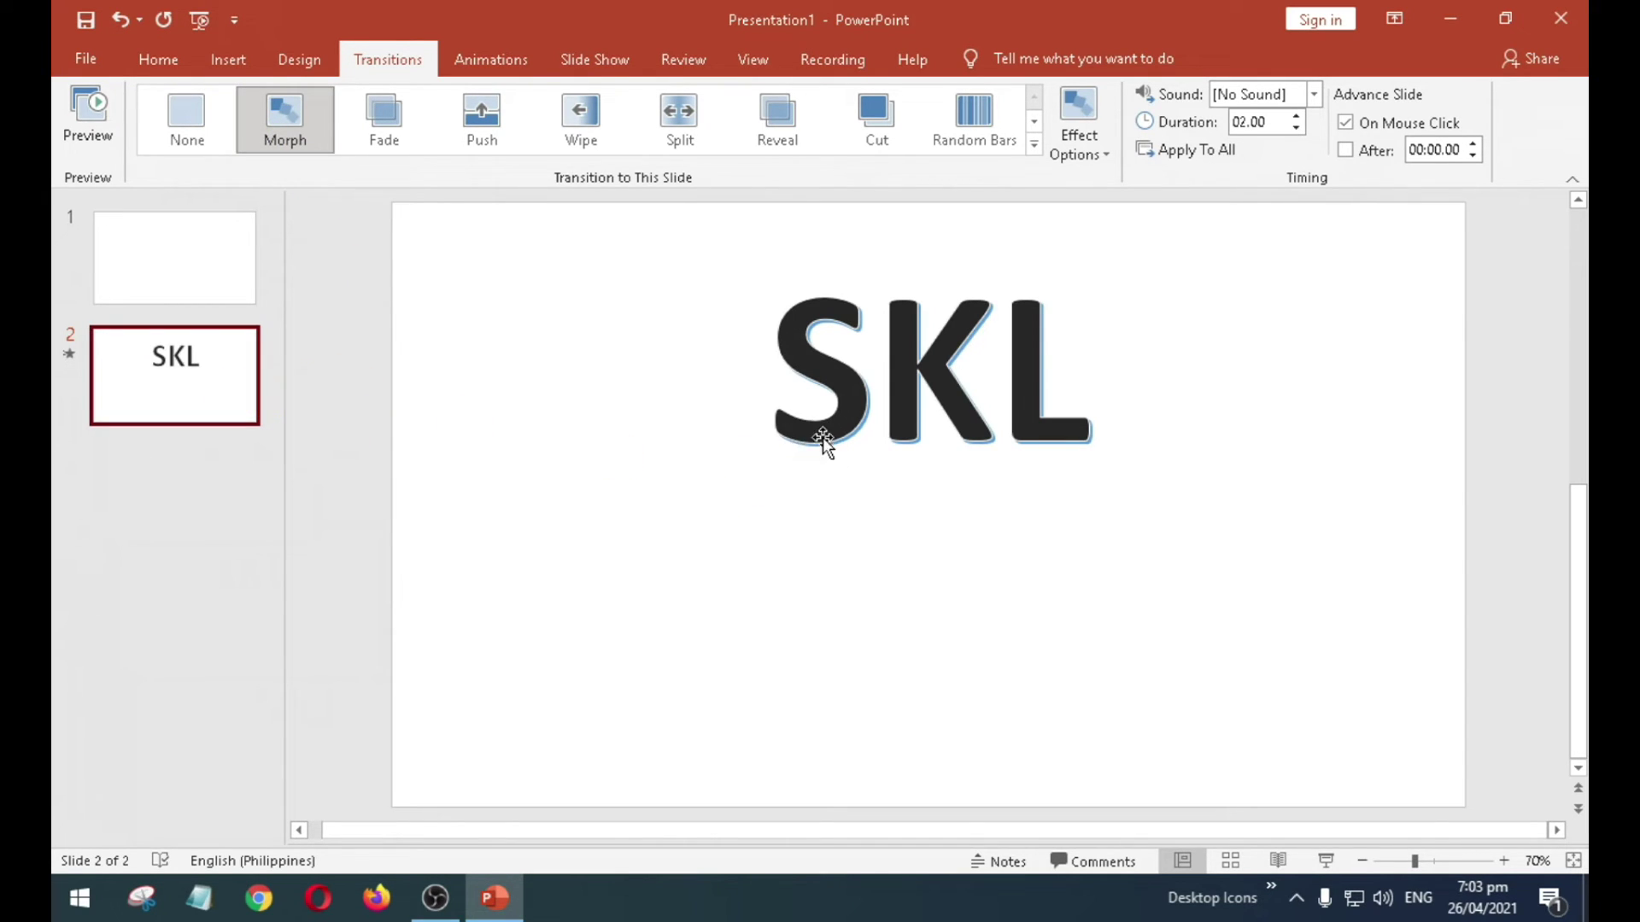
left_click(813, 475)
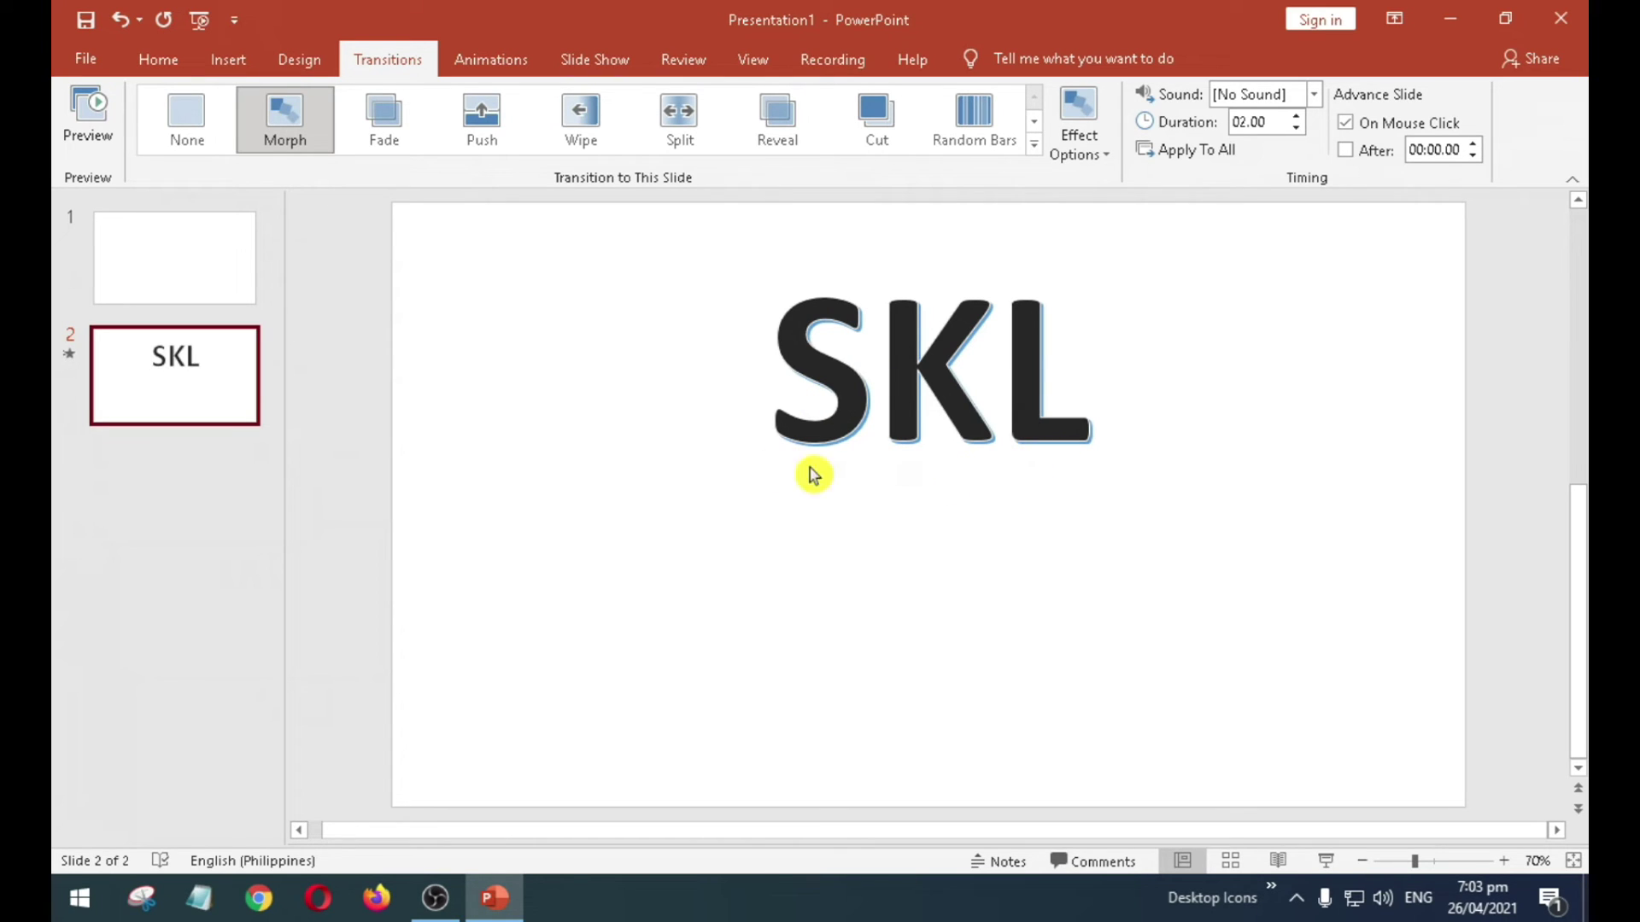
- Insert a yellow WordArt on slide 2 and change its text to 'Share'
left_click(228, 61)
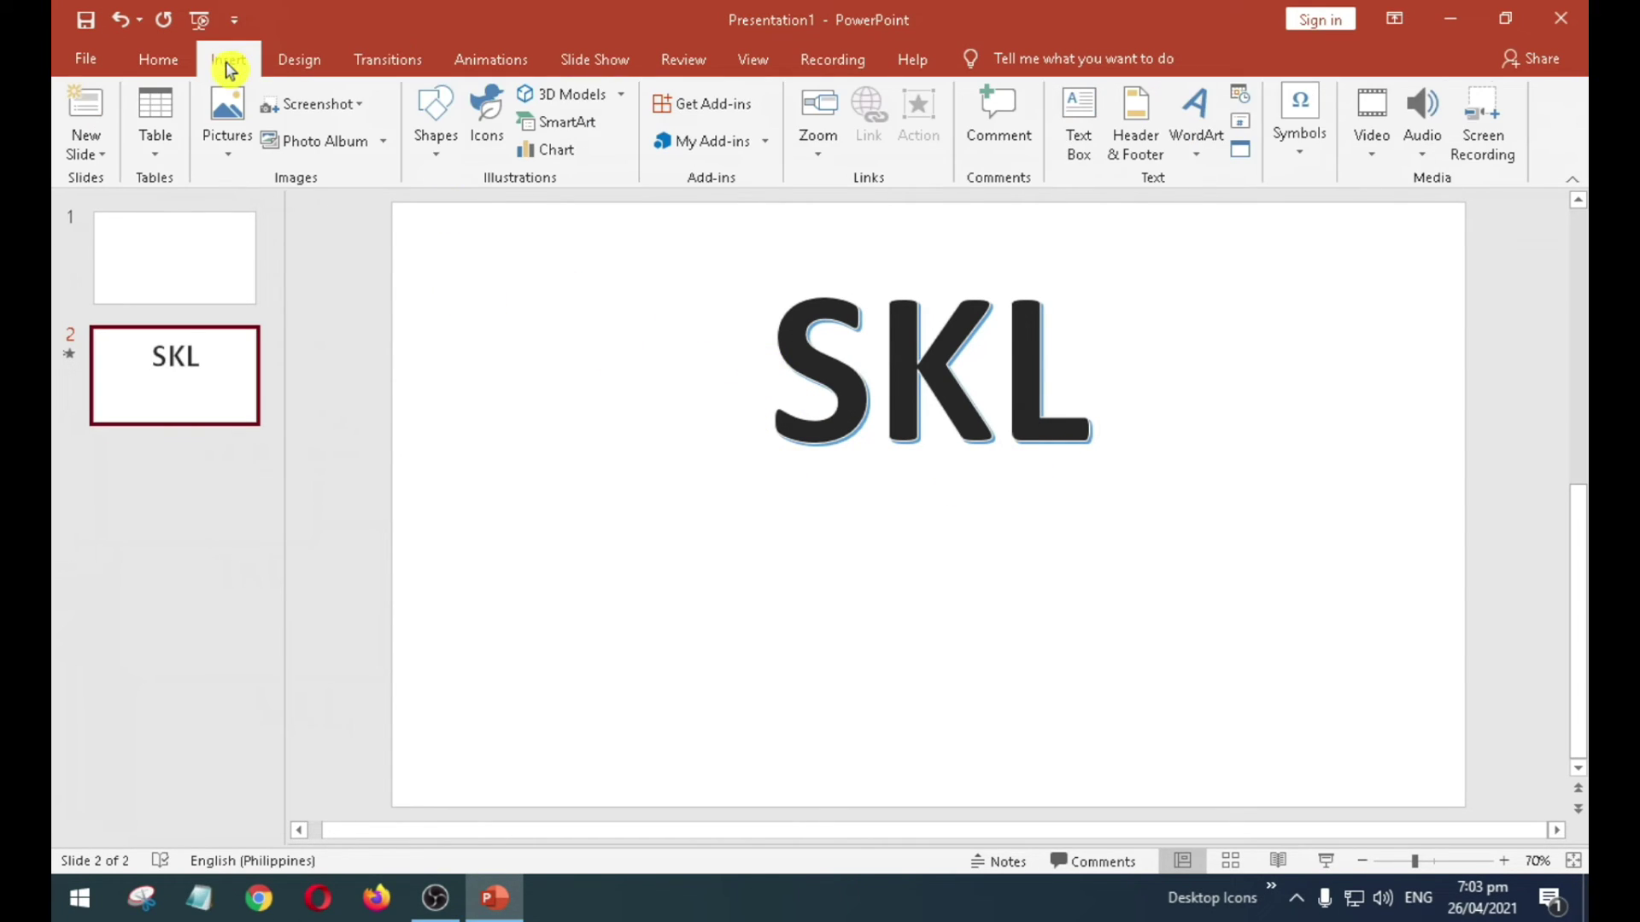
left_click(1199, 163)
left_click(1473, 262)
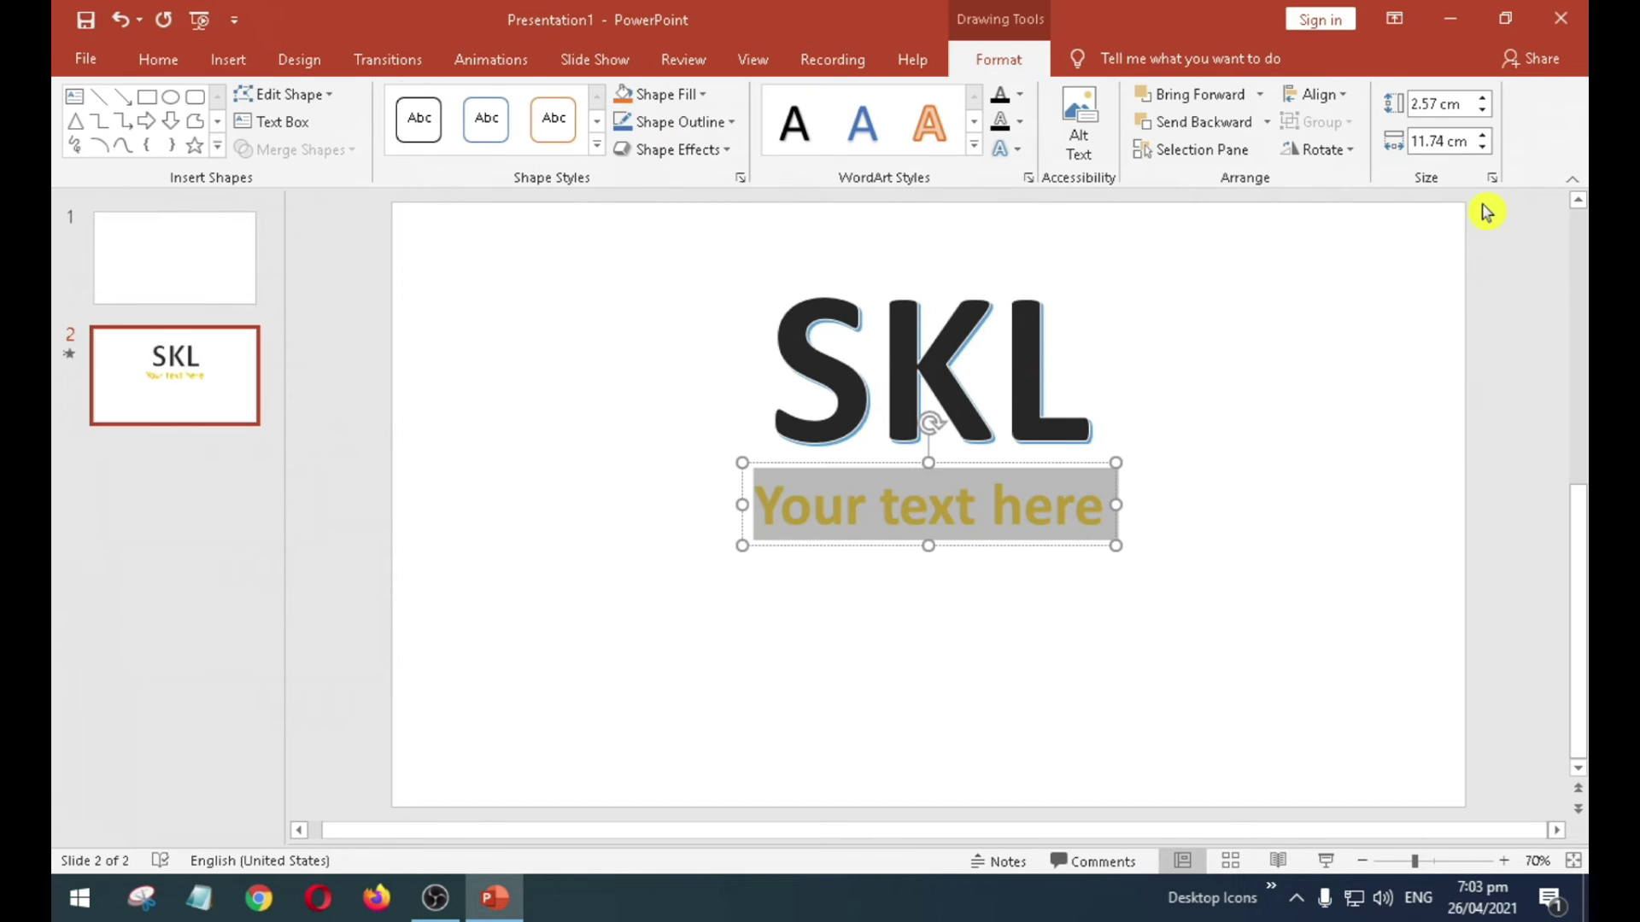
mouse_move(970, 545)
left_mouse_down()
mouse_move(765, 556)
mouse_move(731, 541)
left_mouse_up()
double_click(573, 511)
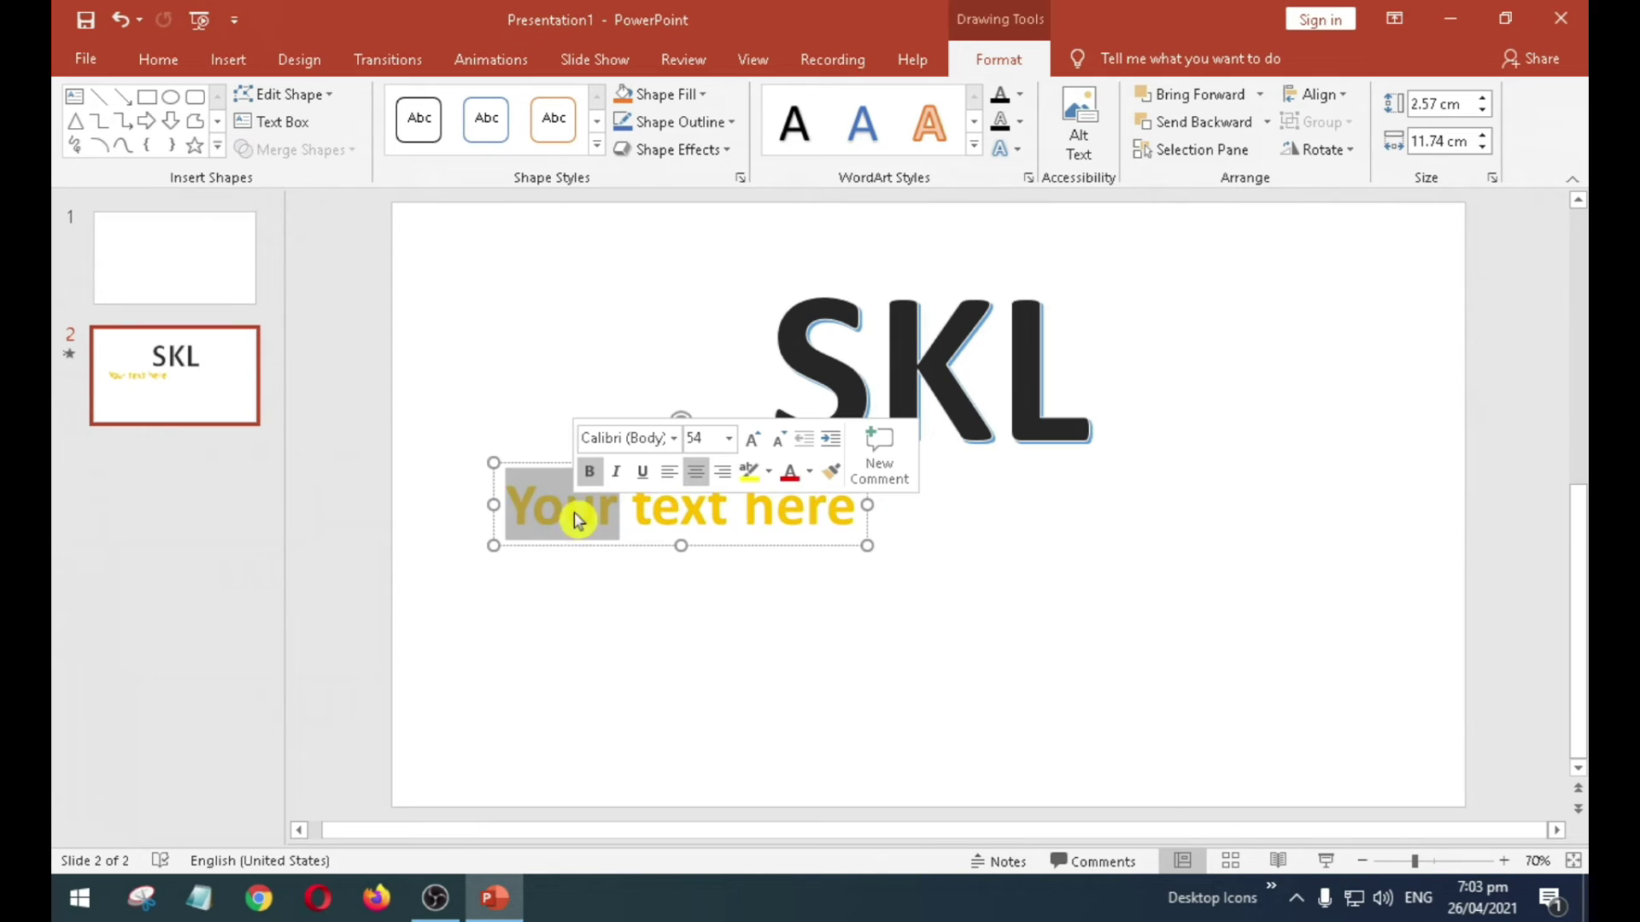
triple_click(574, 513)
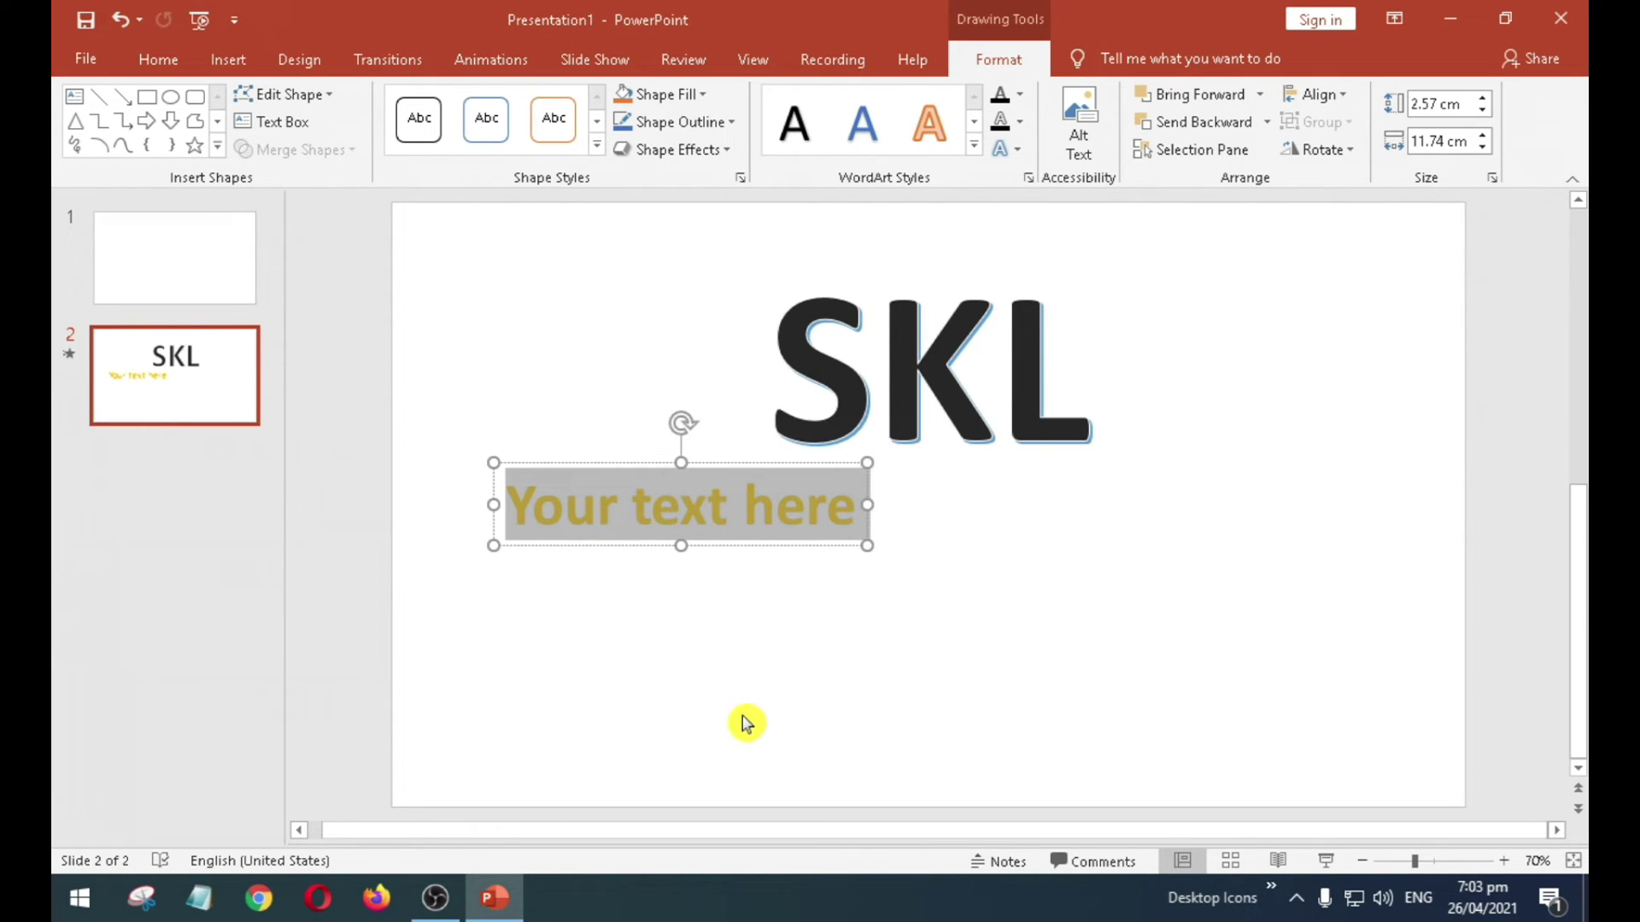
type("Sha")
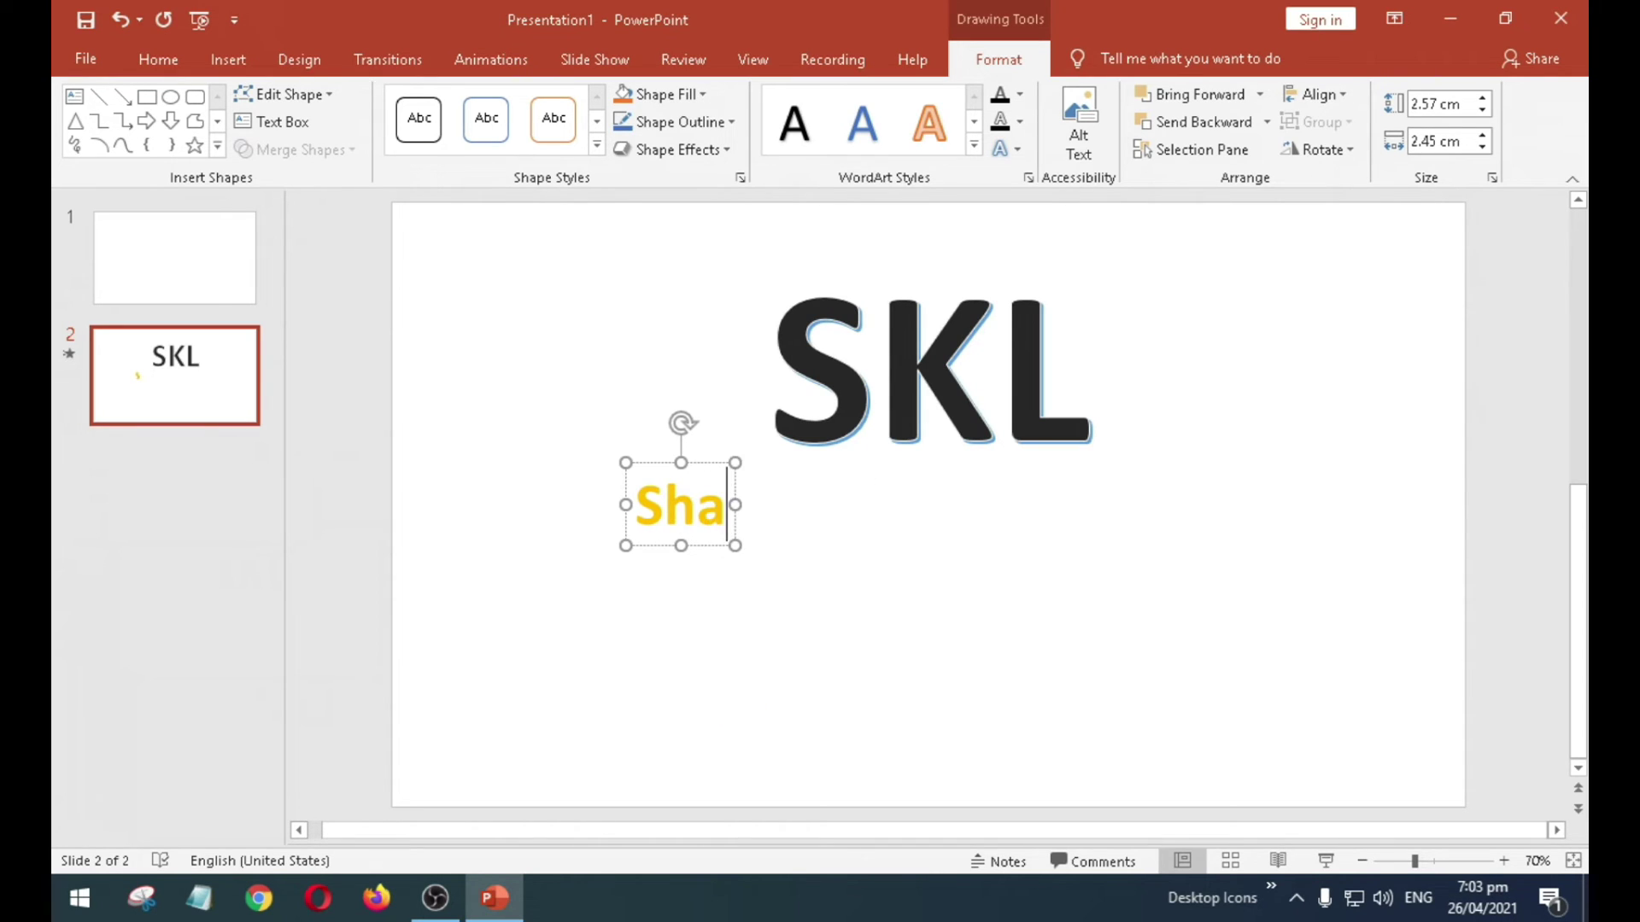
type("re")
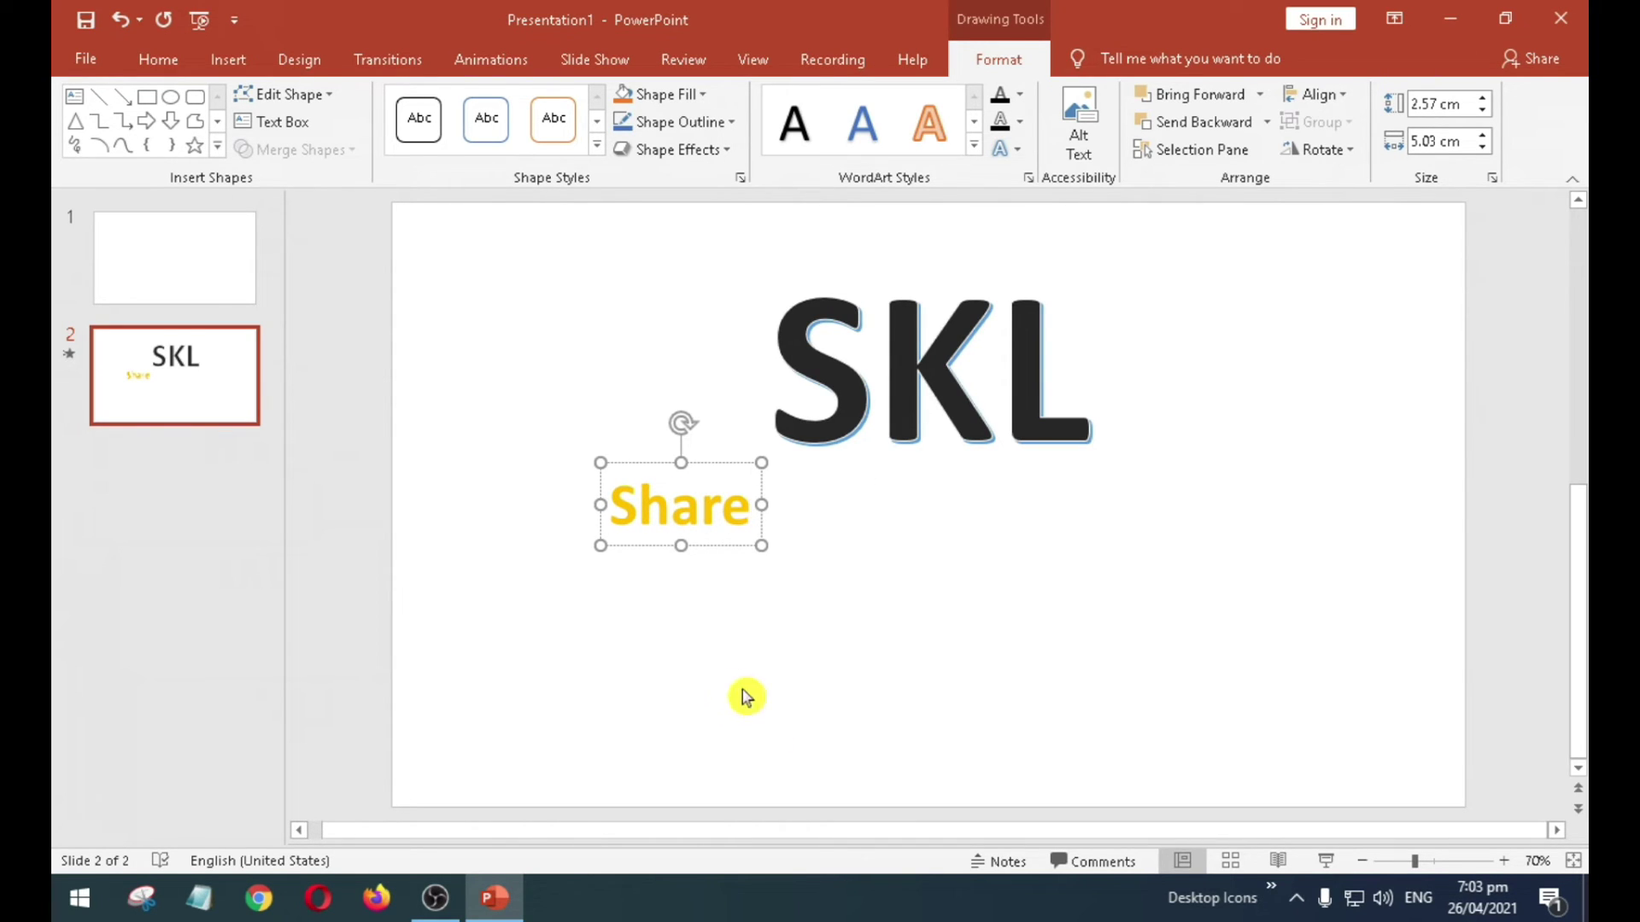
- Position the Share WordArt centred just beneath the SKL letters
left_click(709, 463)
left_click_drag(710, 464, 834, 465)
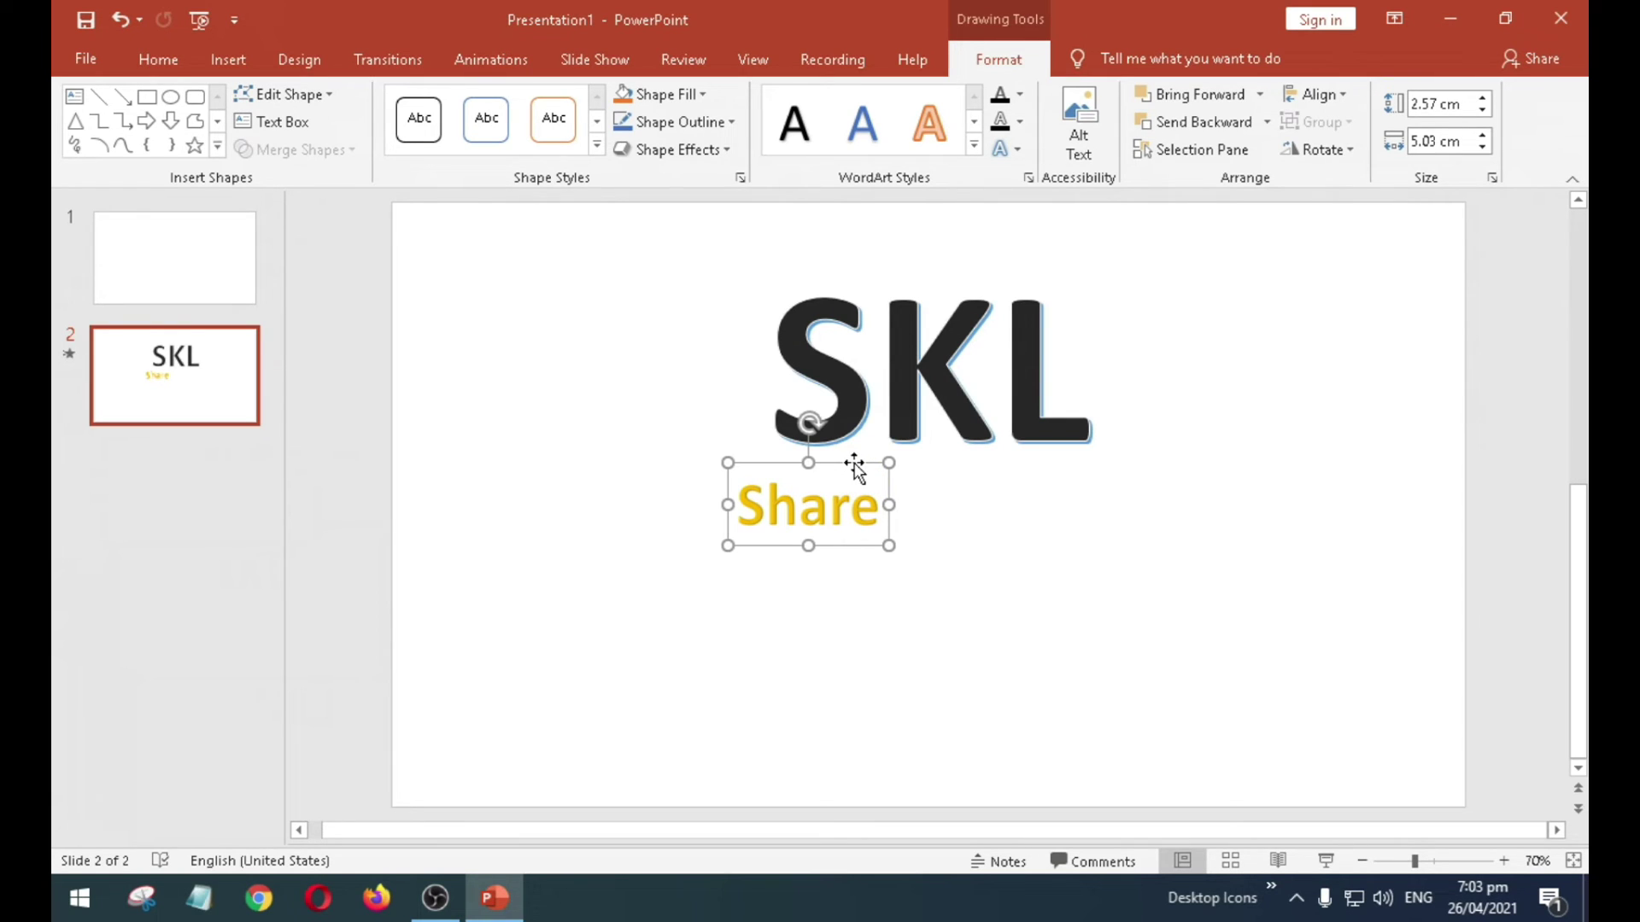
left_click_drag(855, 463, 854, 463)
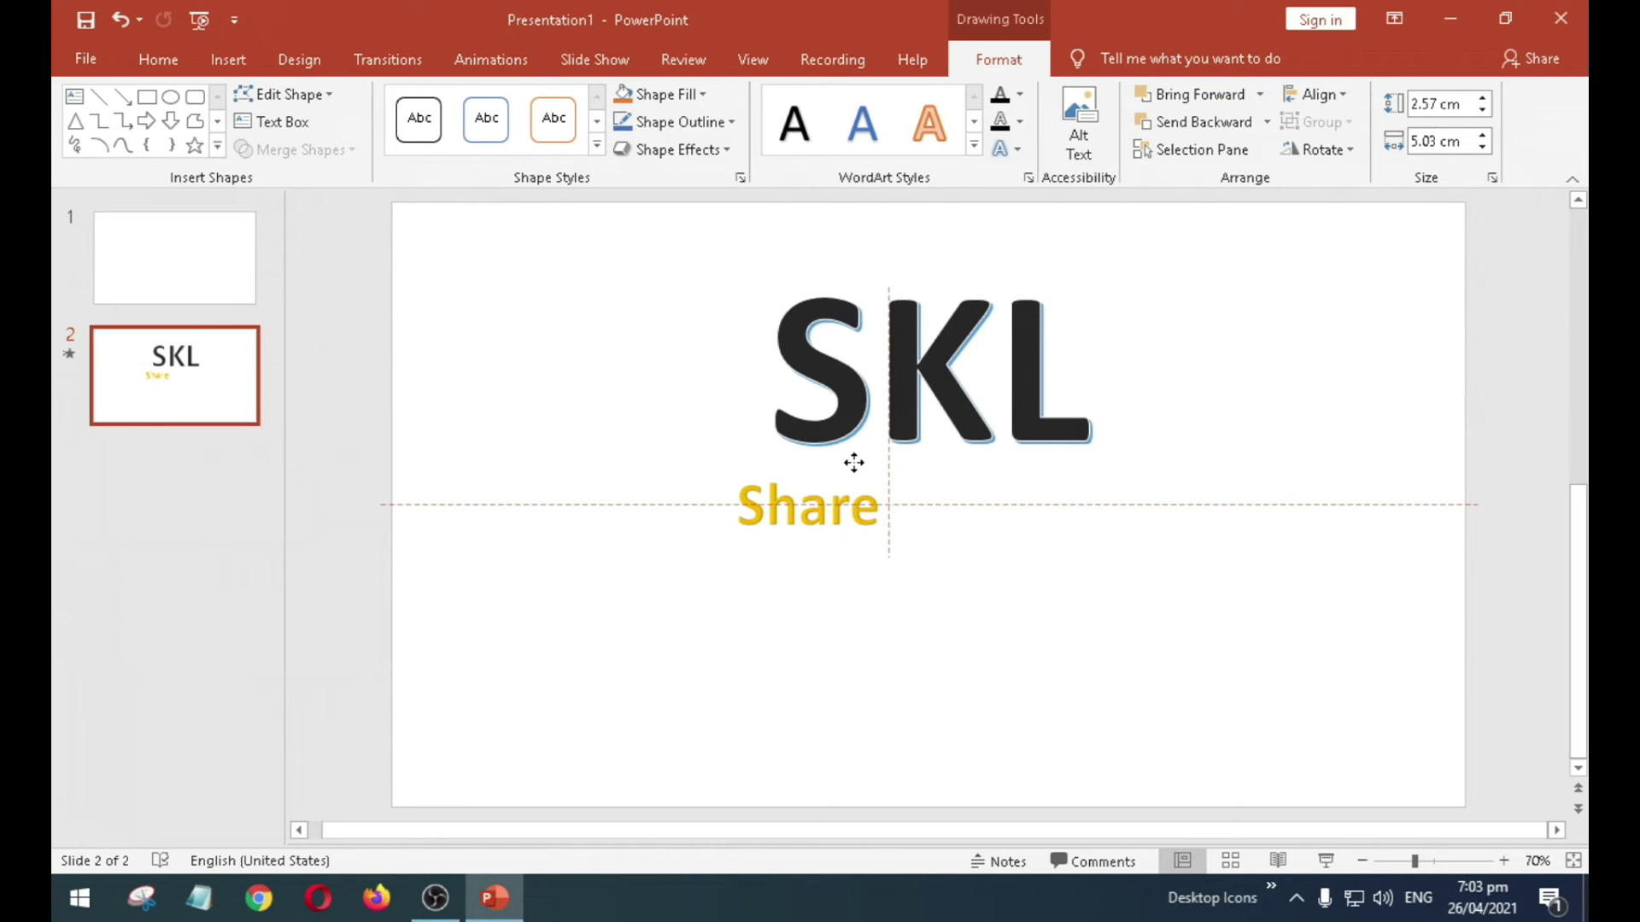
- Settle Share beneath SKL, place a copy just to its right, and retype the copy as 'Ko'
left_click_drag(855, 463, 858, 474)
left_click_drag(858, 474, 1012, 482)
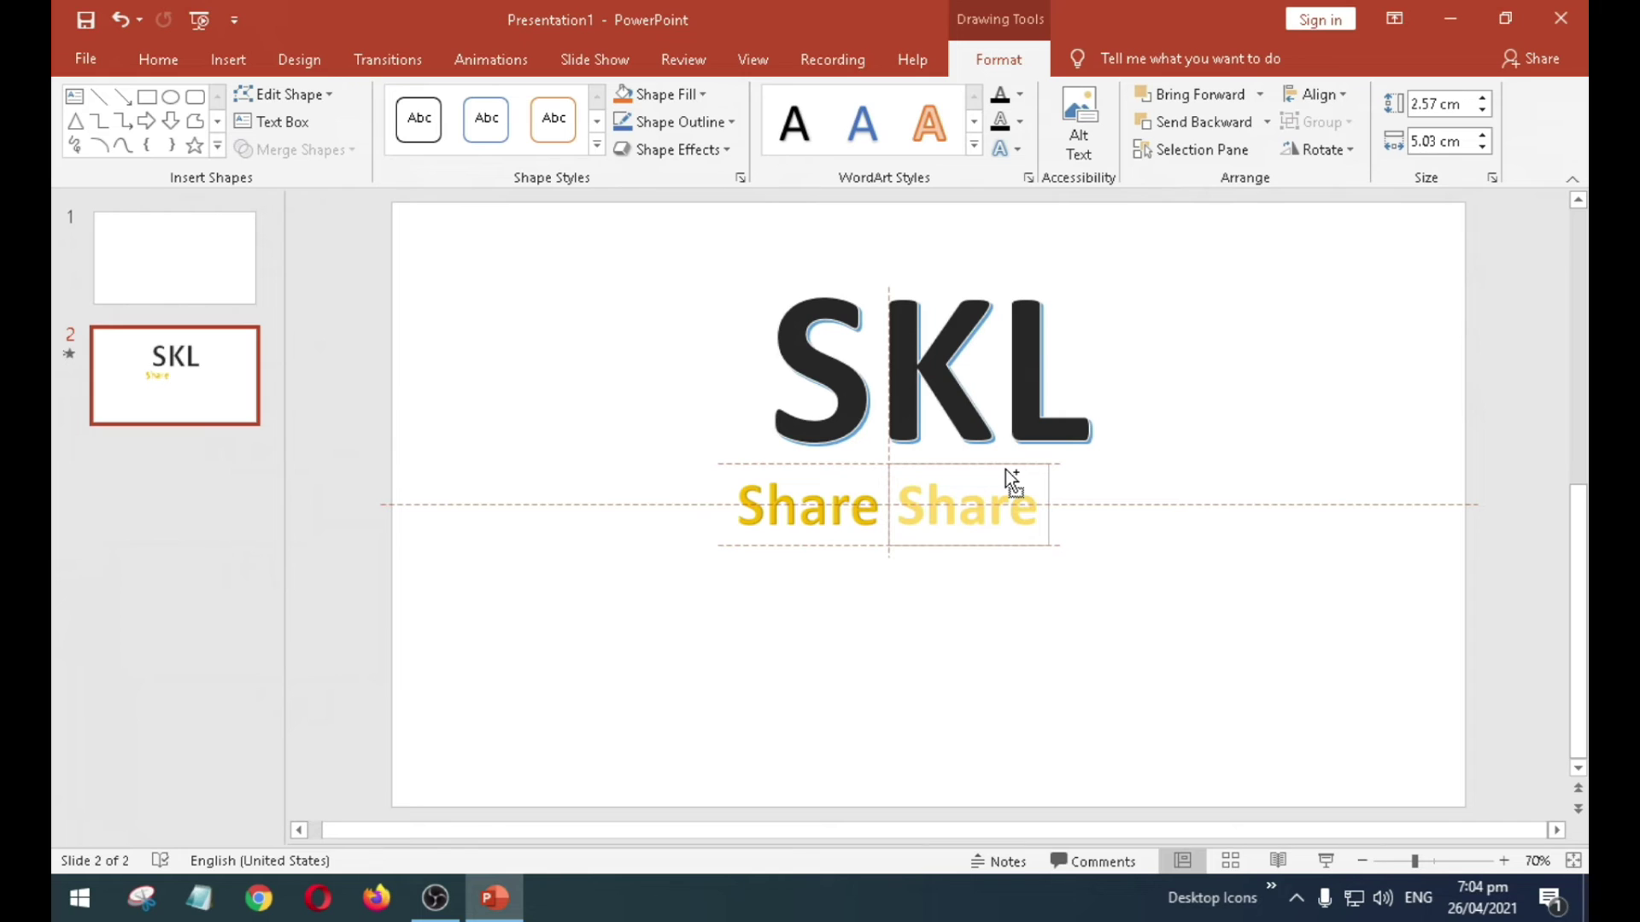
left_click_drag(1012, 482, 1012, 483)
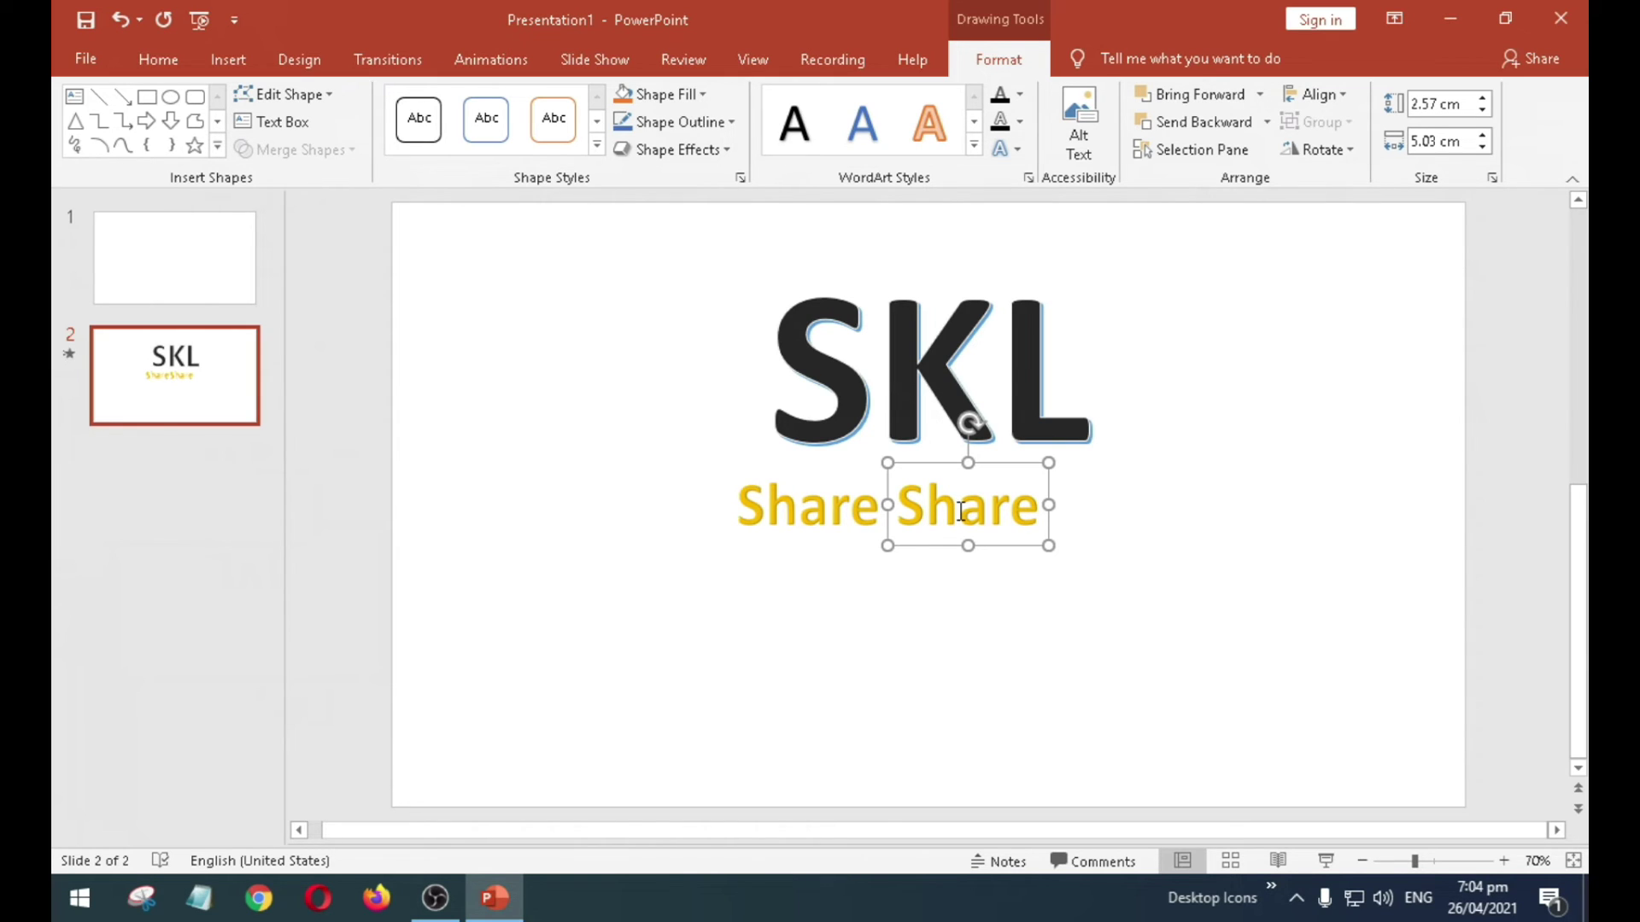
right_click(952, 513)
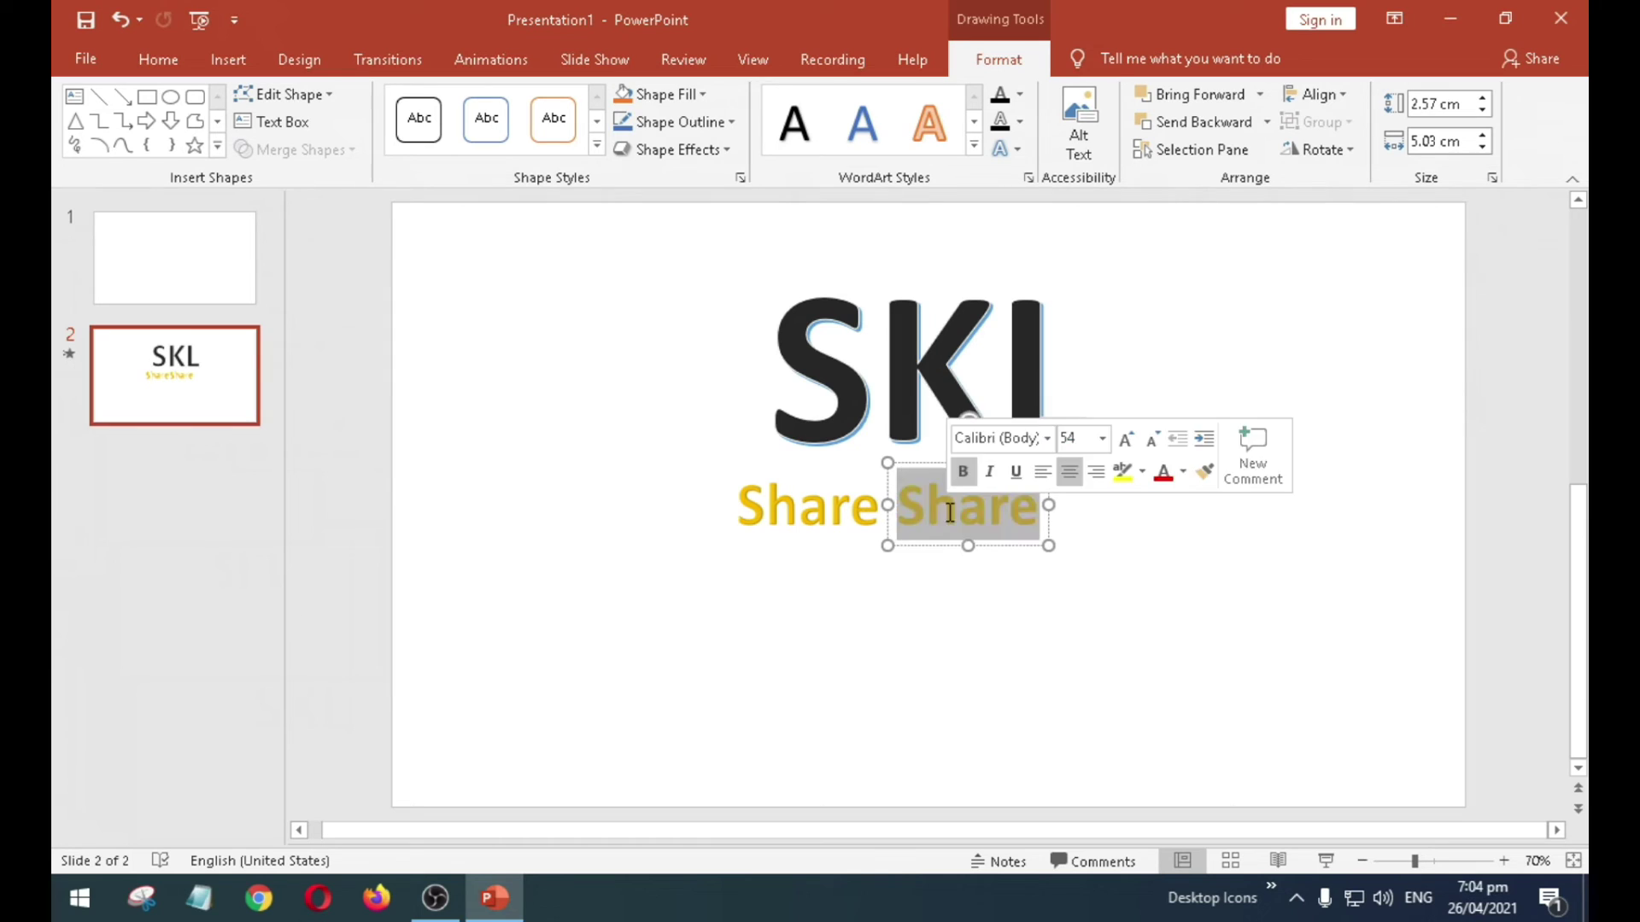
double_click(950, 512)
type("Ko")
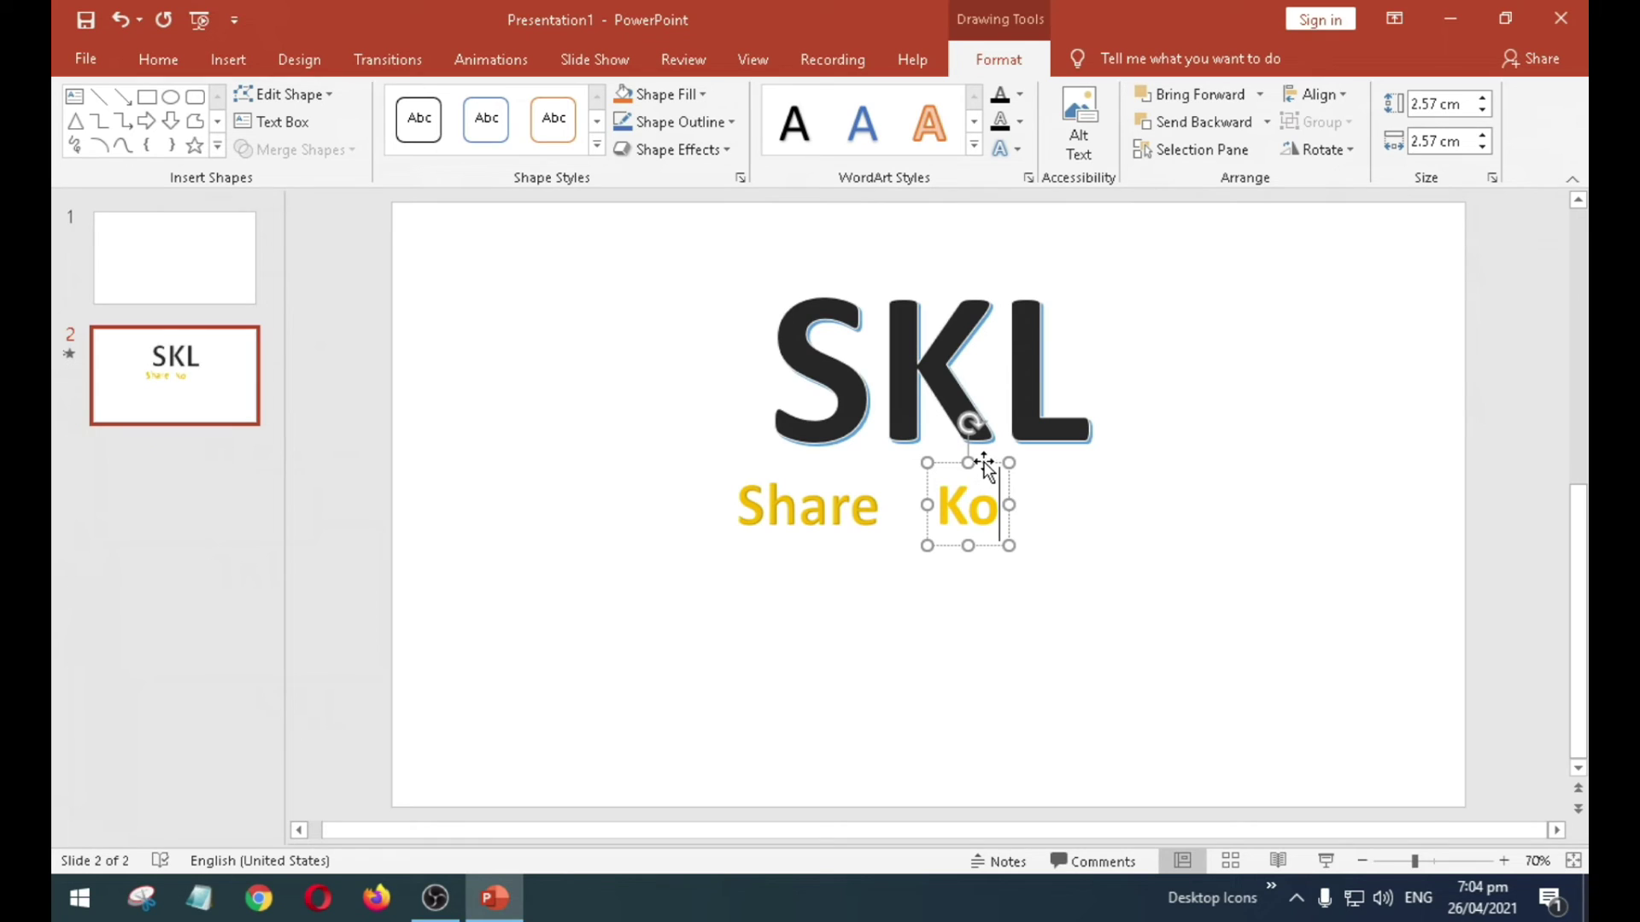
- Tuck Ko beside Share, then copy it into a third word 'Lang' placed just right of Ko
left_click_drag(987, 462, 963, 464)
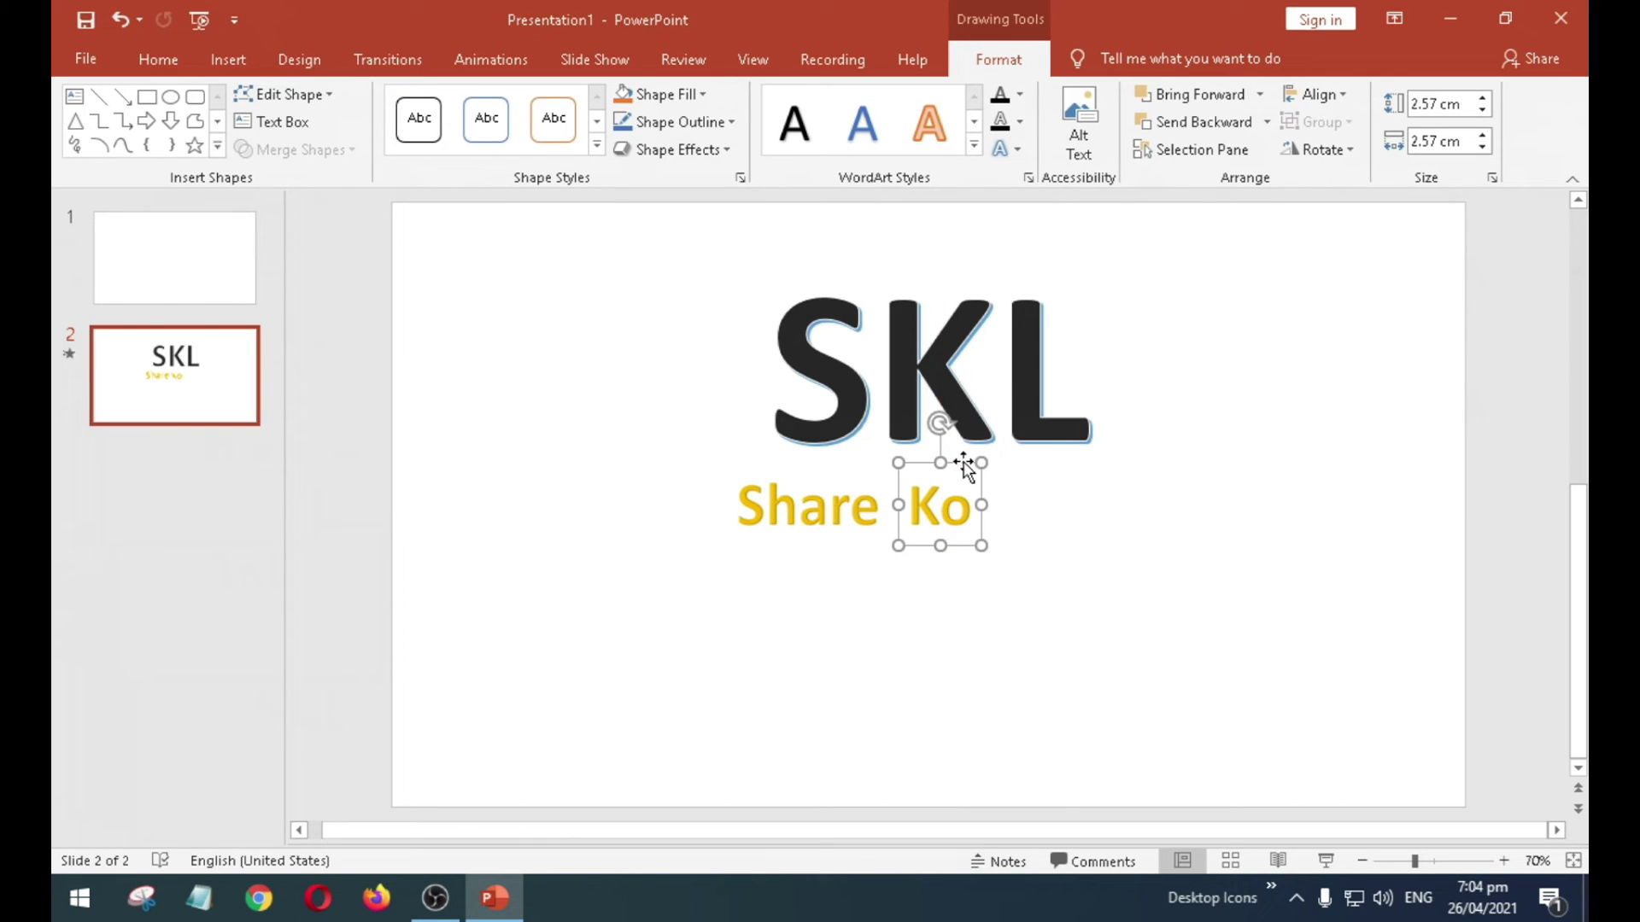
key("Left")
key("Left")
key("Left")
key("Left")
key("Left")
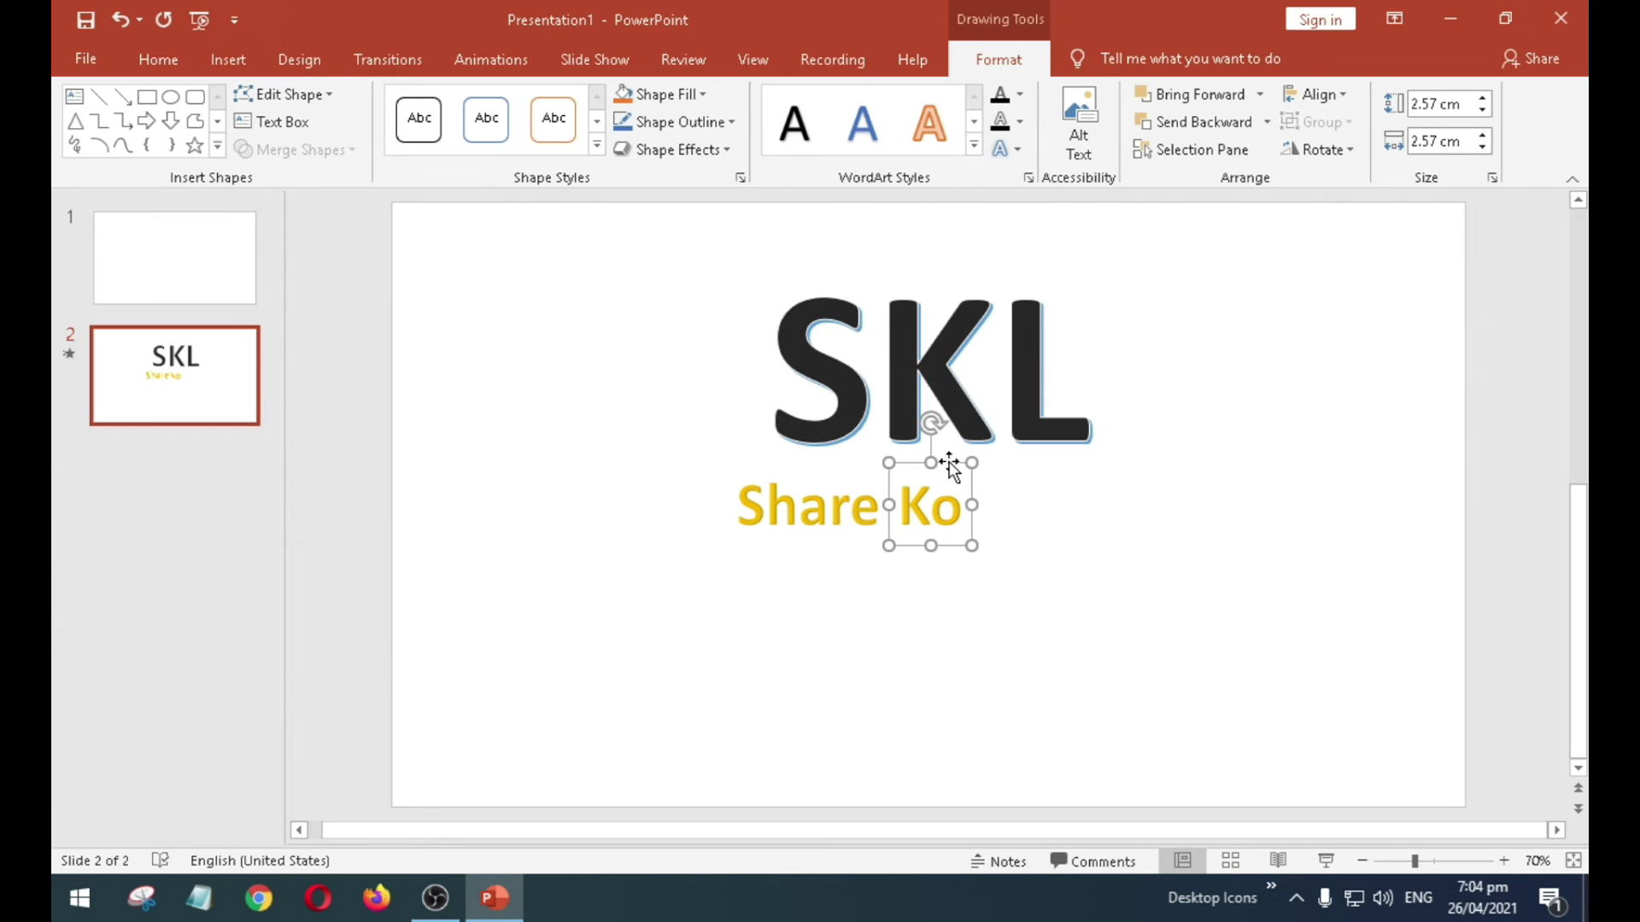
left_click_drag(950, 465, 1053, 459)
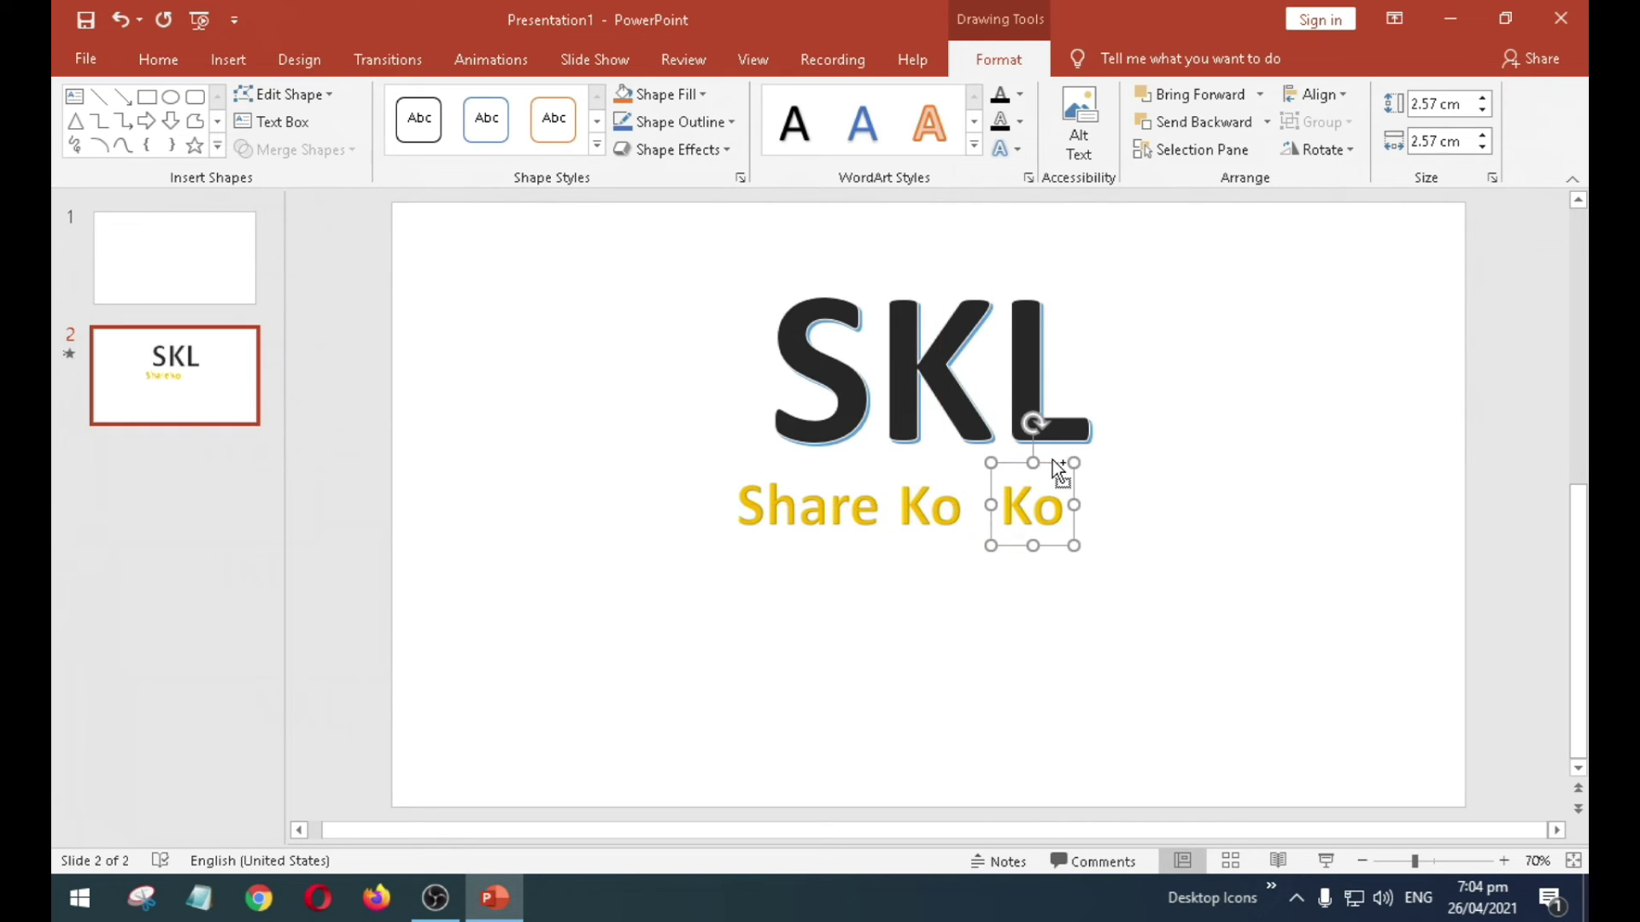
double_click(1074, 524)
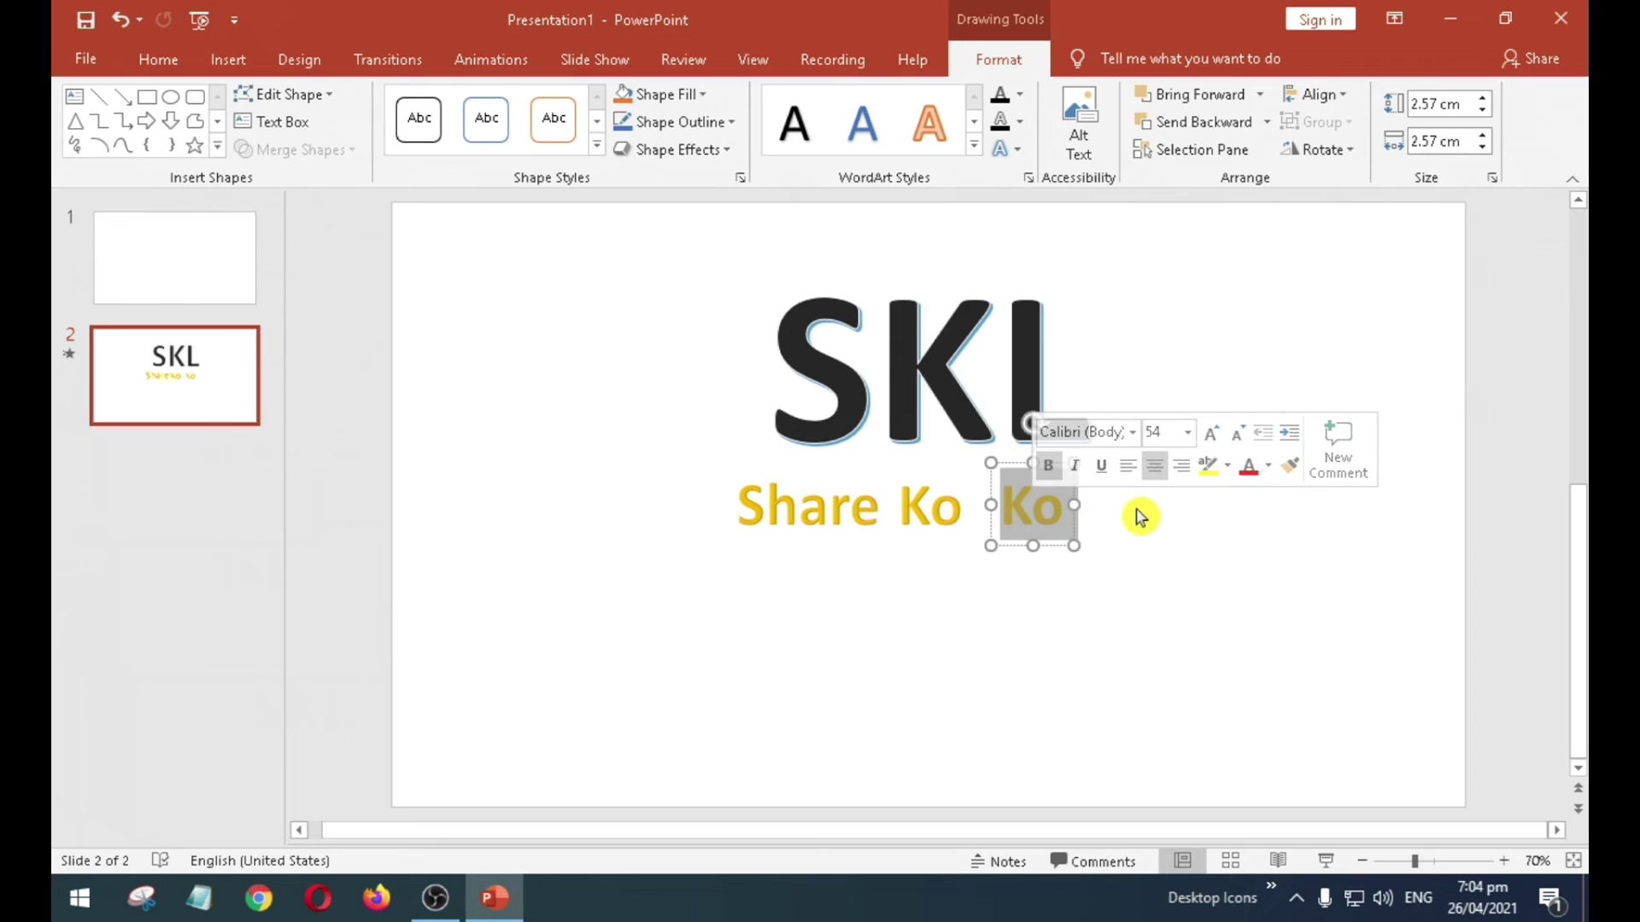
type("Lang")
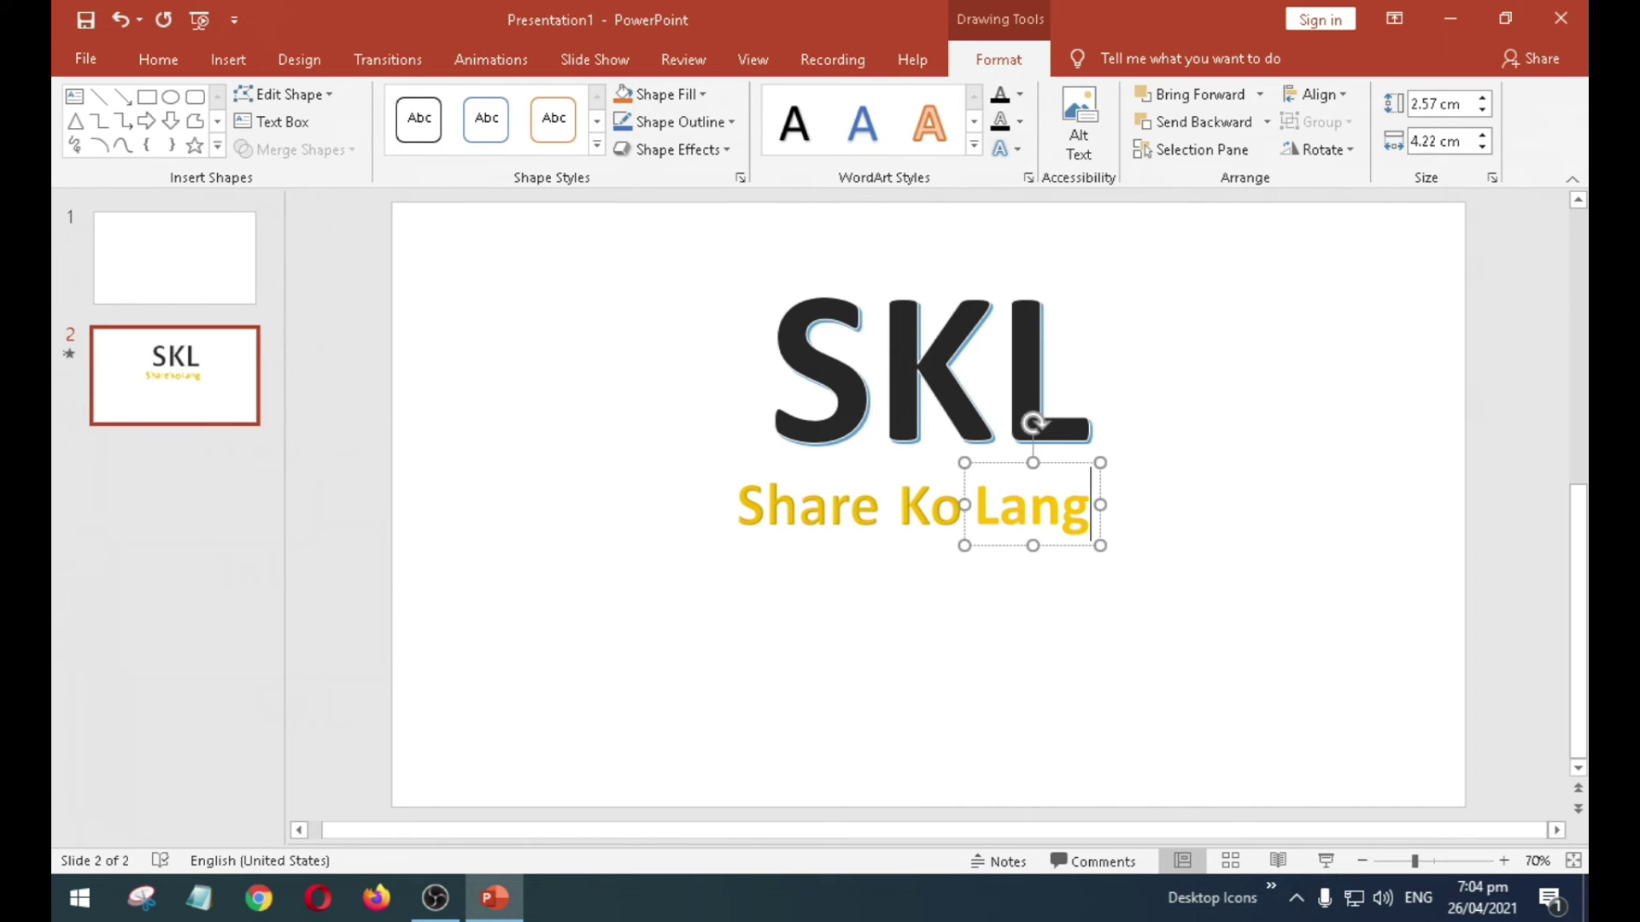
left_click_drag(1073, 463, 1080, 464)
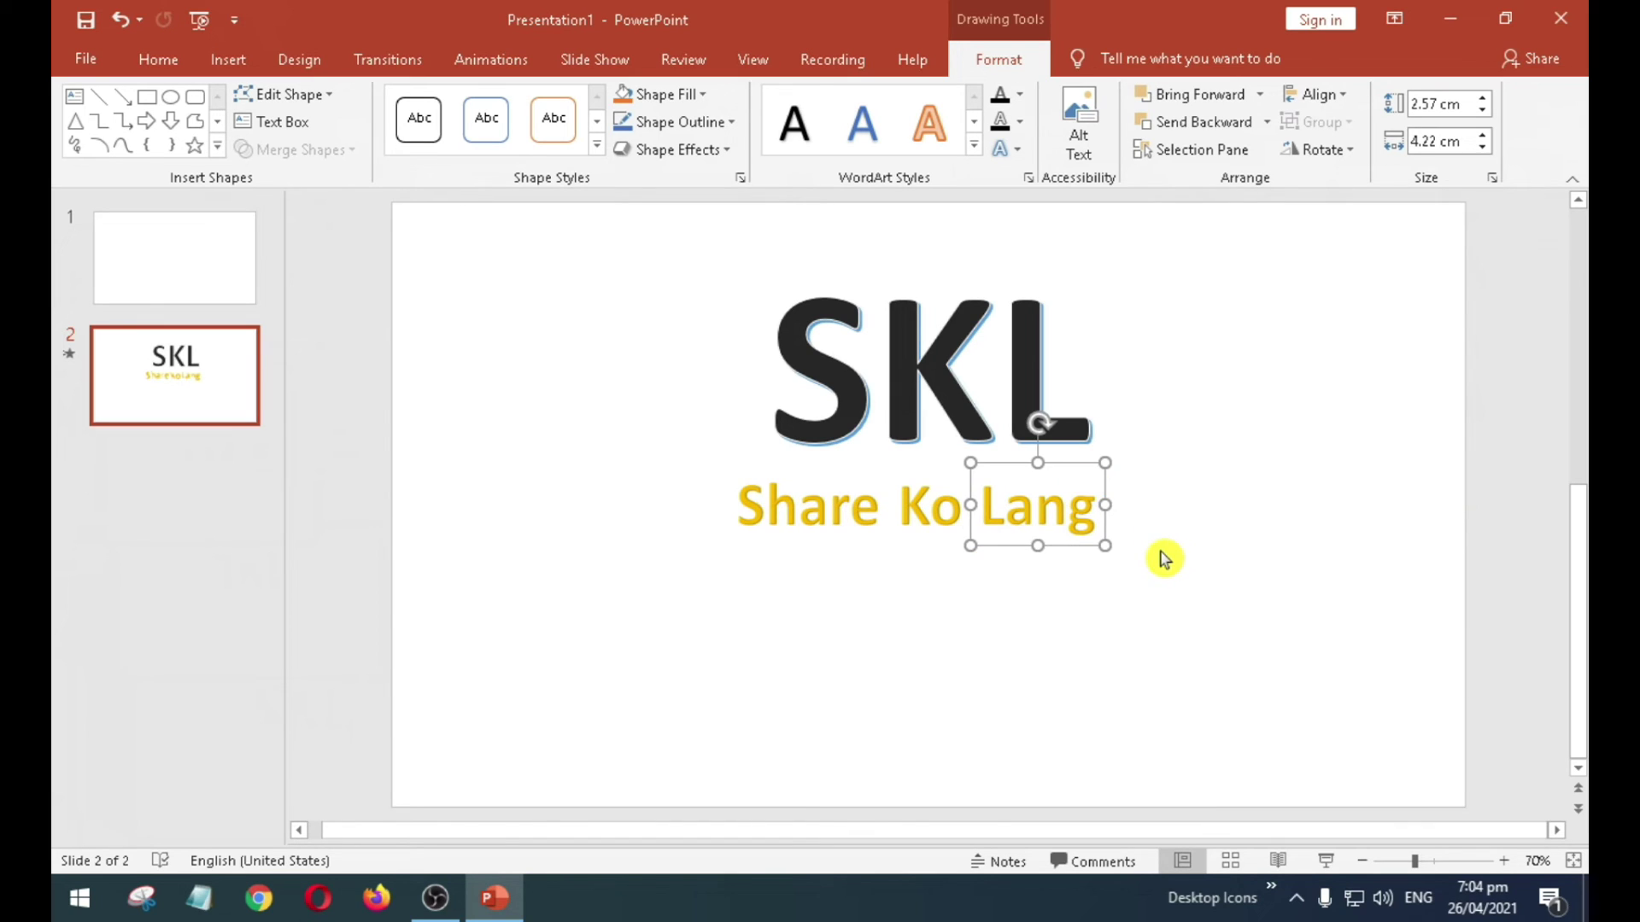
left_click(817, 509)
left_click(837, 465)
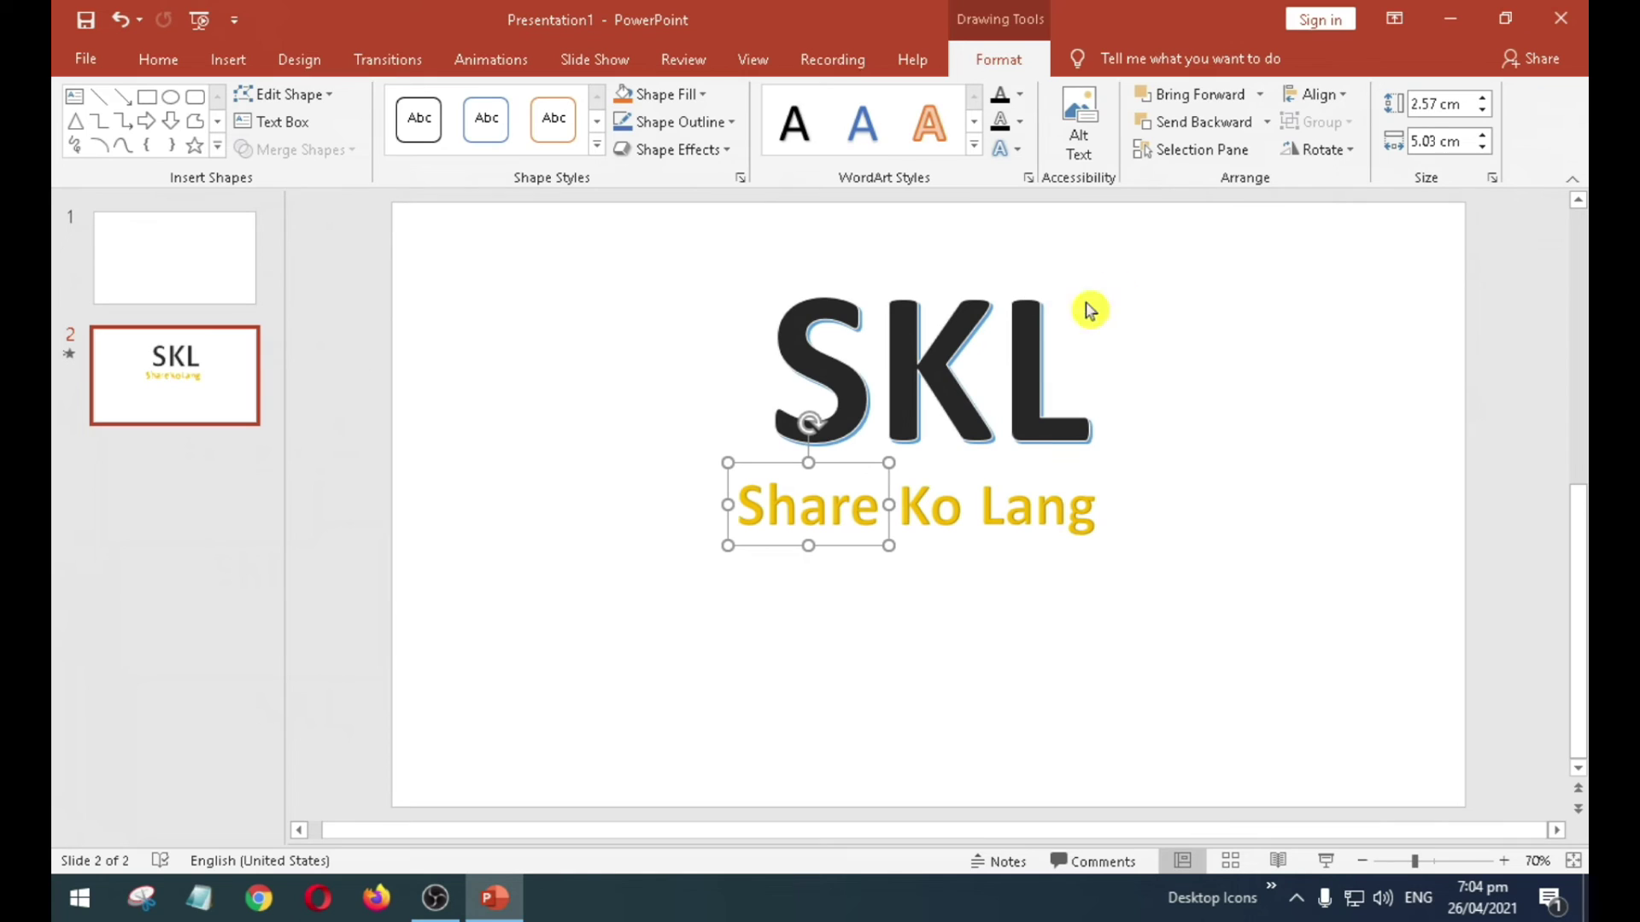
- Give the Share word a Wipe entrance animation with the From Left direction
left_click(501, 65)
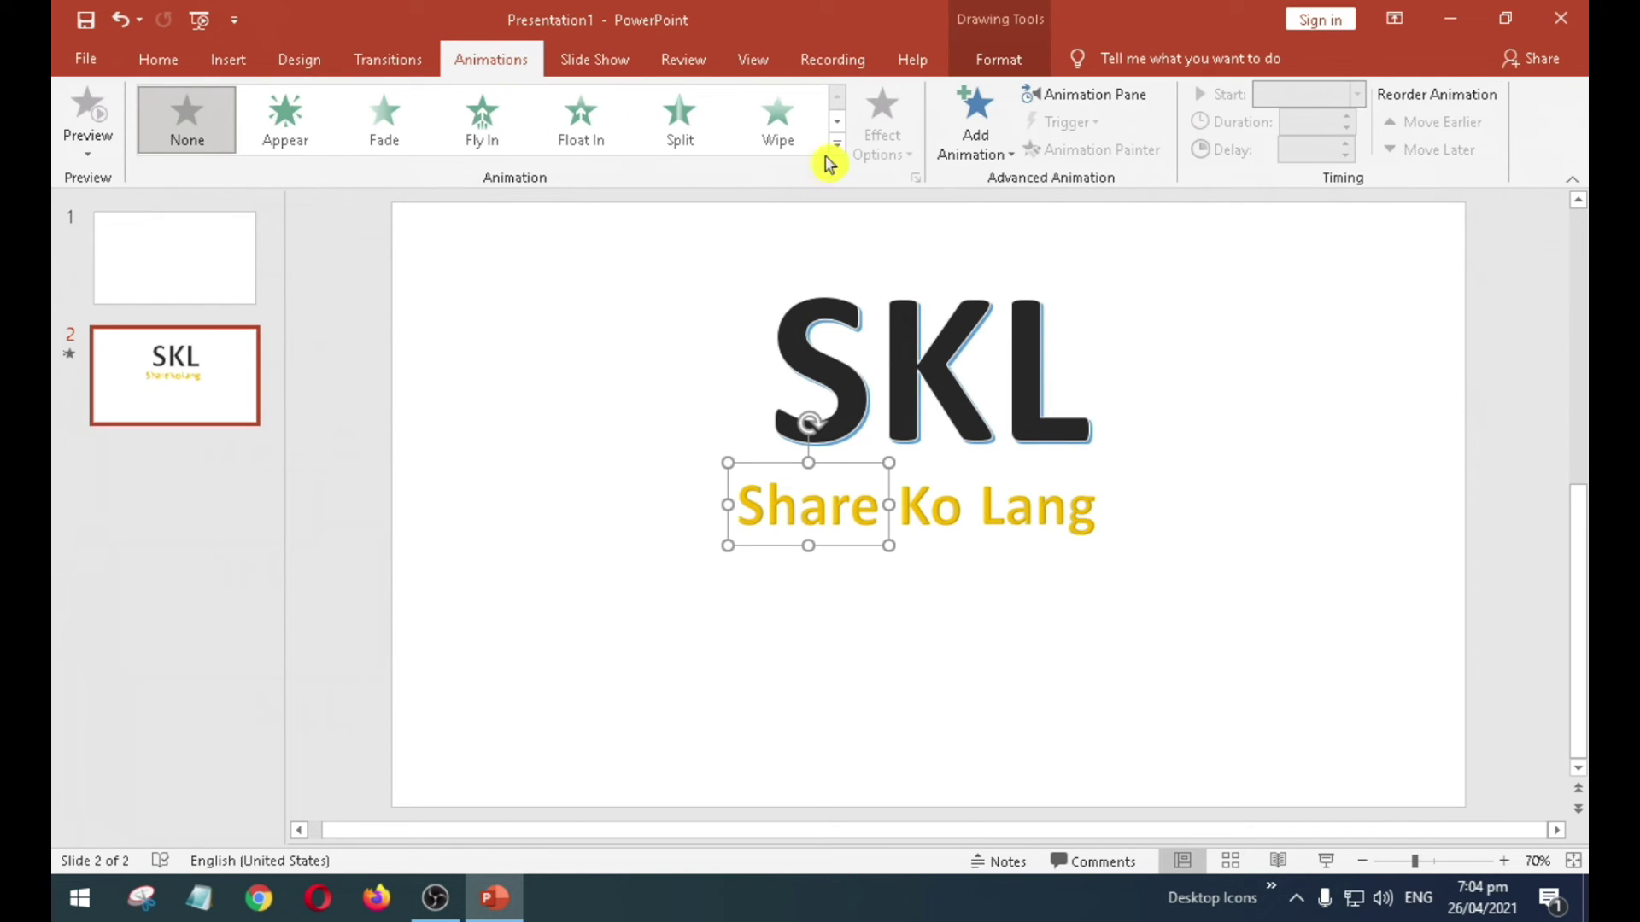
left_click(1013, 162)
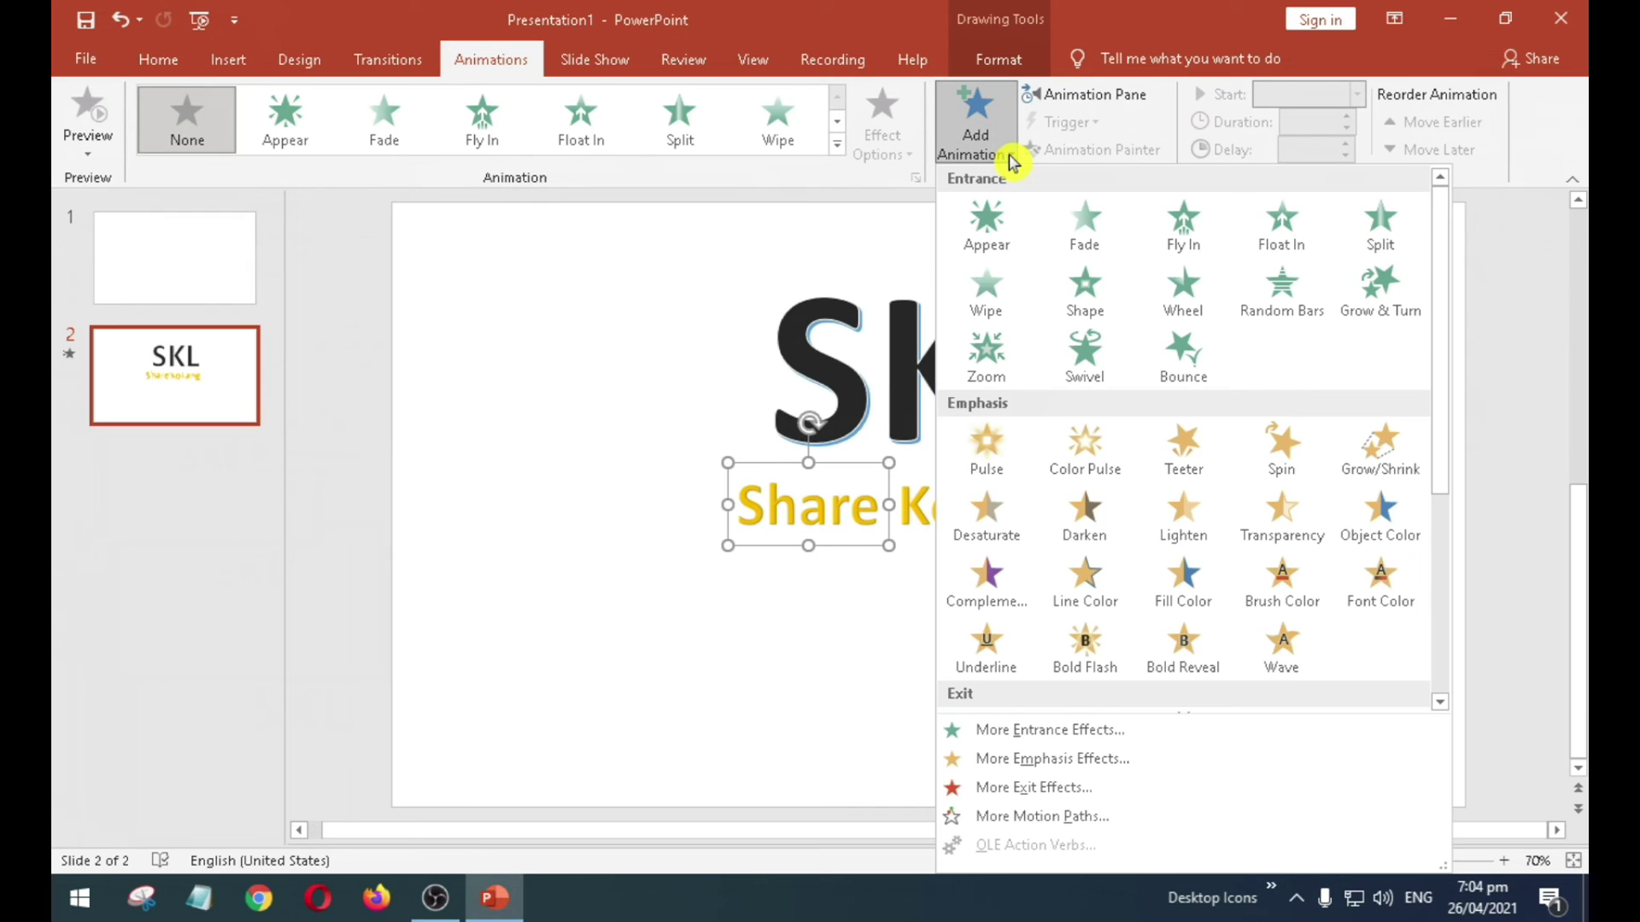
left_click(996, 292)
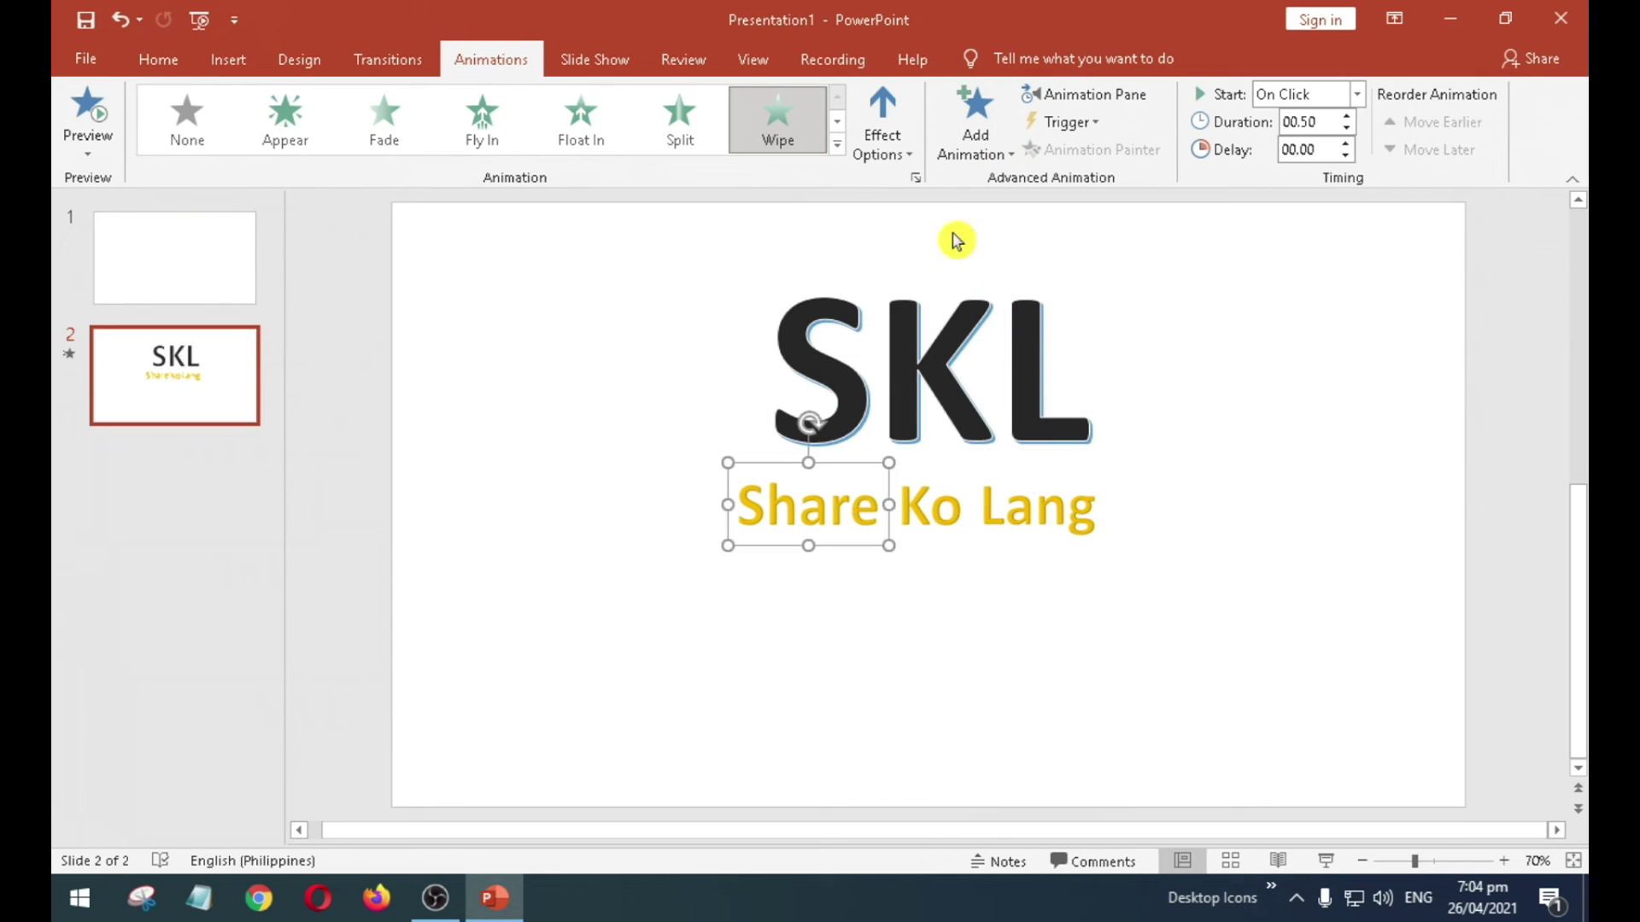
left_click(911, 158)
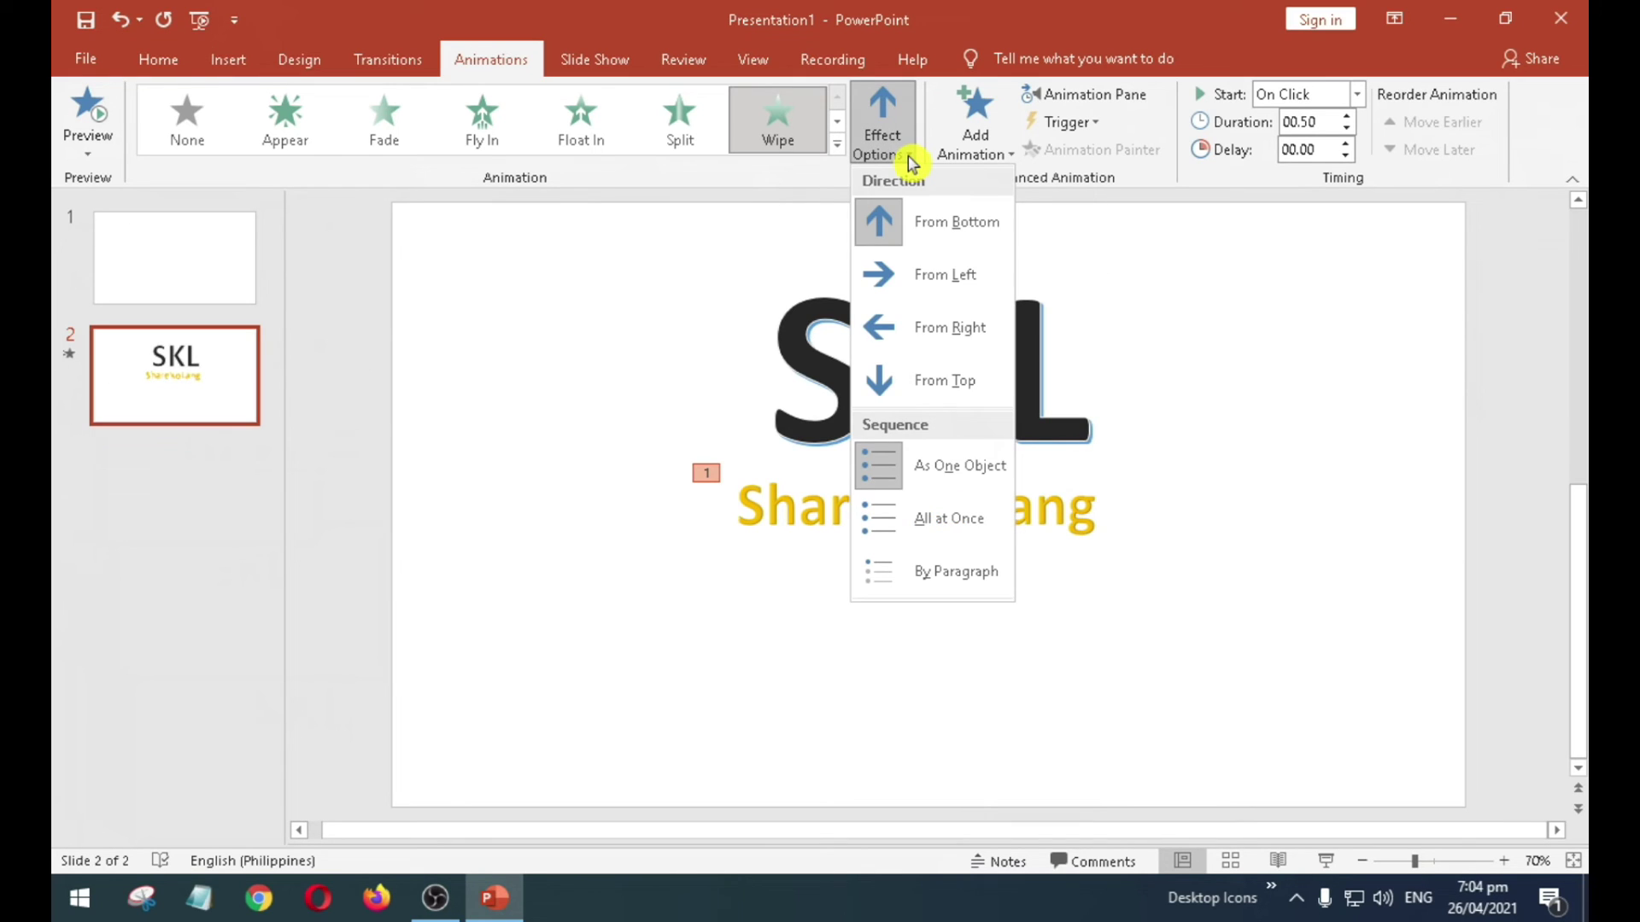
left_click(931, 278)
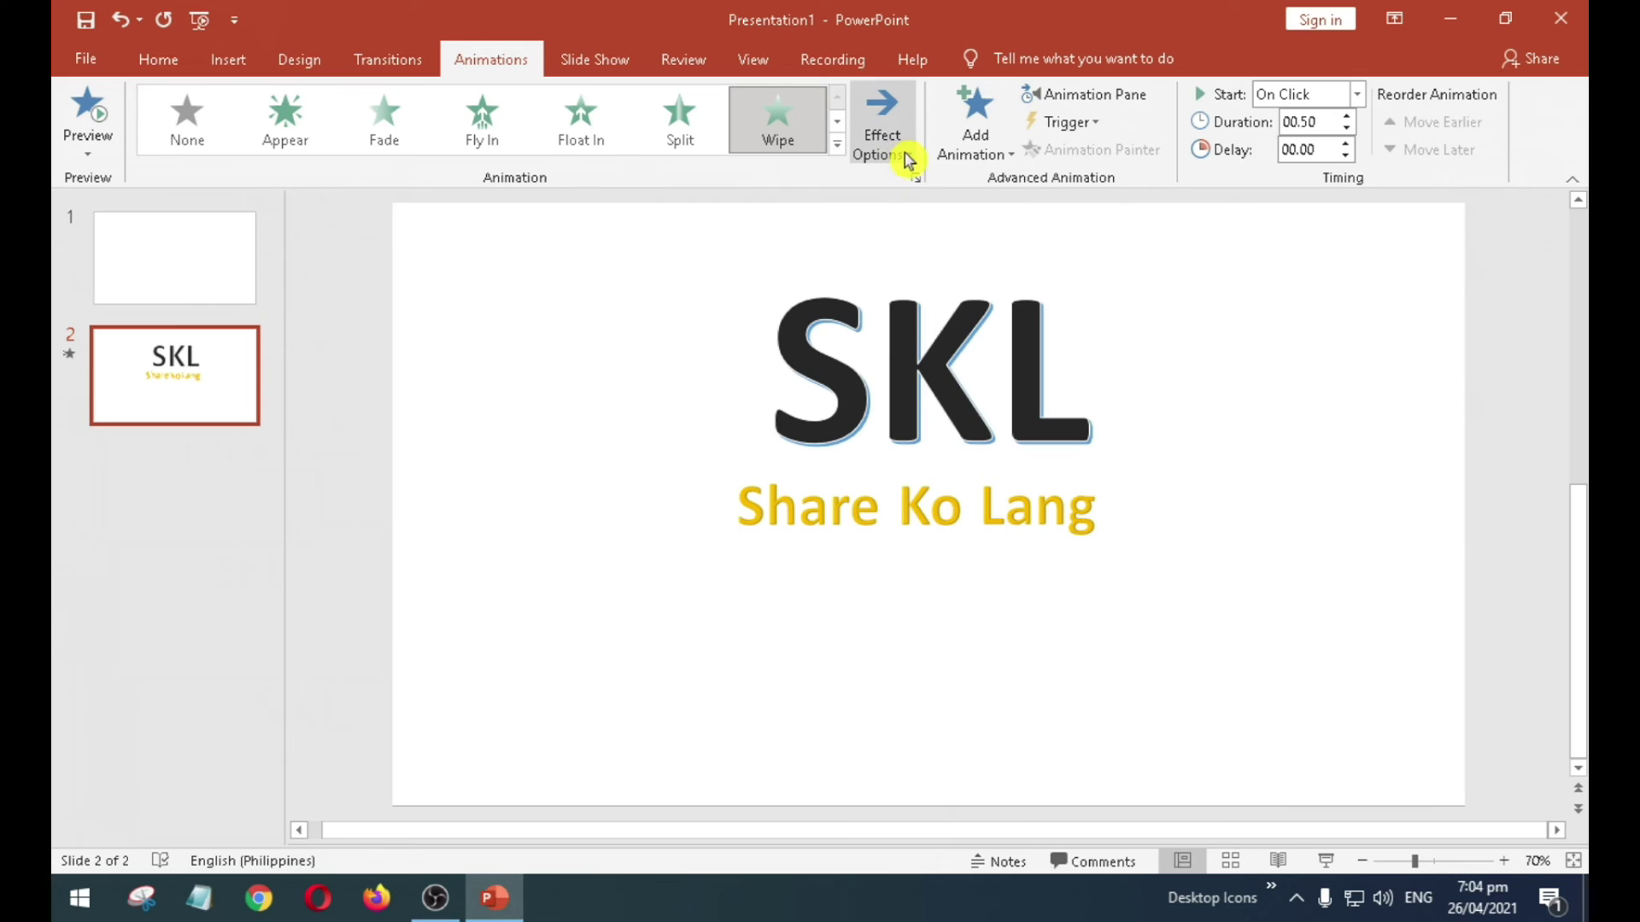
left_click(1012, 157)
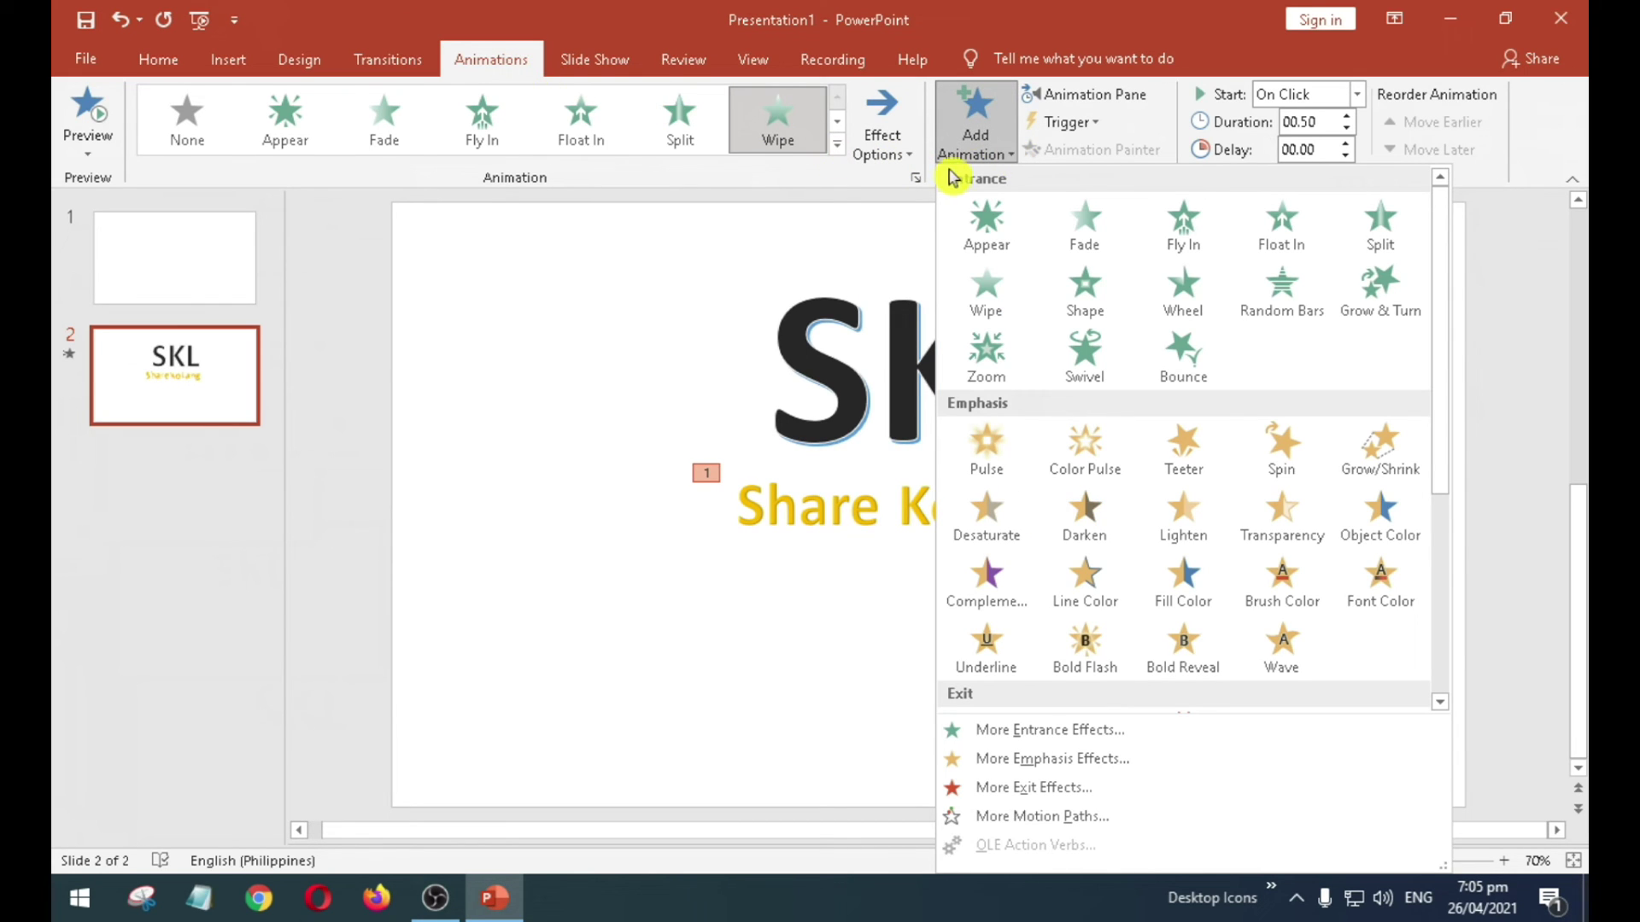
left_click(997, 302)
left_click(912, 167)
left_click(910, 155)
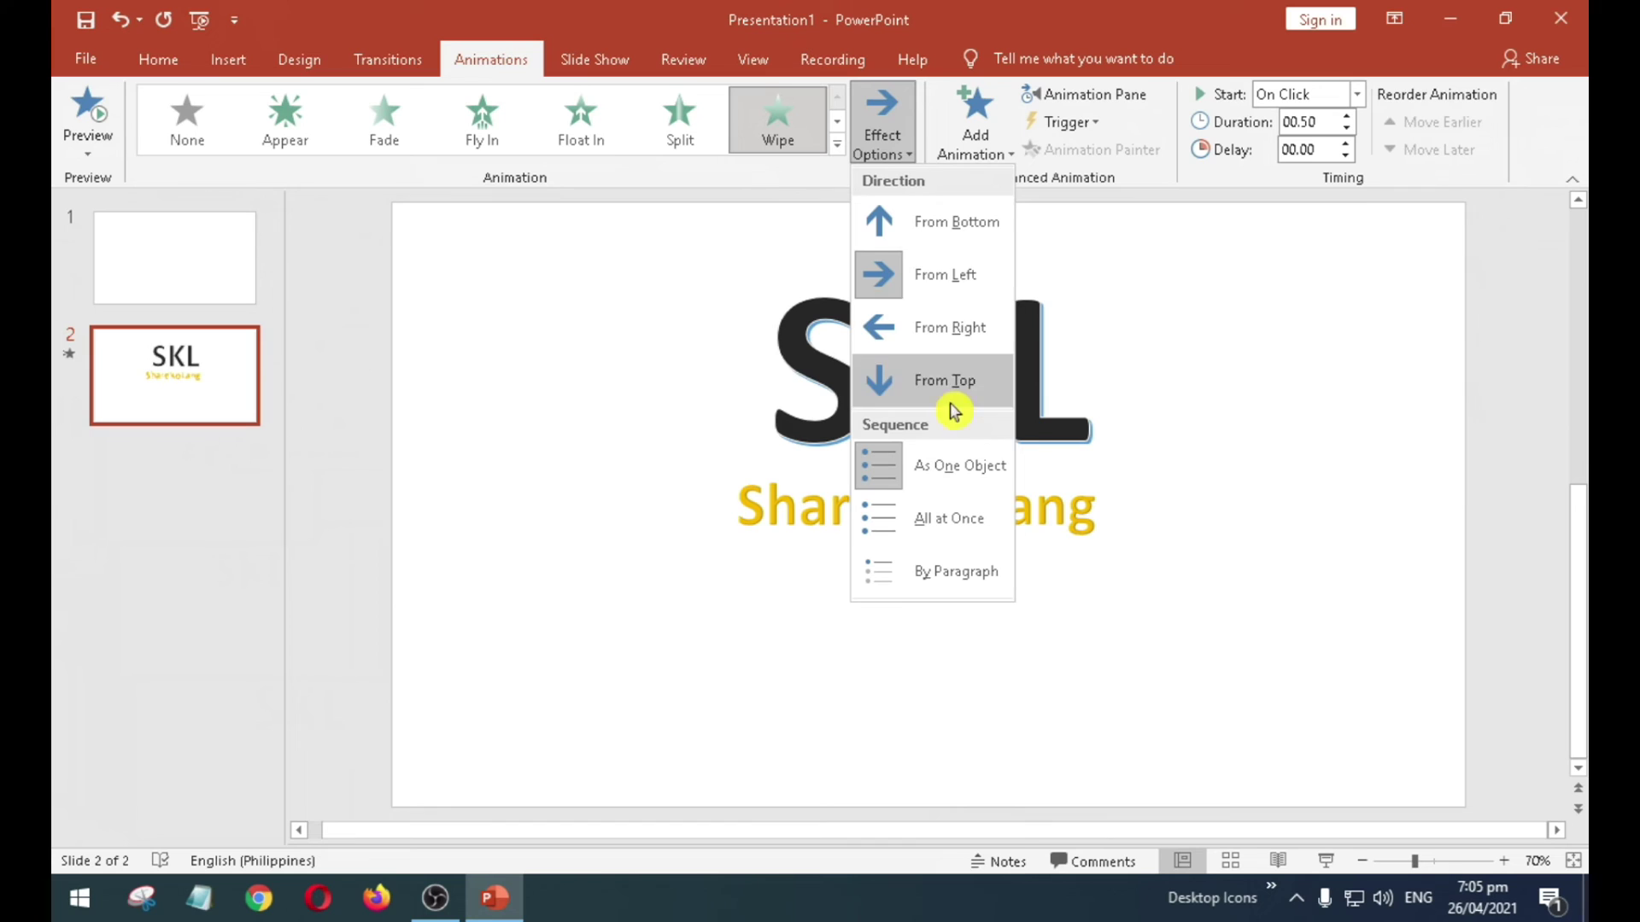
left_click(954, 274)
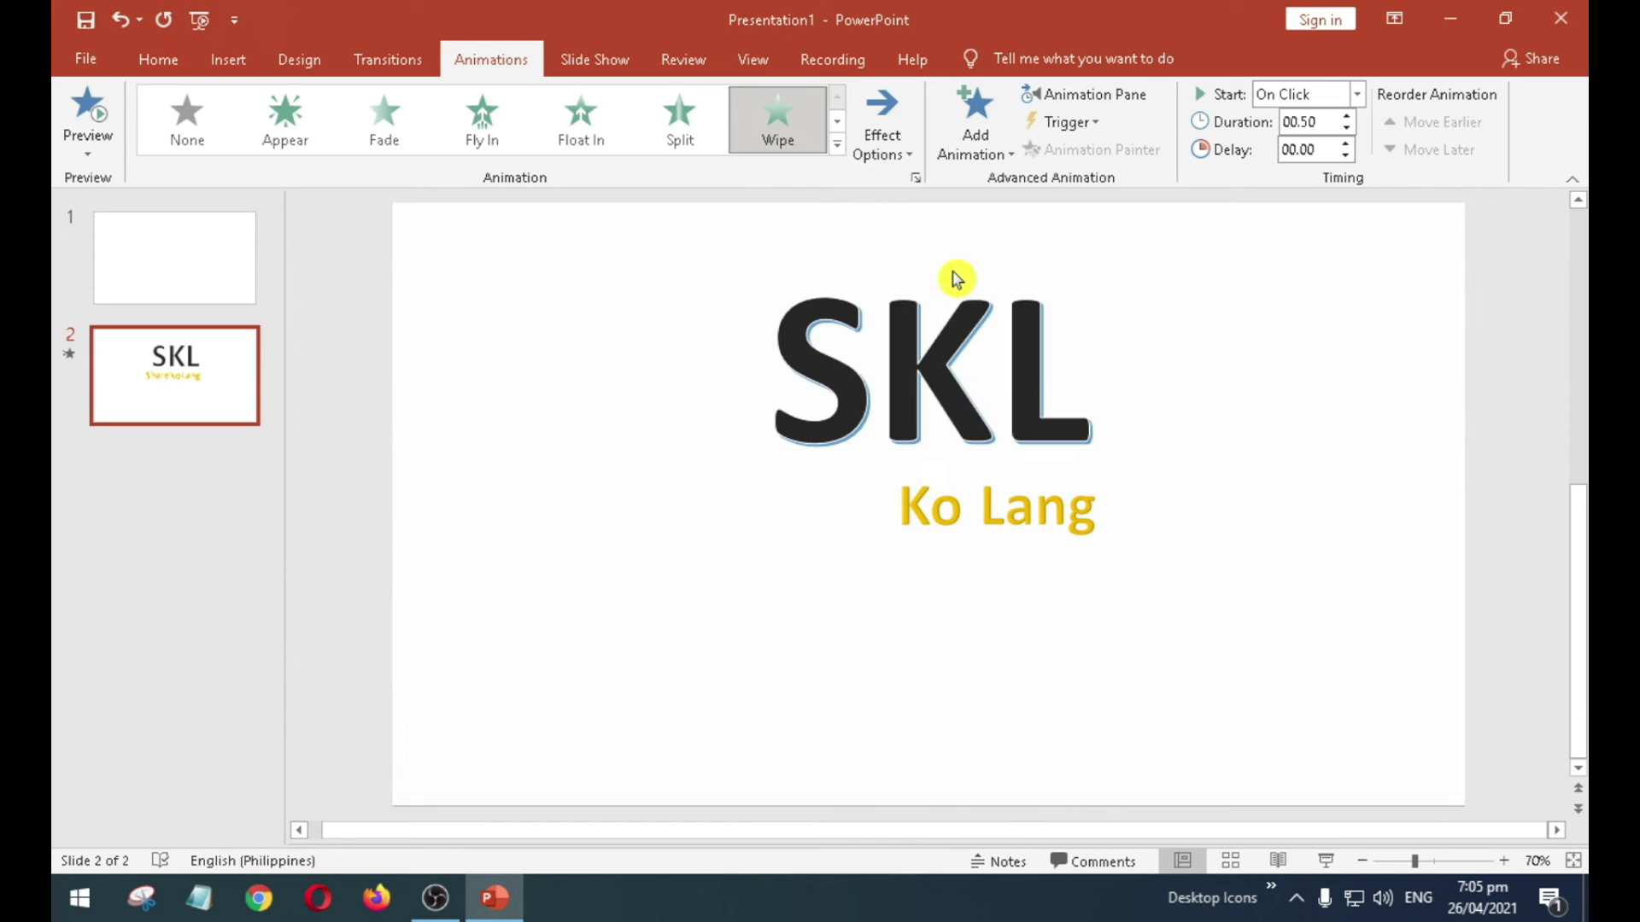
left_click(926, 503)
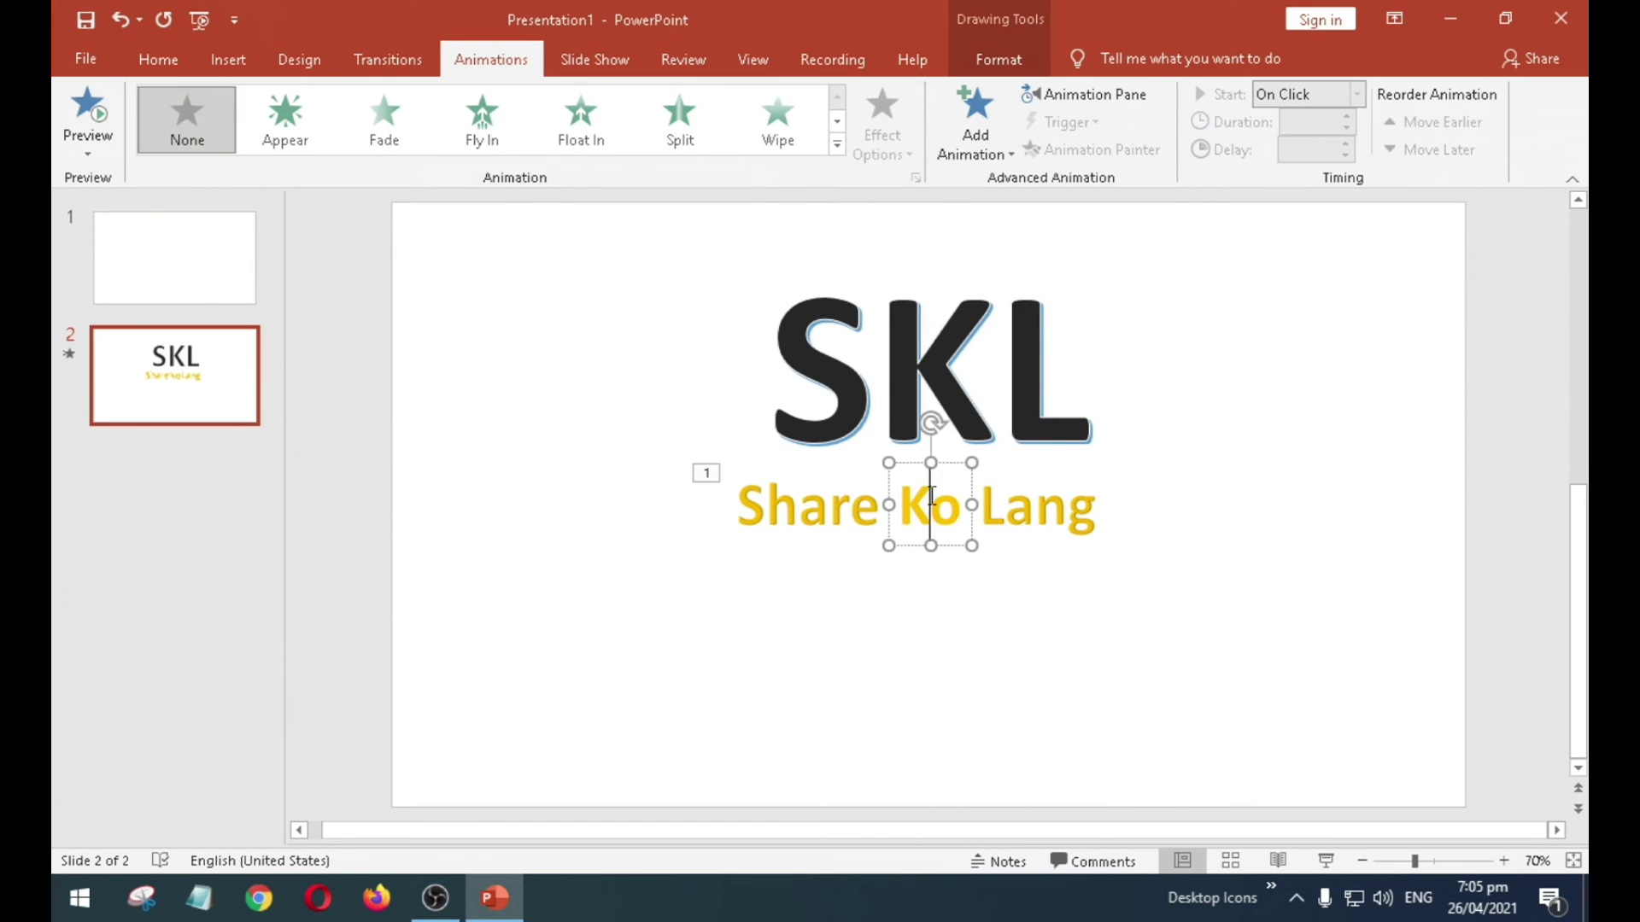
- Give the Ko text box a Wipe entrance from the left
left_click(944, 463)
left_click(1011, 159)
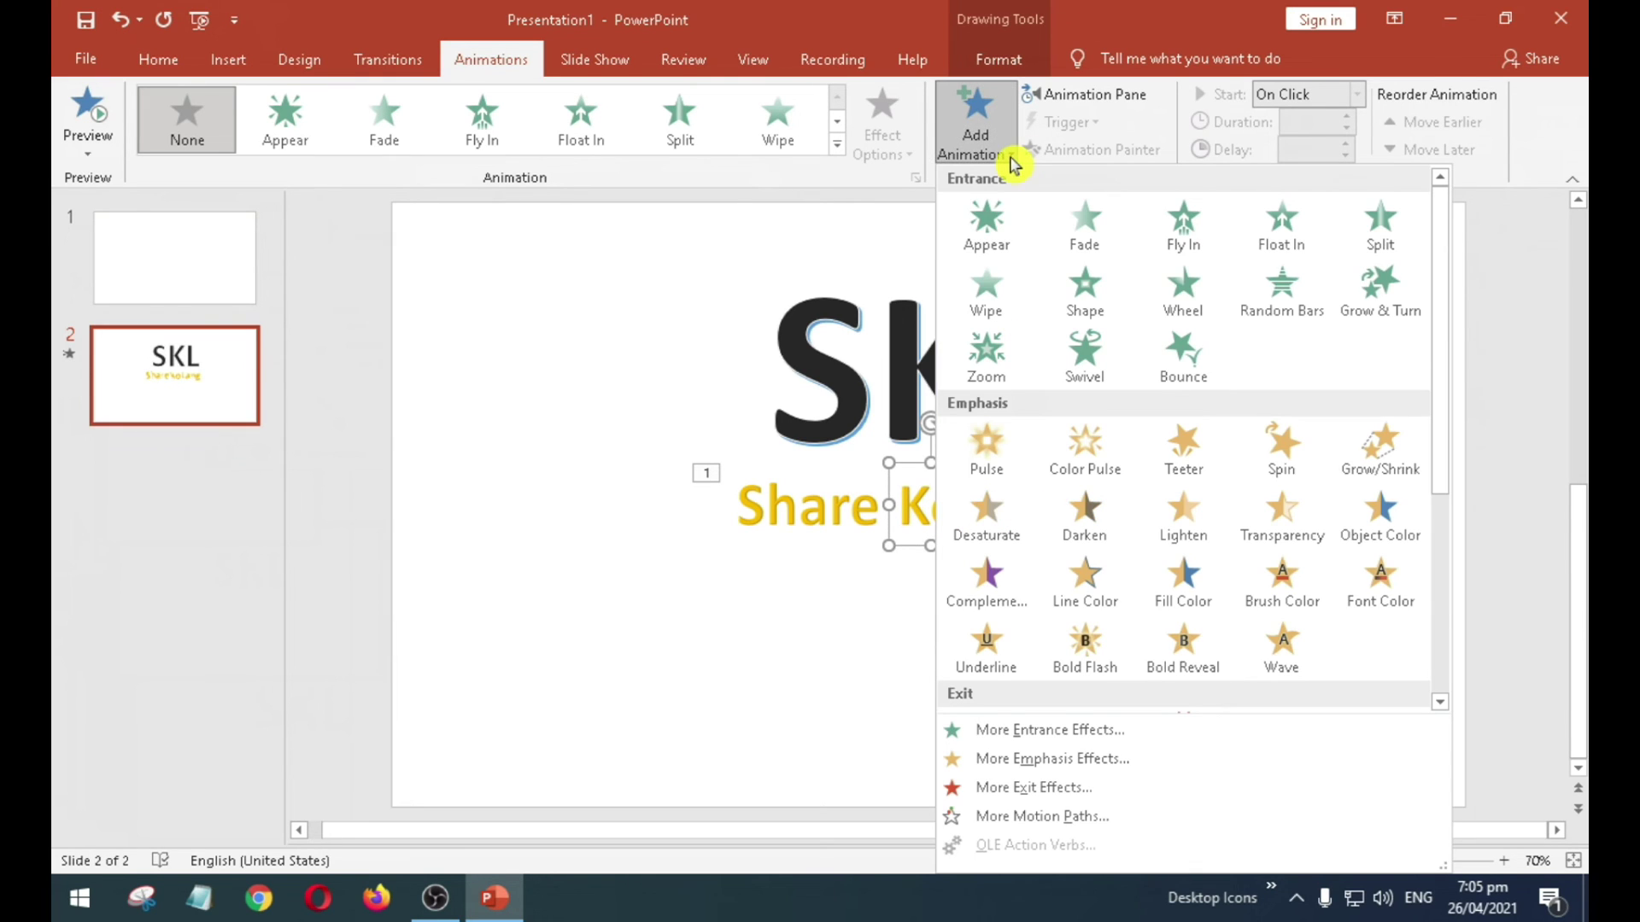
left_click(988, 286)
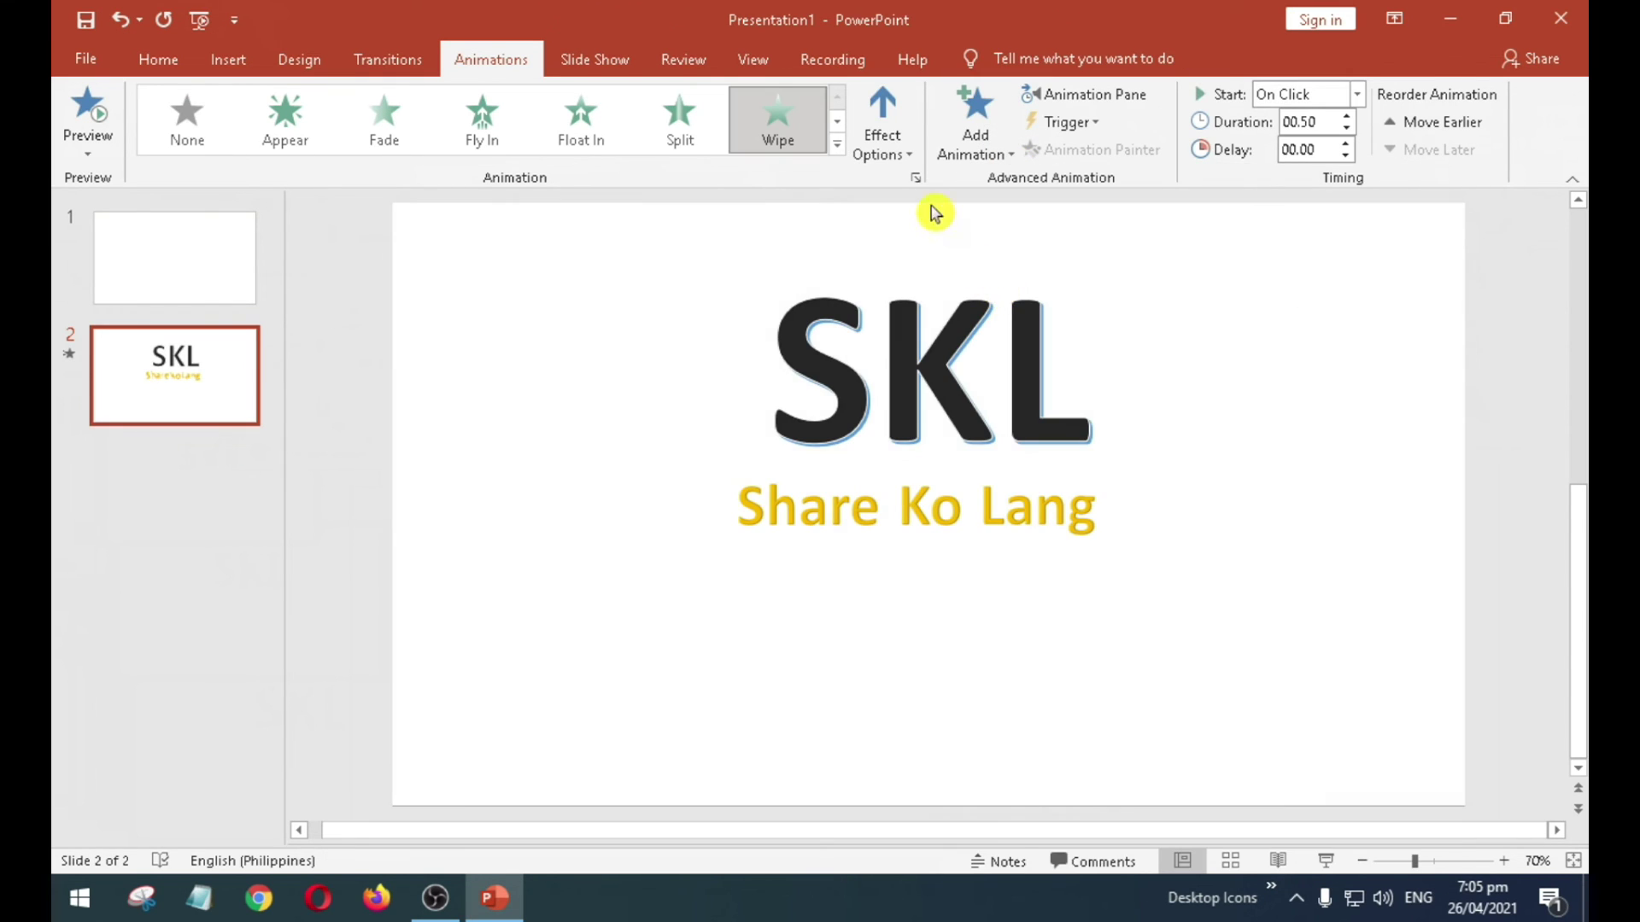
left_click(914, 162)
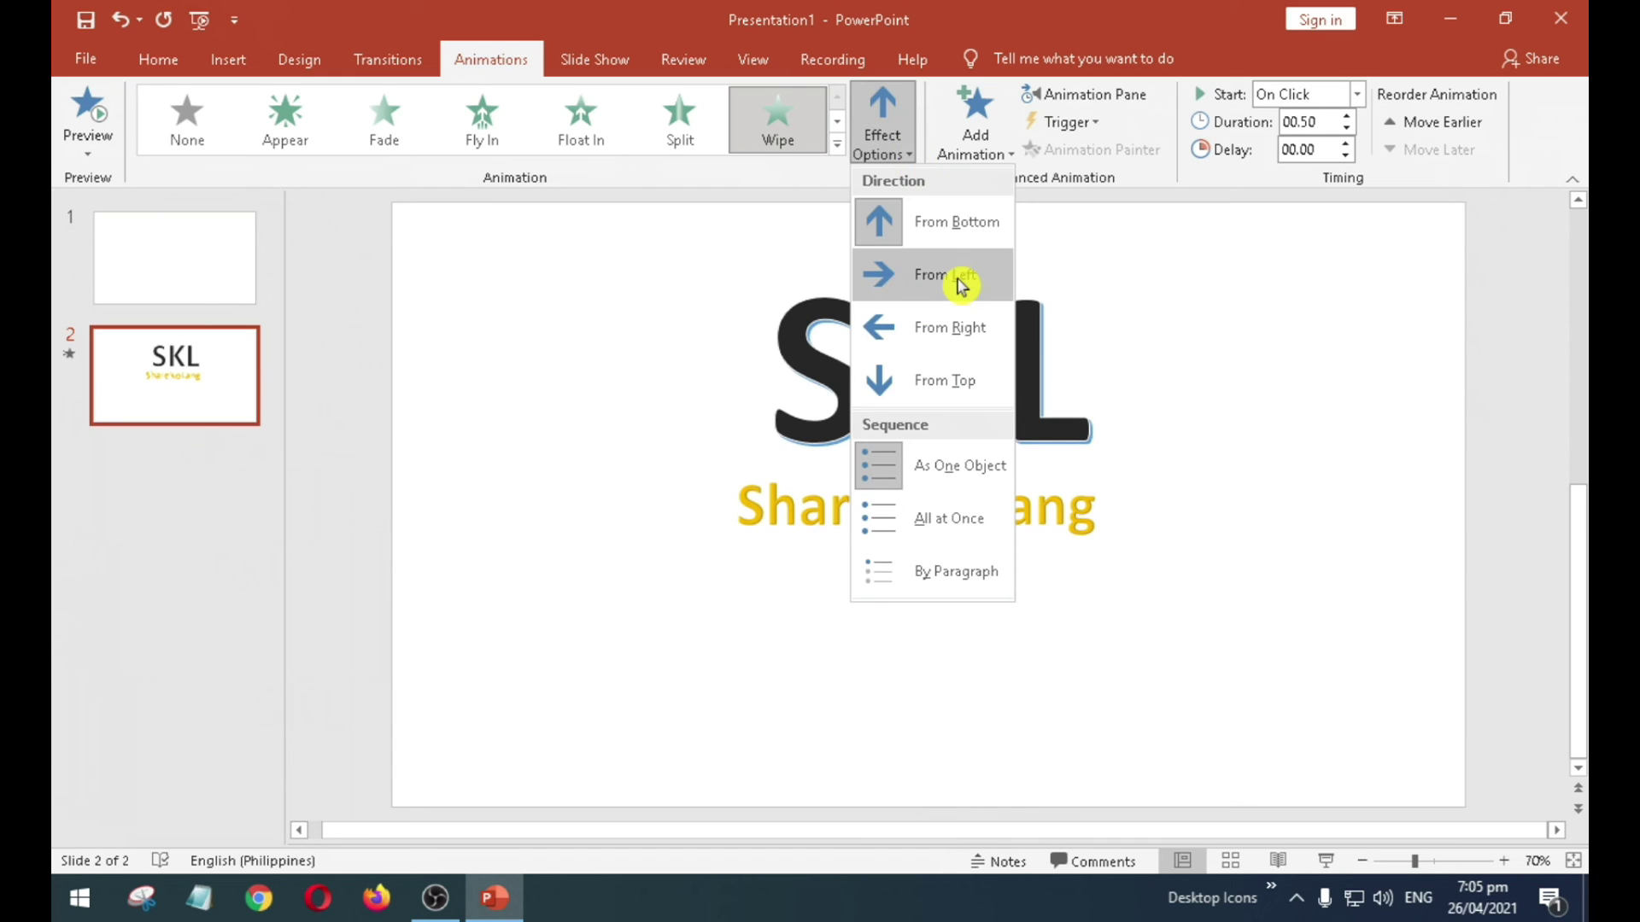
left_click(929, 274)
- Give the Lang text box the same Wipe-from-left entrance
left_click(1021, 510)
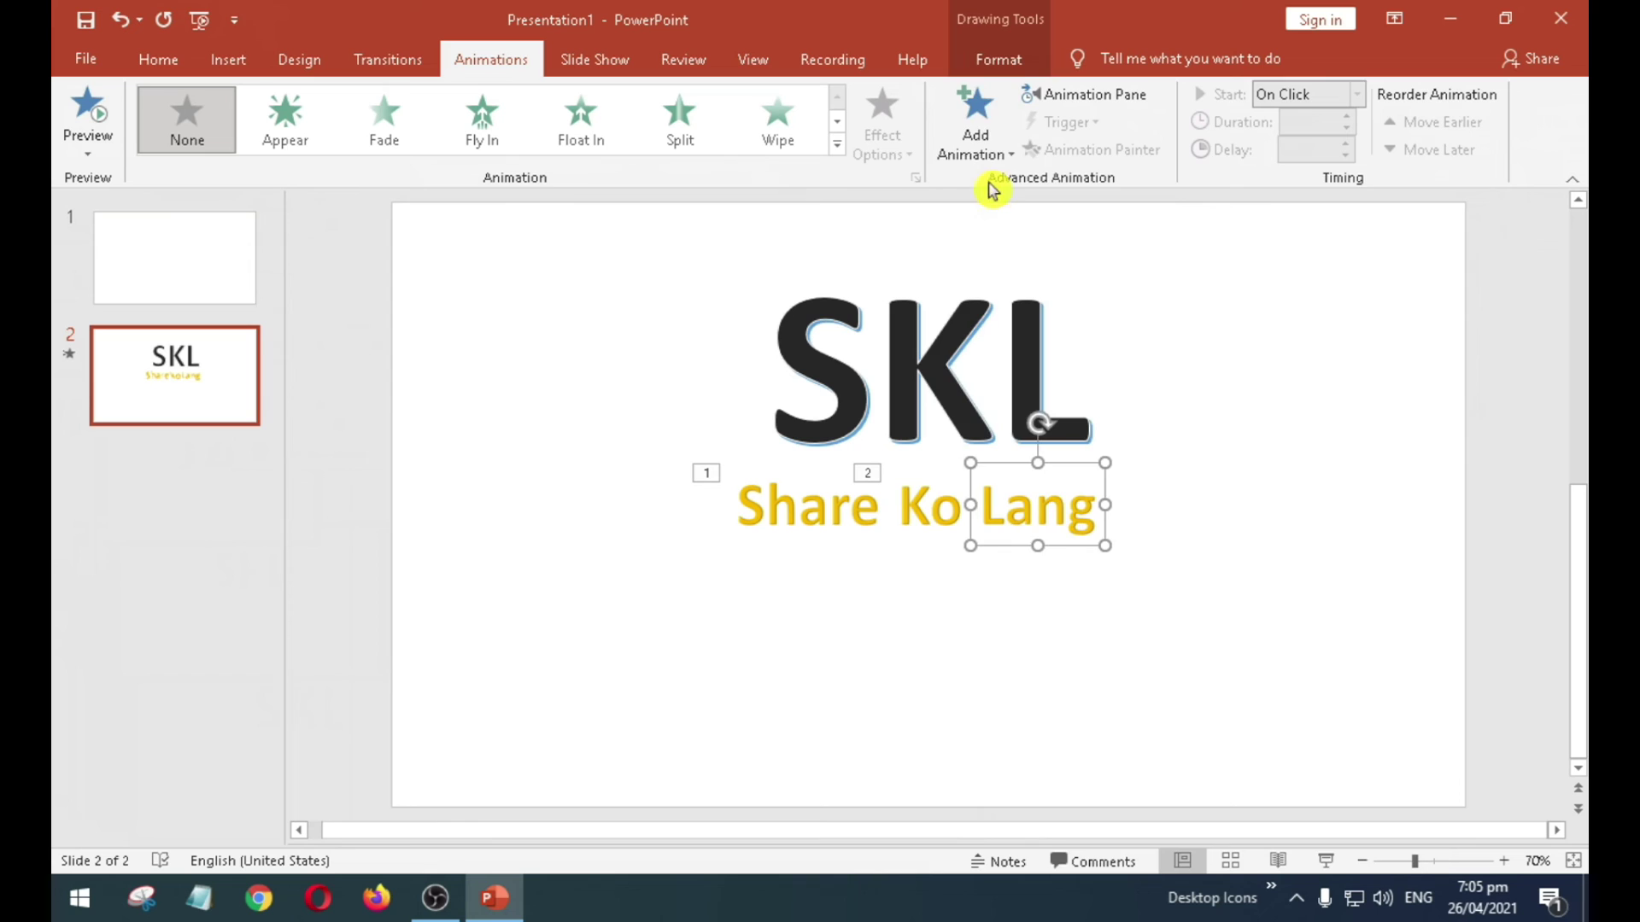
left_click(1007, 159)
left_click(984, 286)
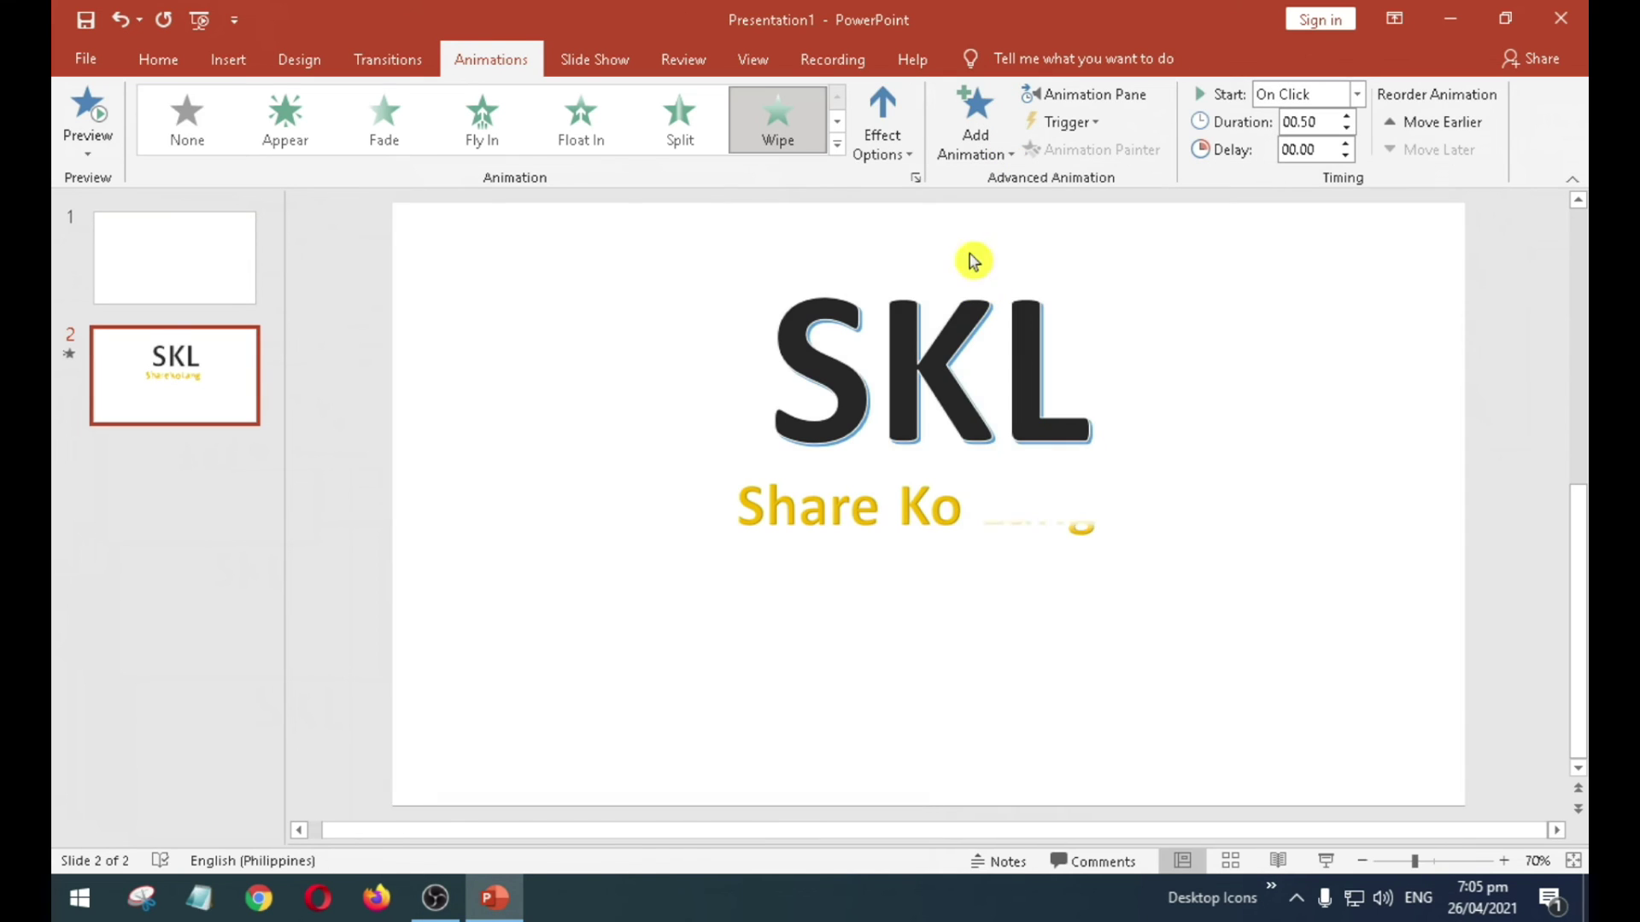
left_click(881, 141)
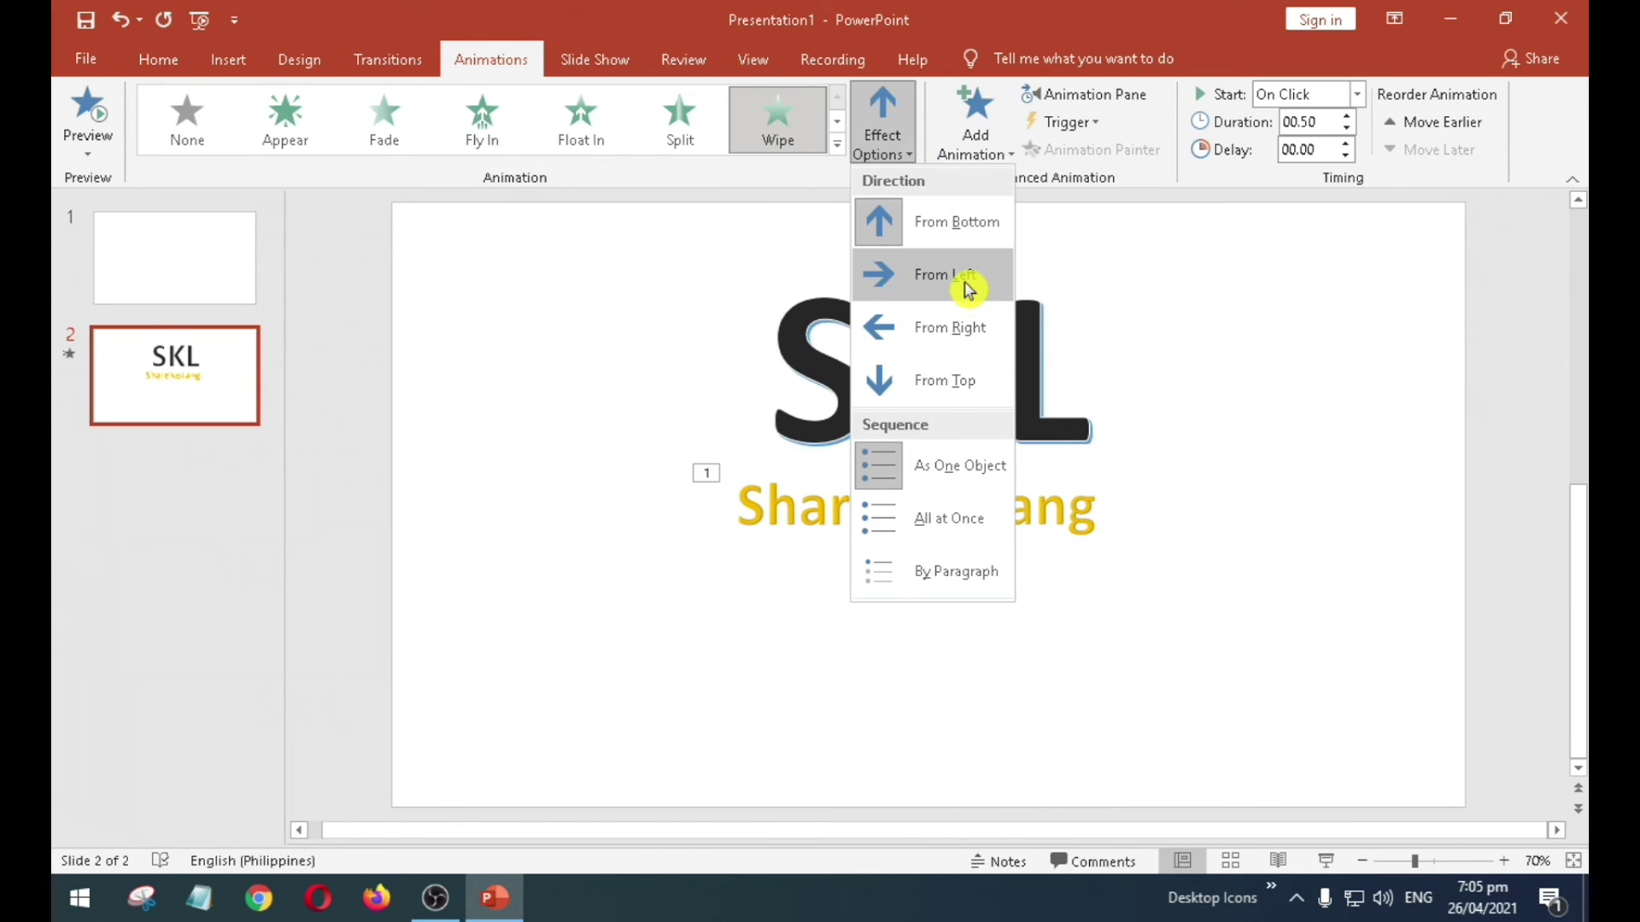
left_click(950, 278)
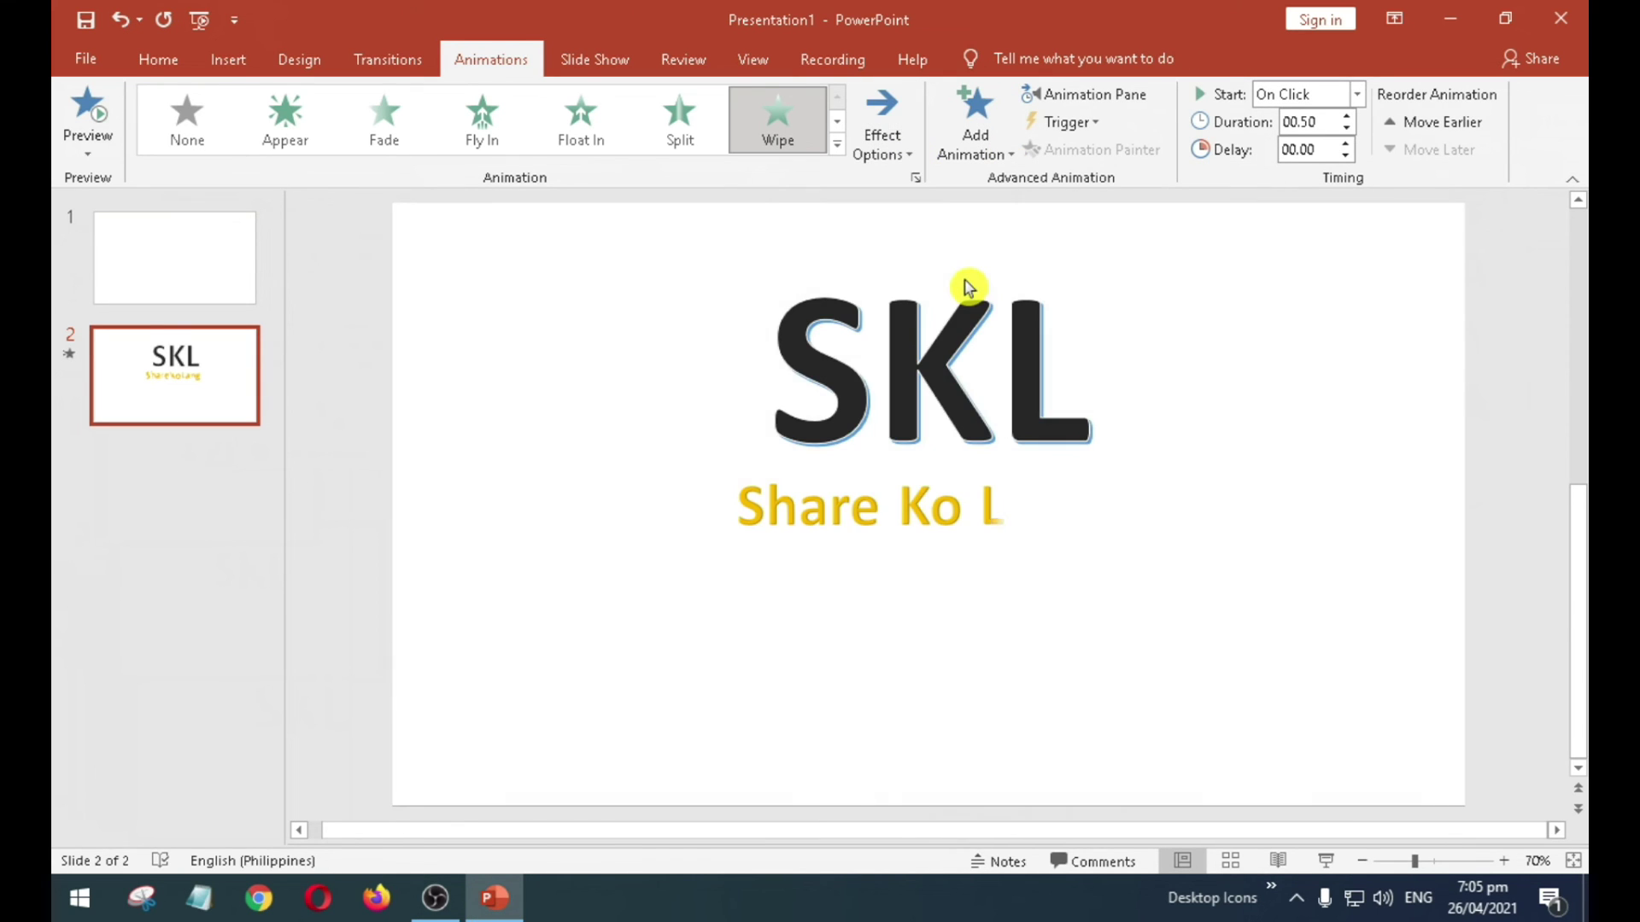
left_click(826, 506)
left_click(830, 464)
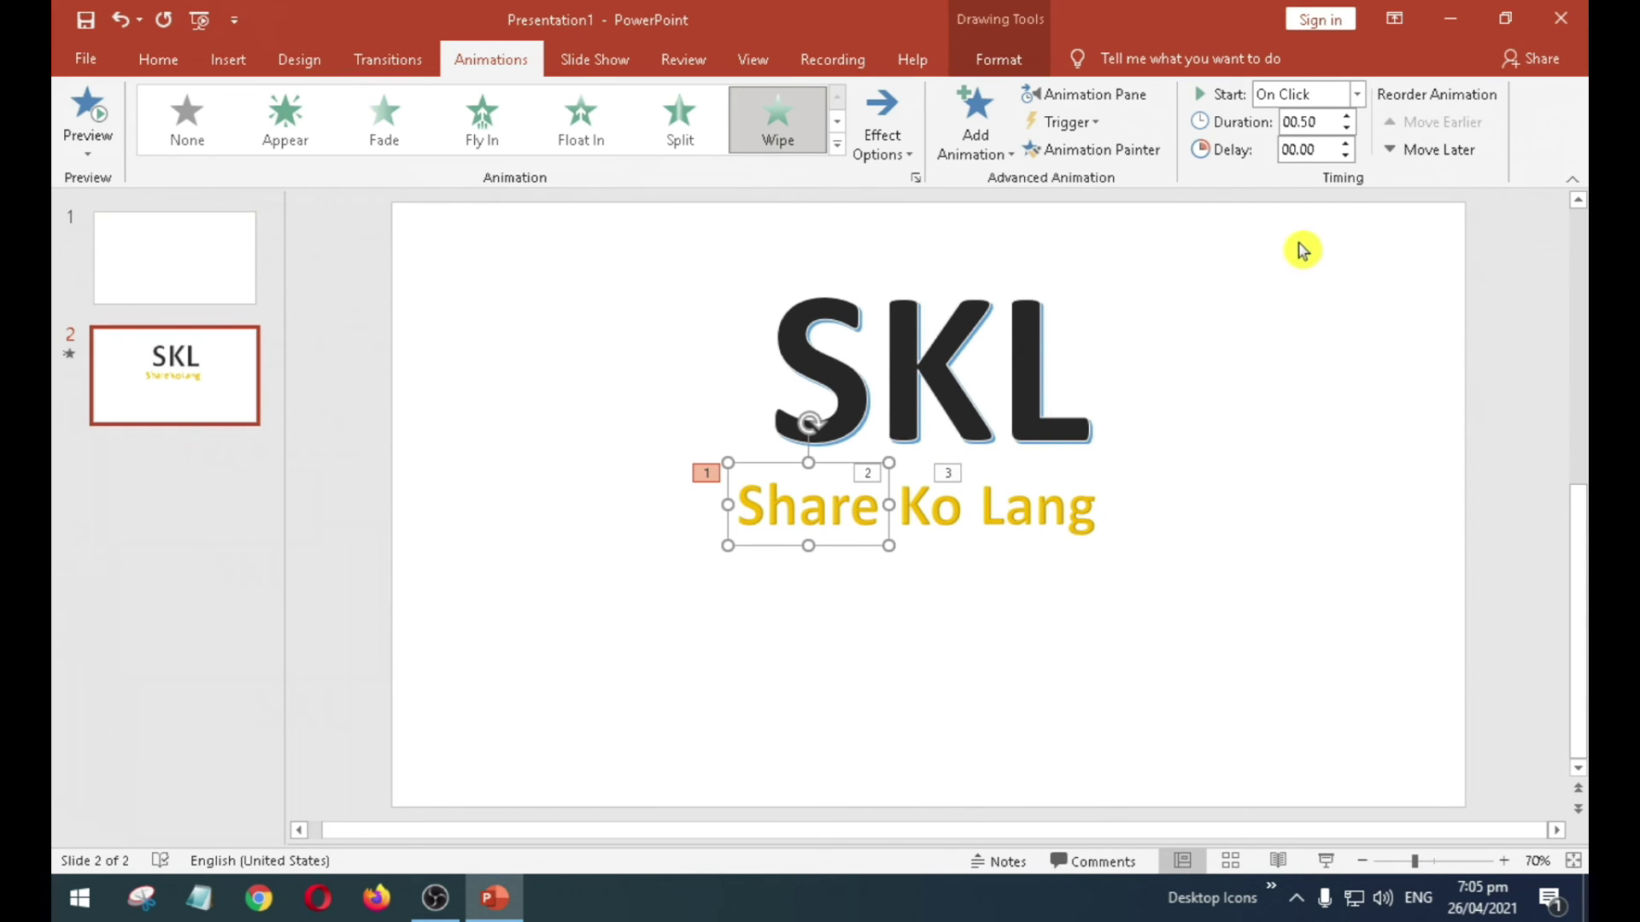
- Set the Start timing of Share, Ko and Lang each to After Previous
left_click(1358, 95)
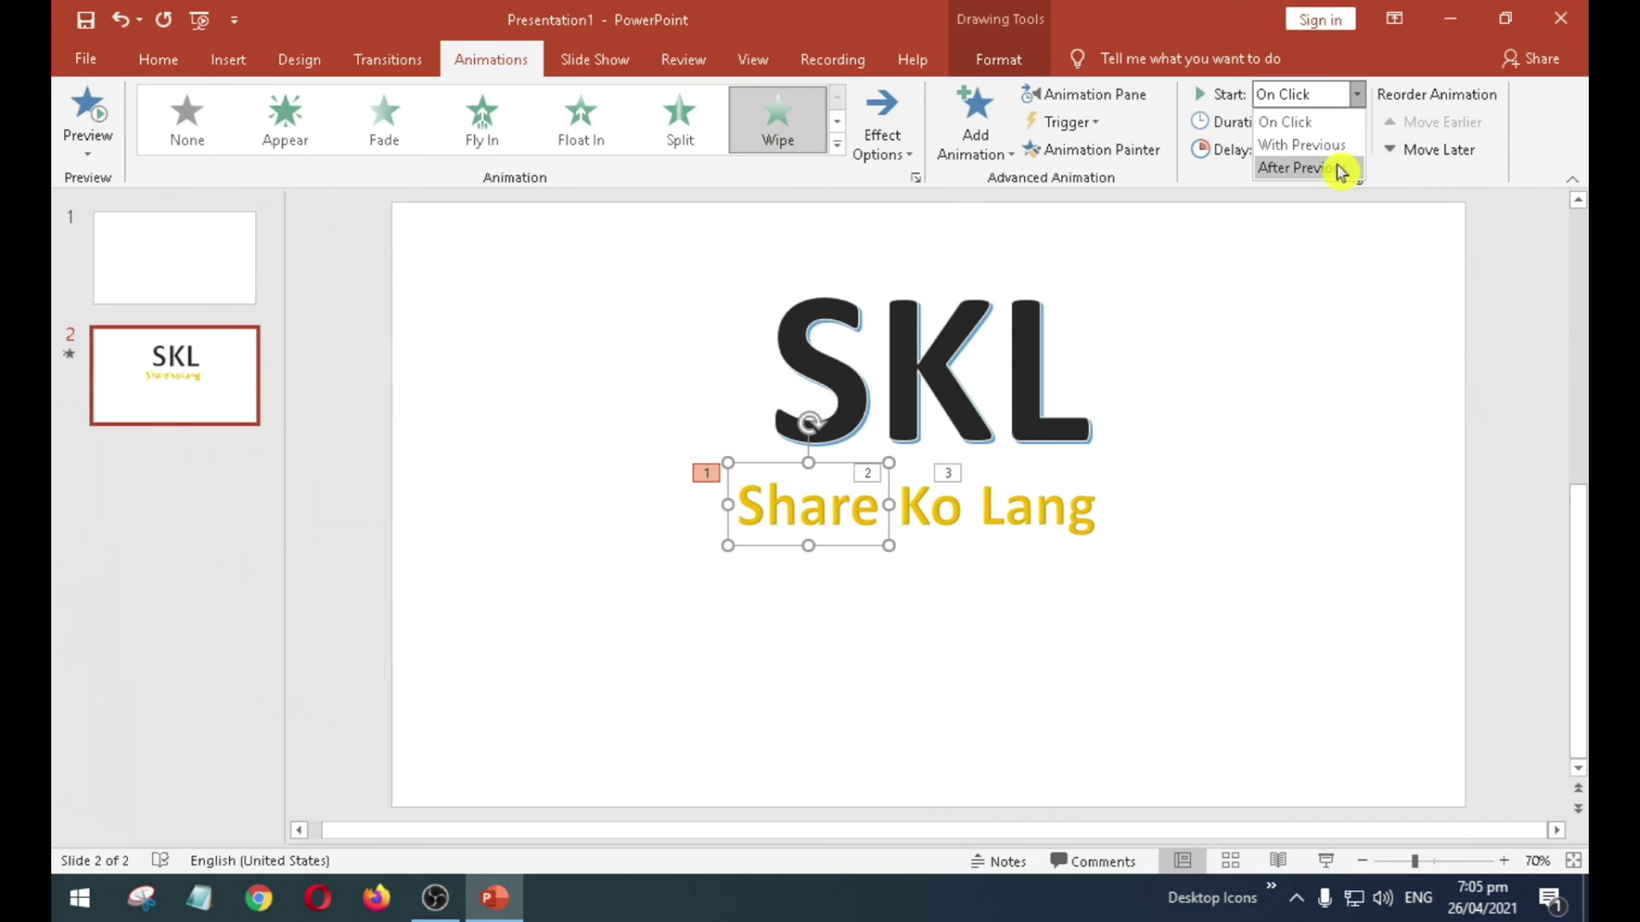
left_click(1341, 170)
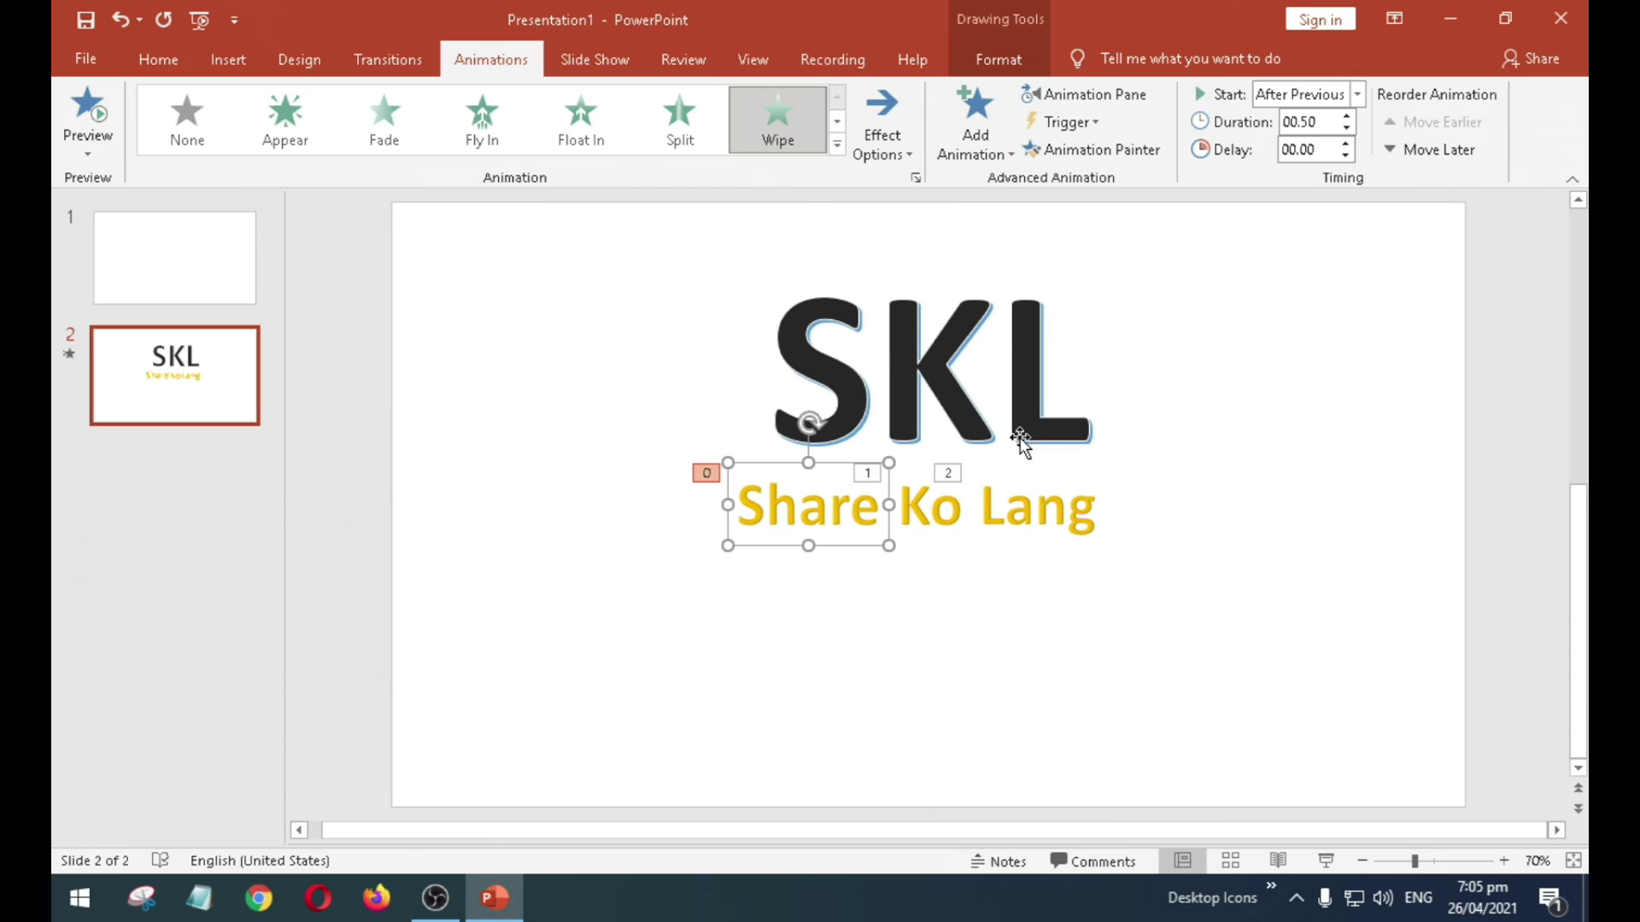
left_click(940, 515)
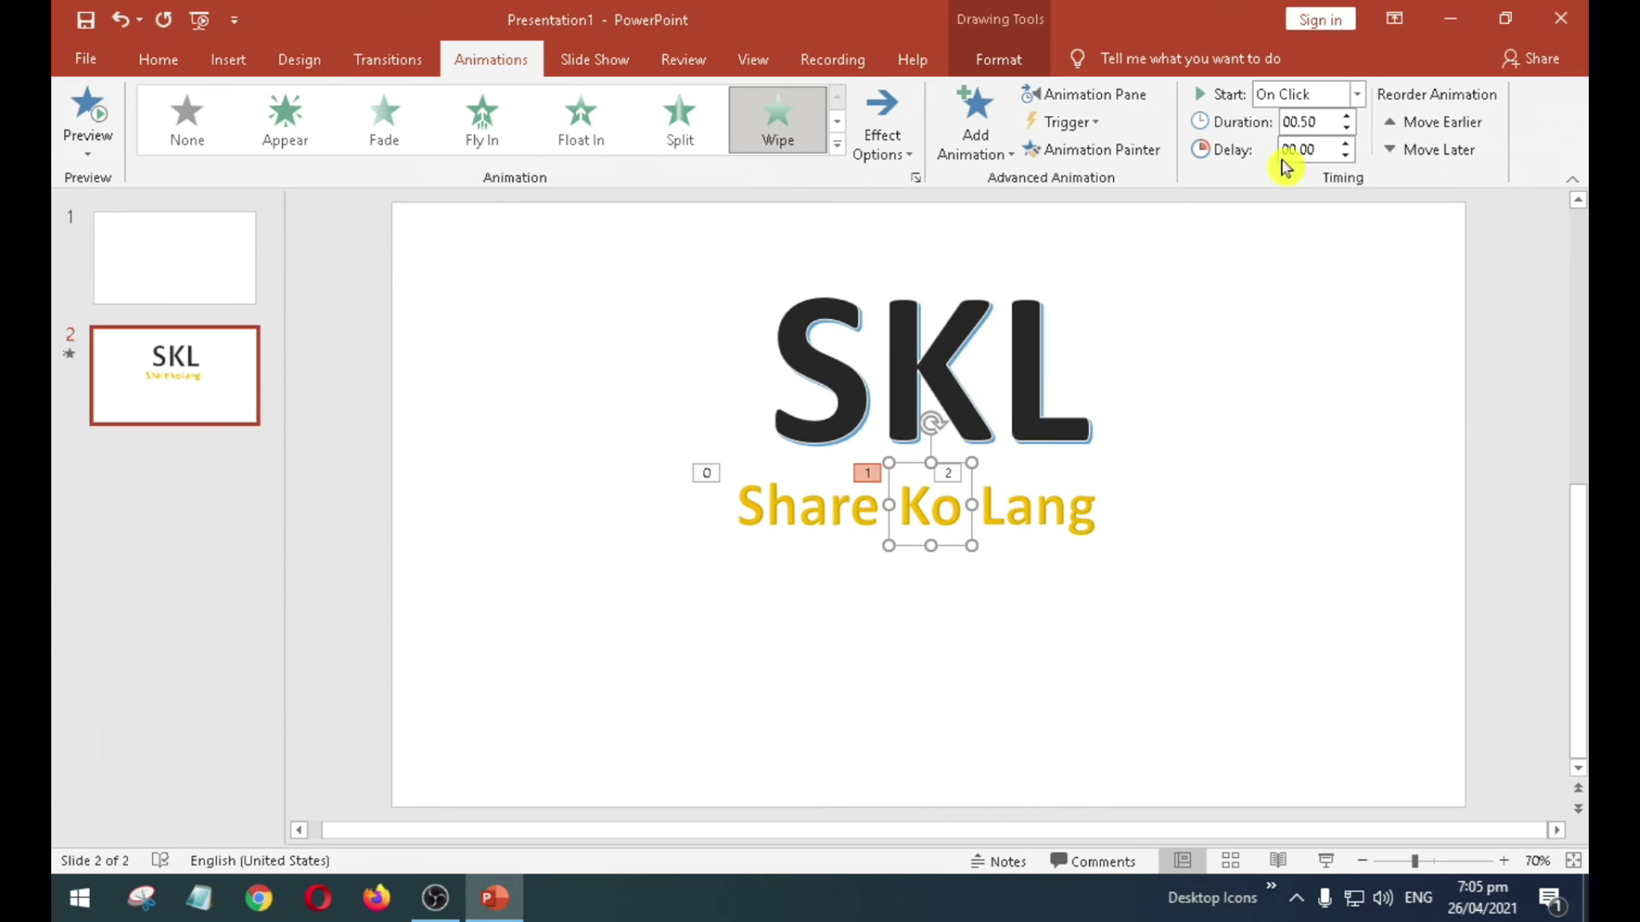
left_click(1357, 96)
left_click(1307, 168)
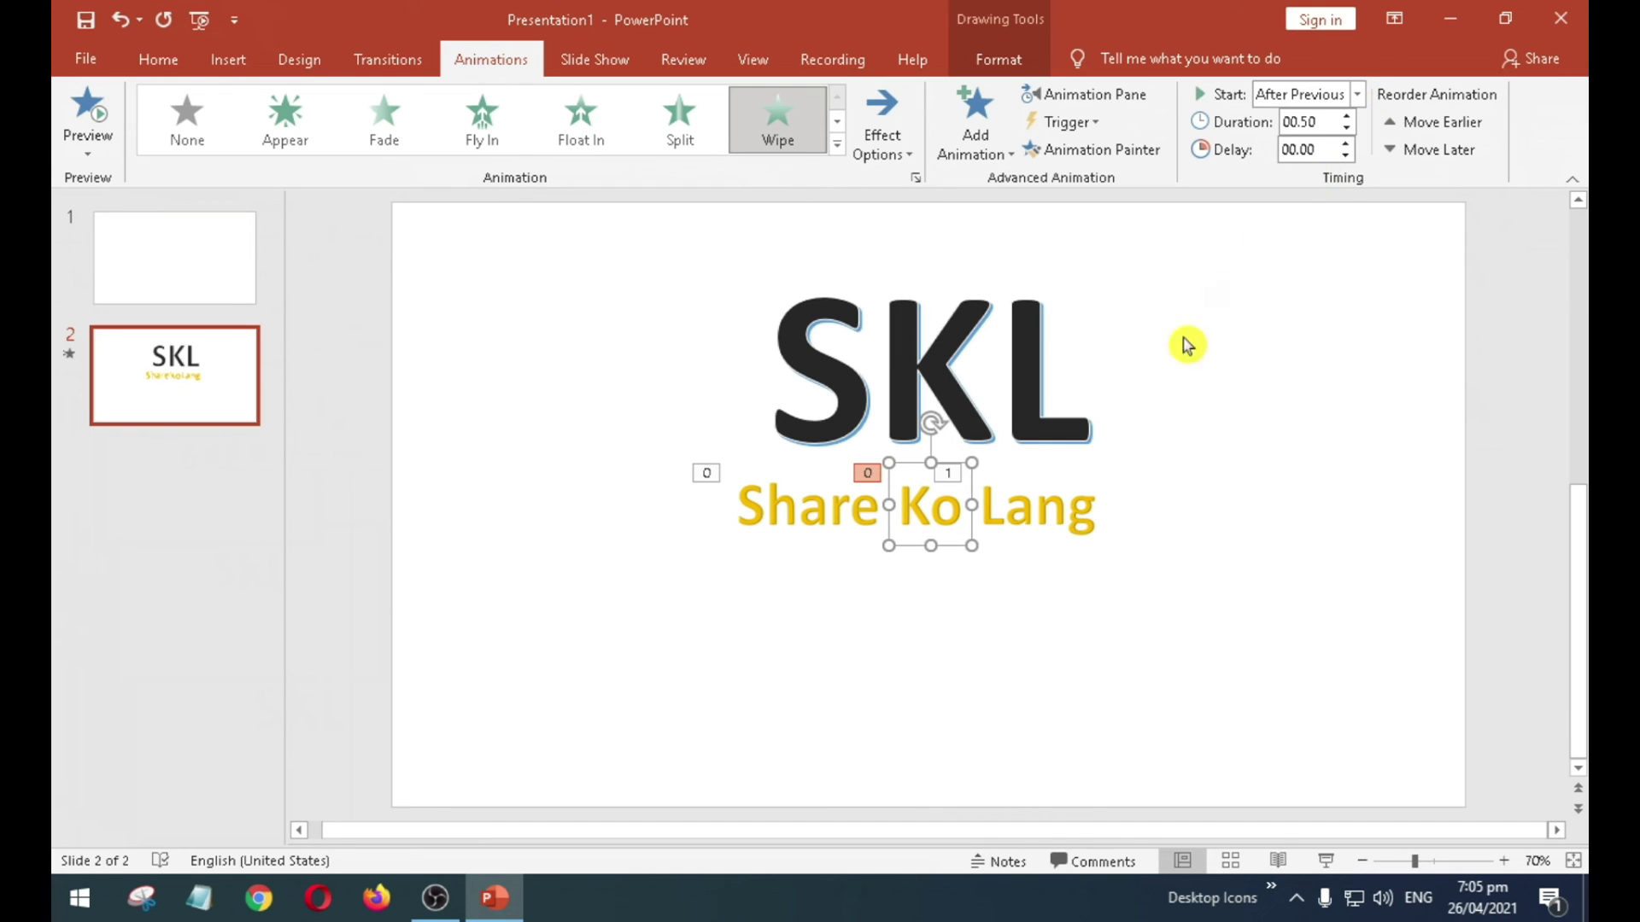
left_click(1067, 504)
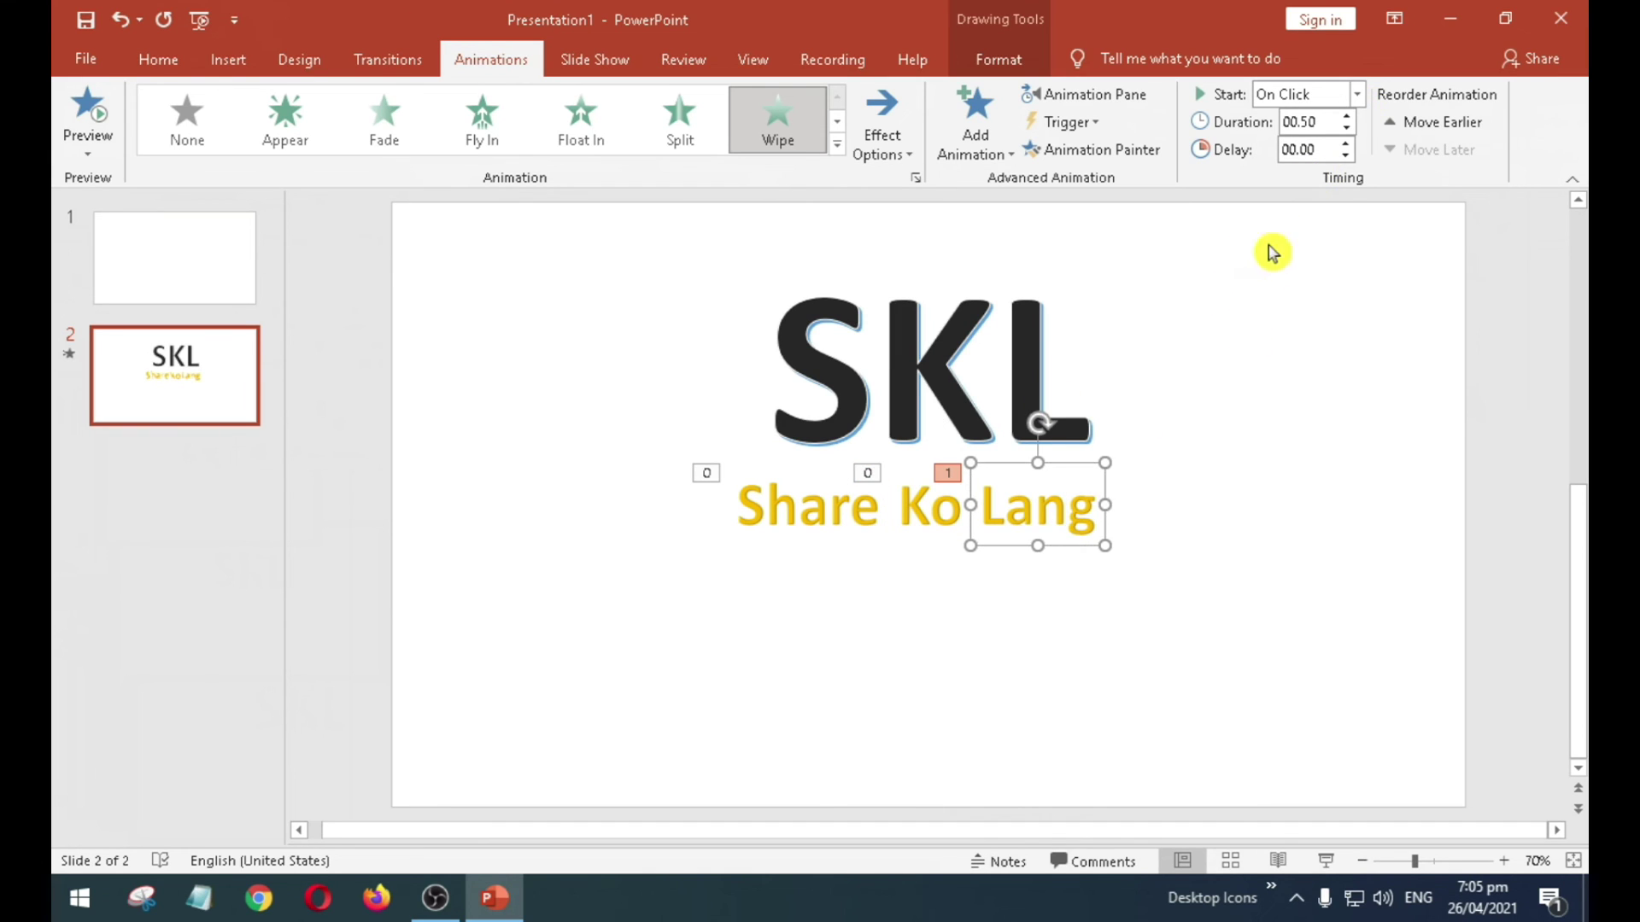
left_click(1357, 96)
left_click(1330, 171)
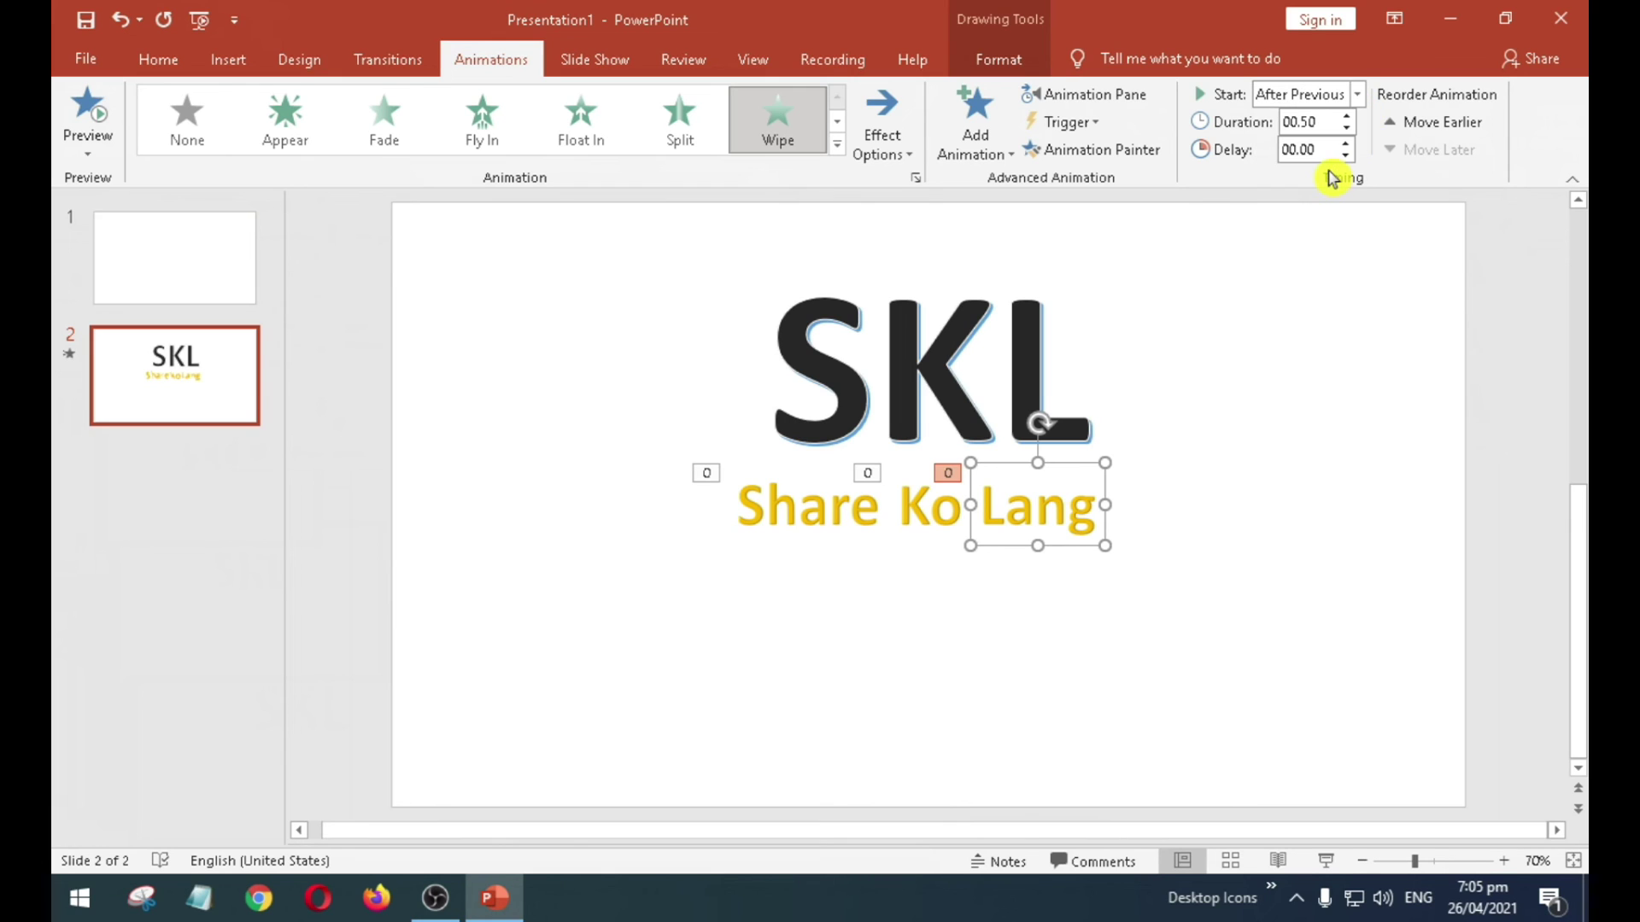
left_click(1281, 300)
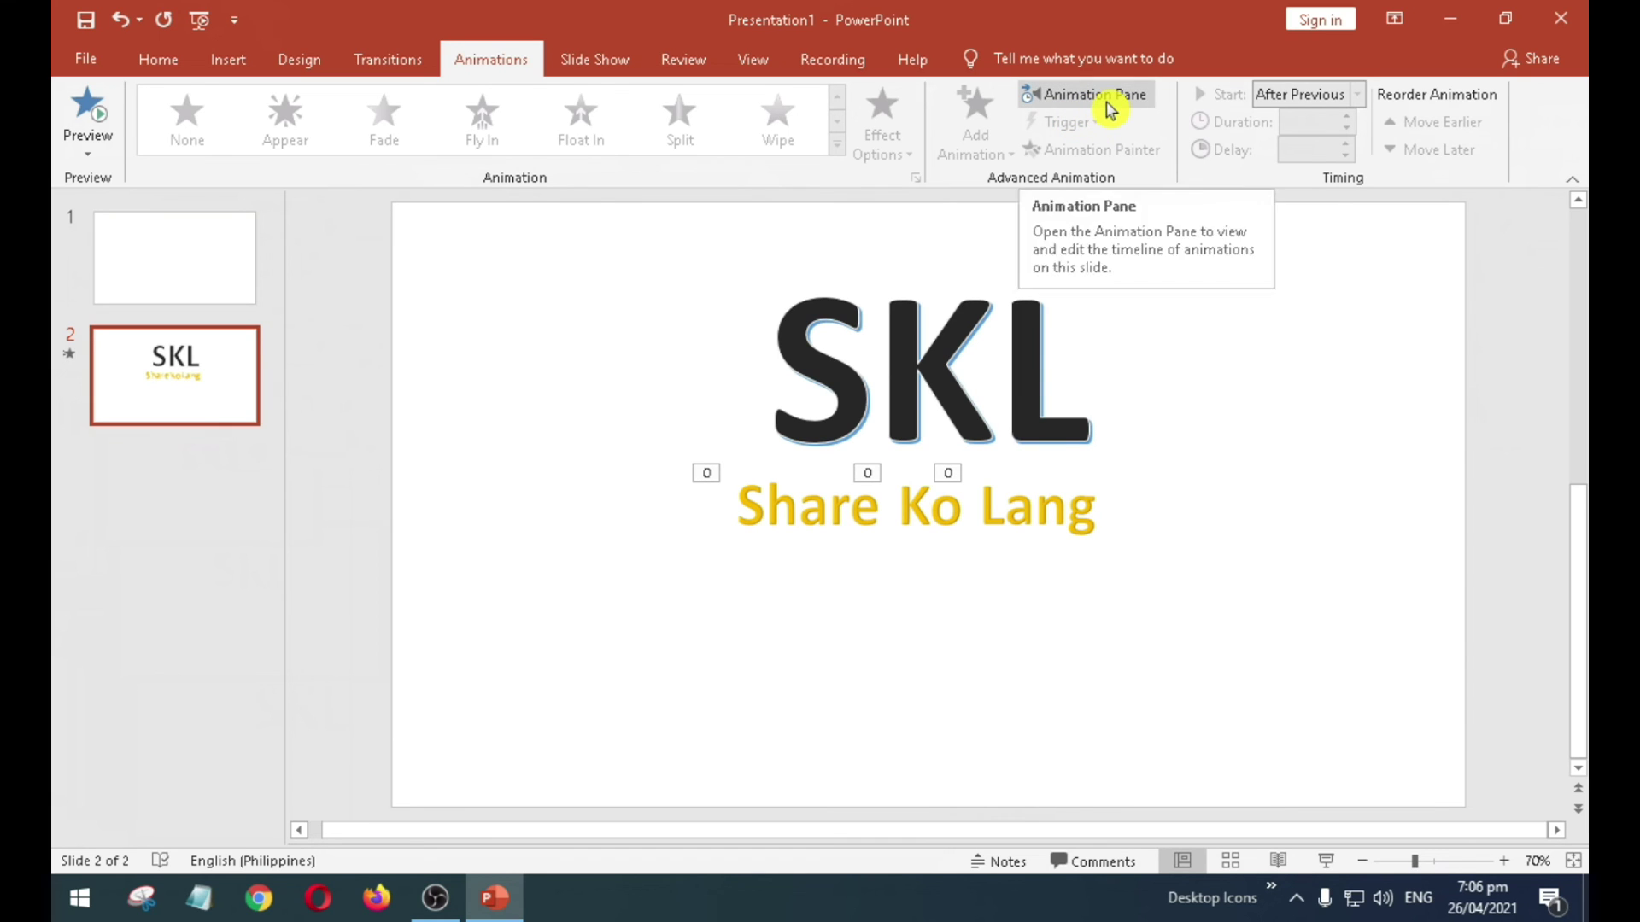
left_click(1109, 102)
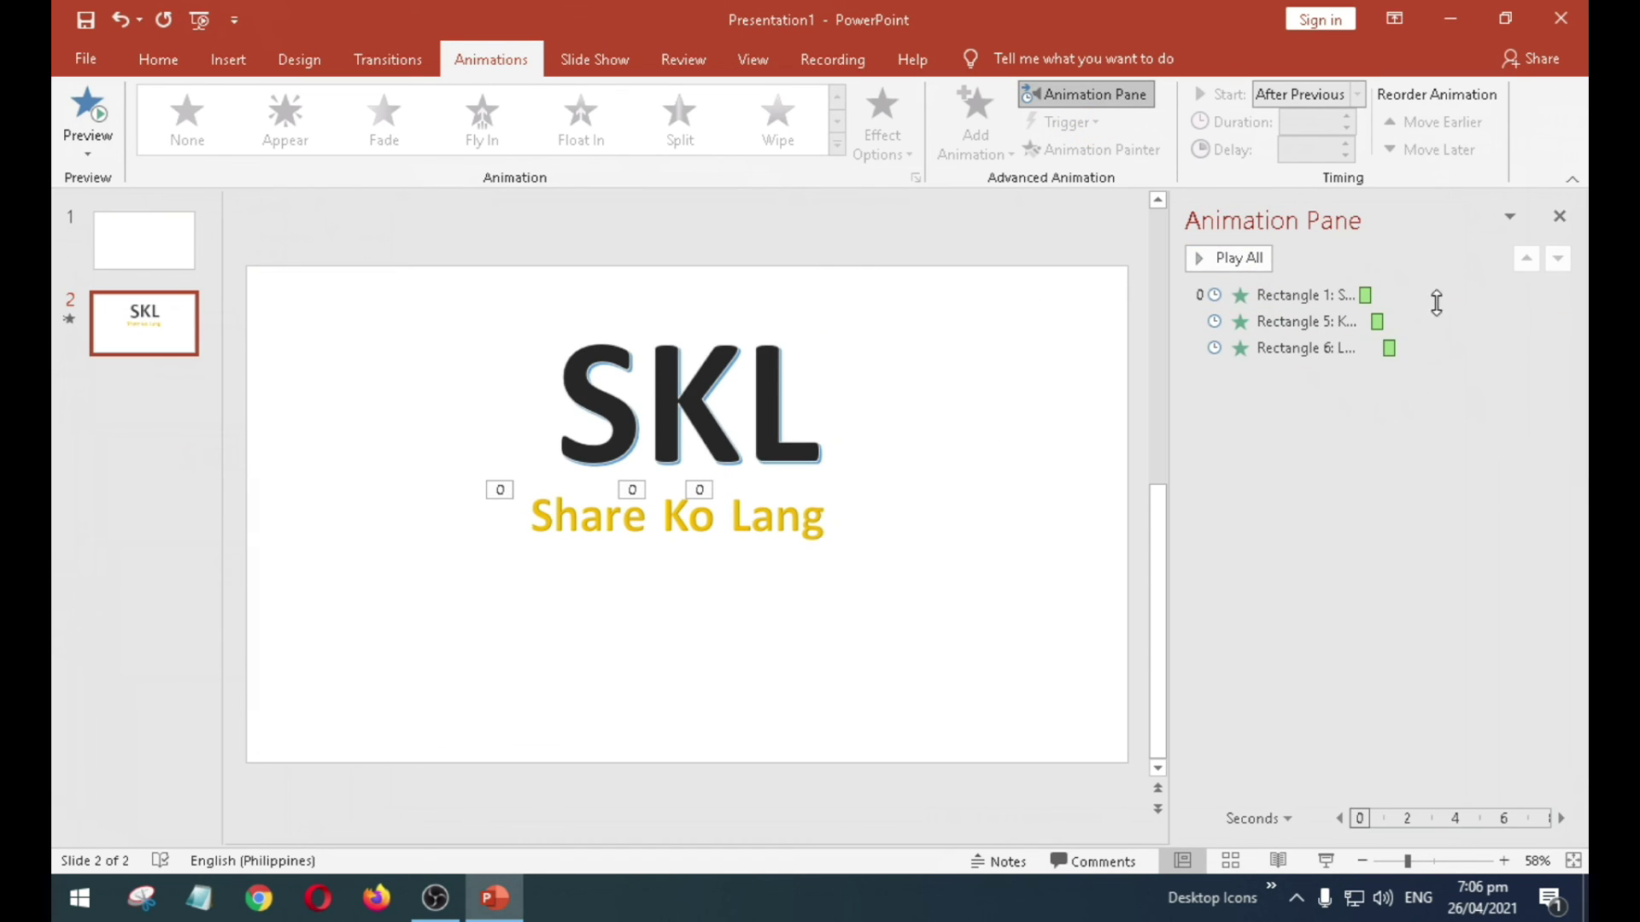
left_click(1237, 261)
left_click(1558, 218)
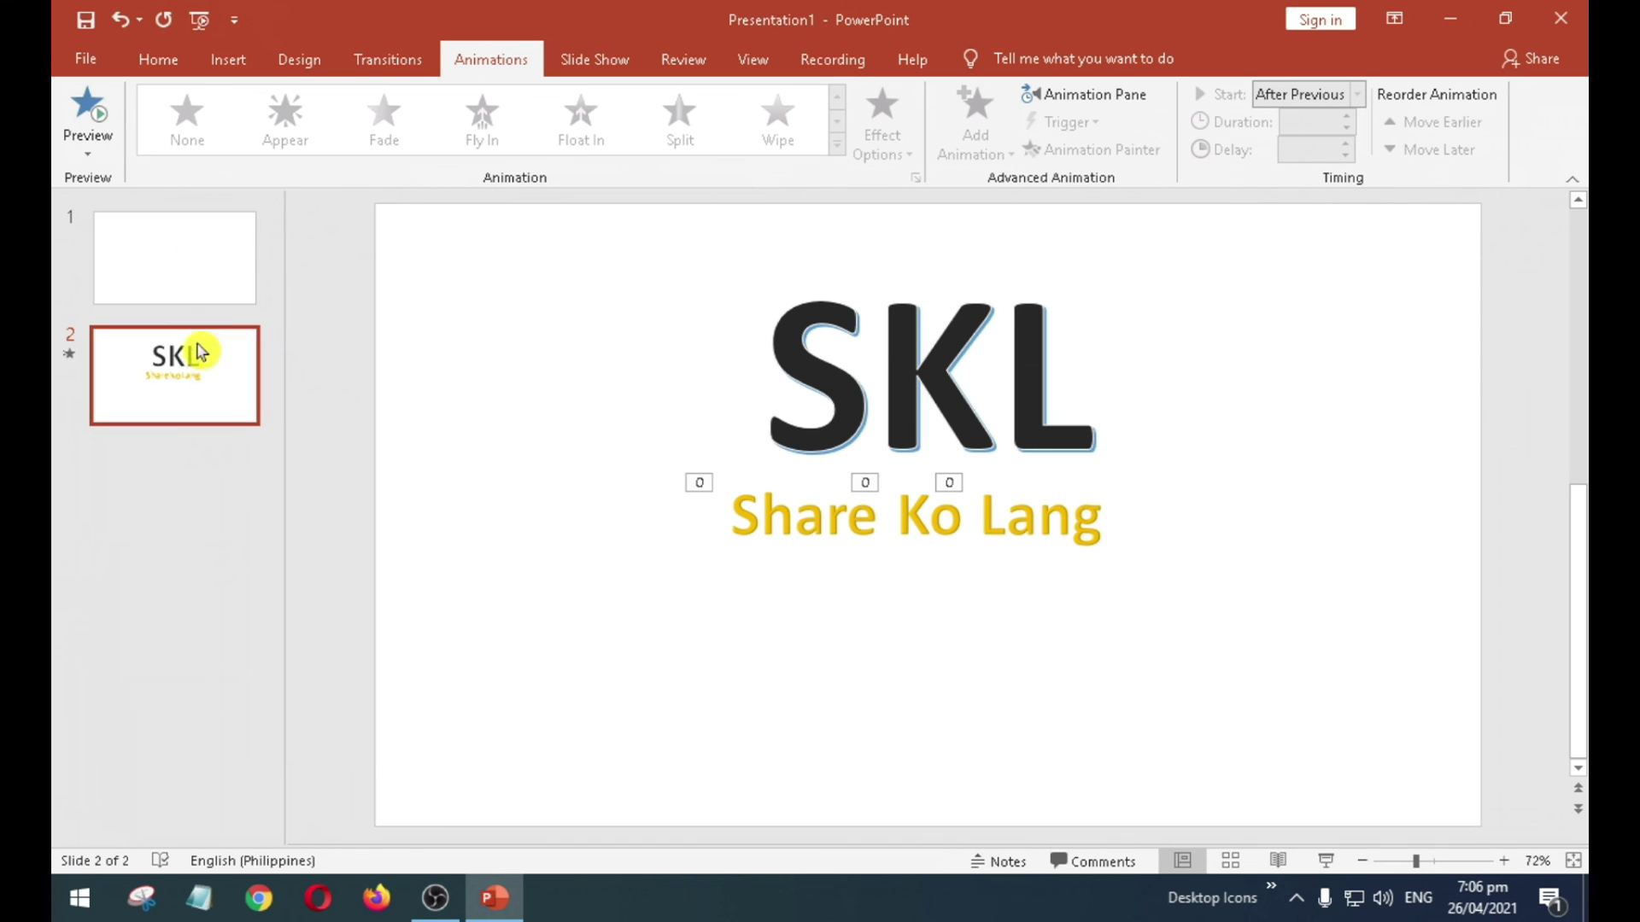
- Give slide 2 the Morph transition and preview it twice
left_click(387, 60)
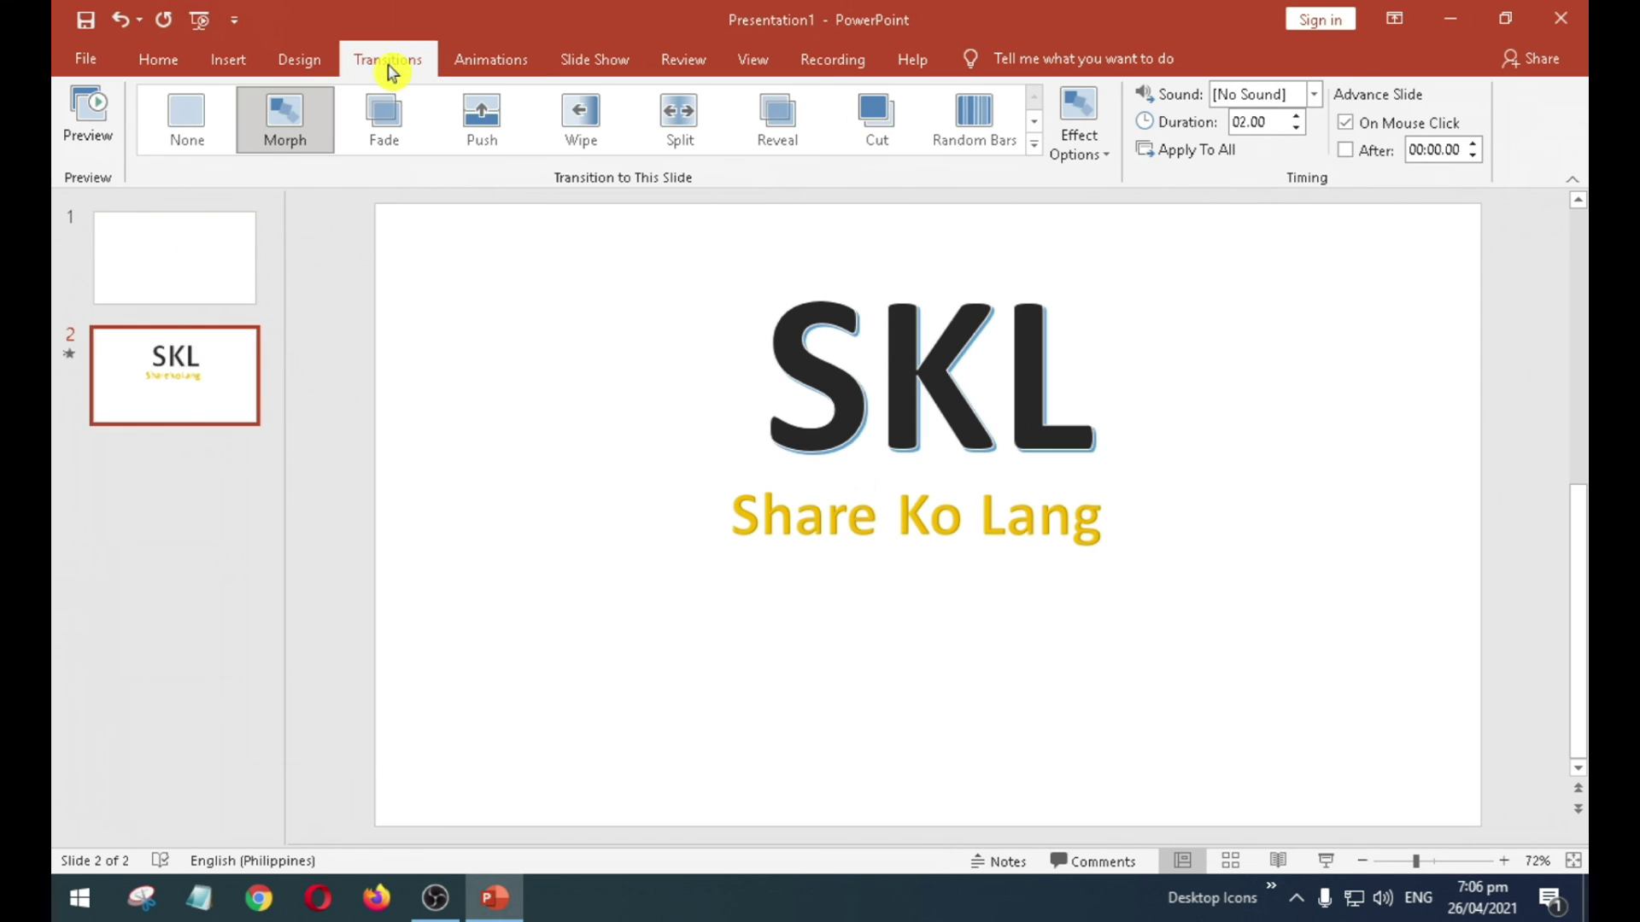
left_click(288, 130)
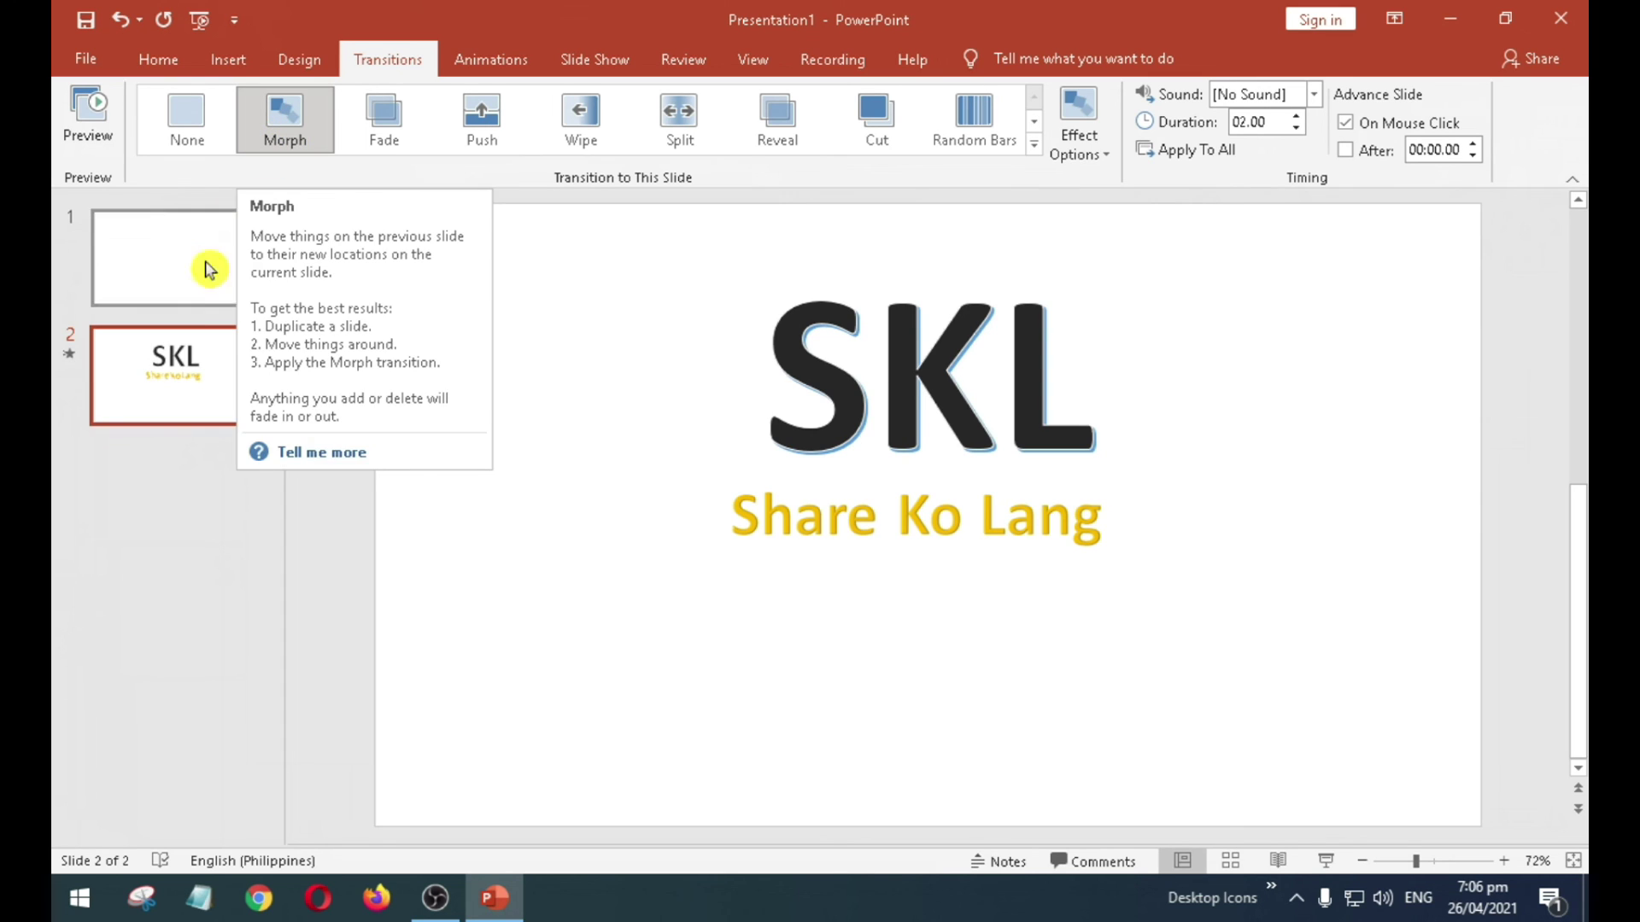
left_click(291, 124)
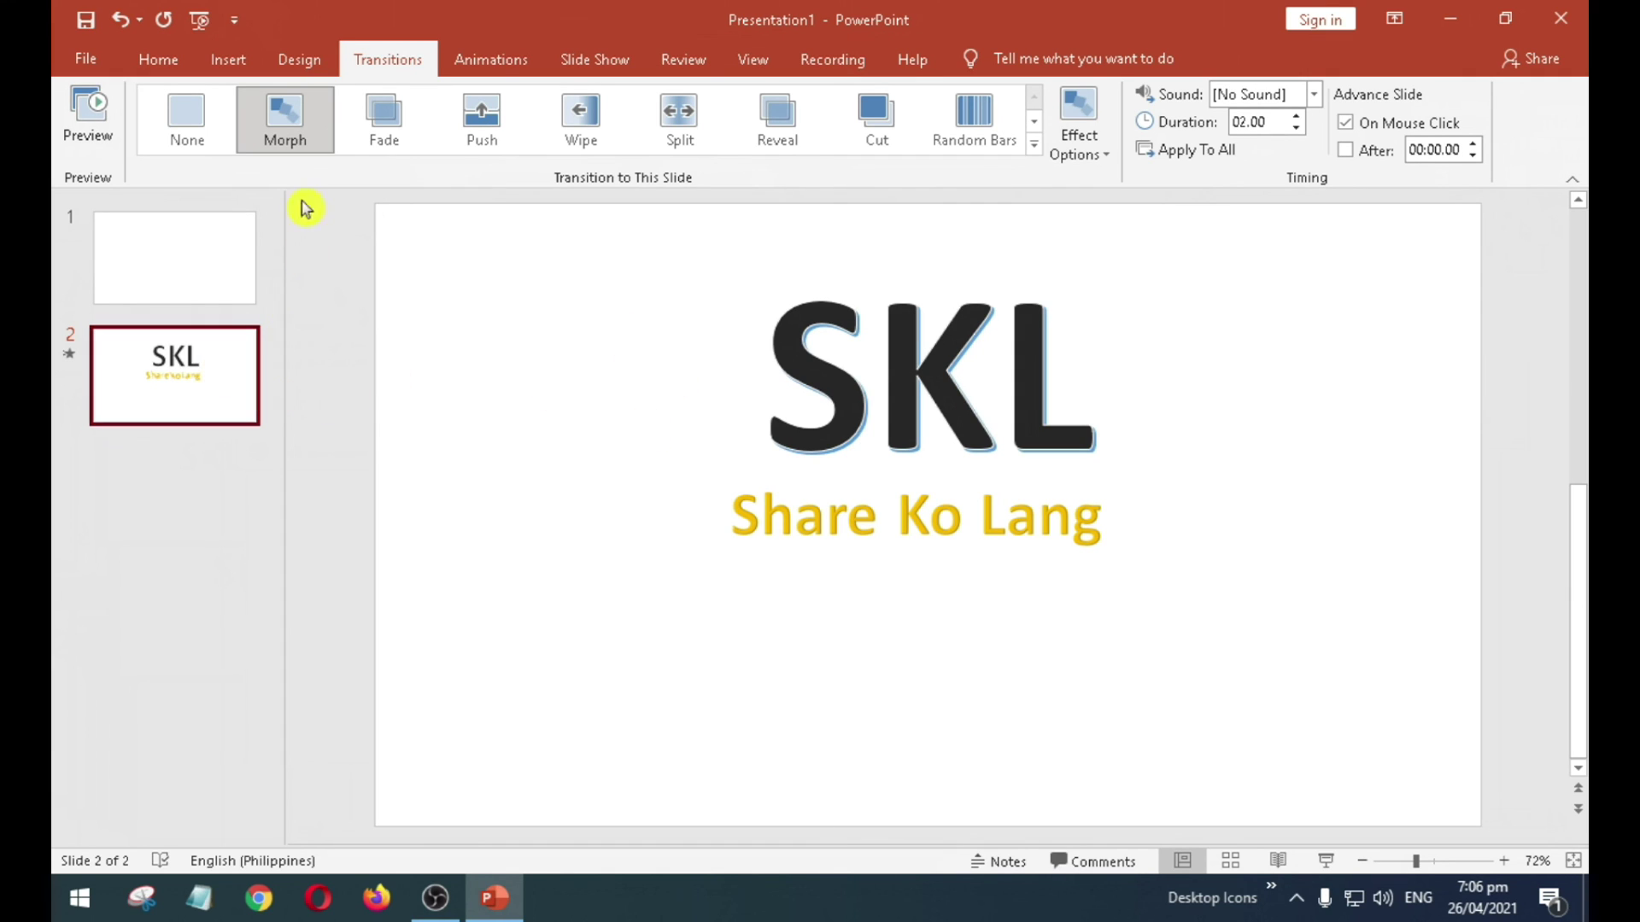
left_click(284, 121)
key("alt+Tab")
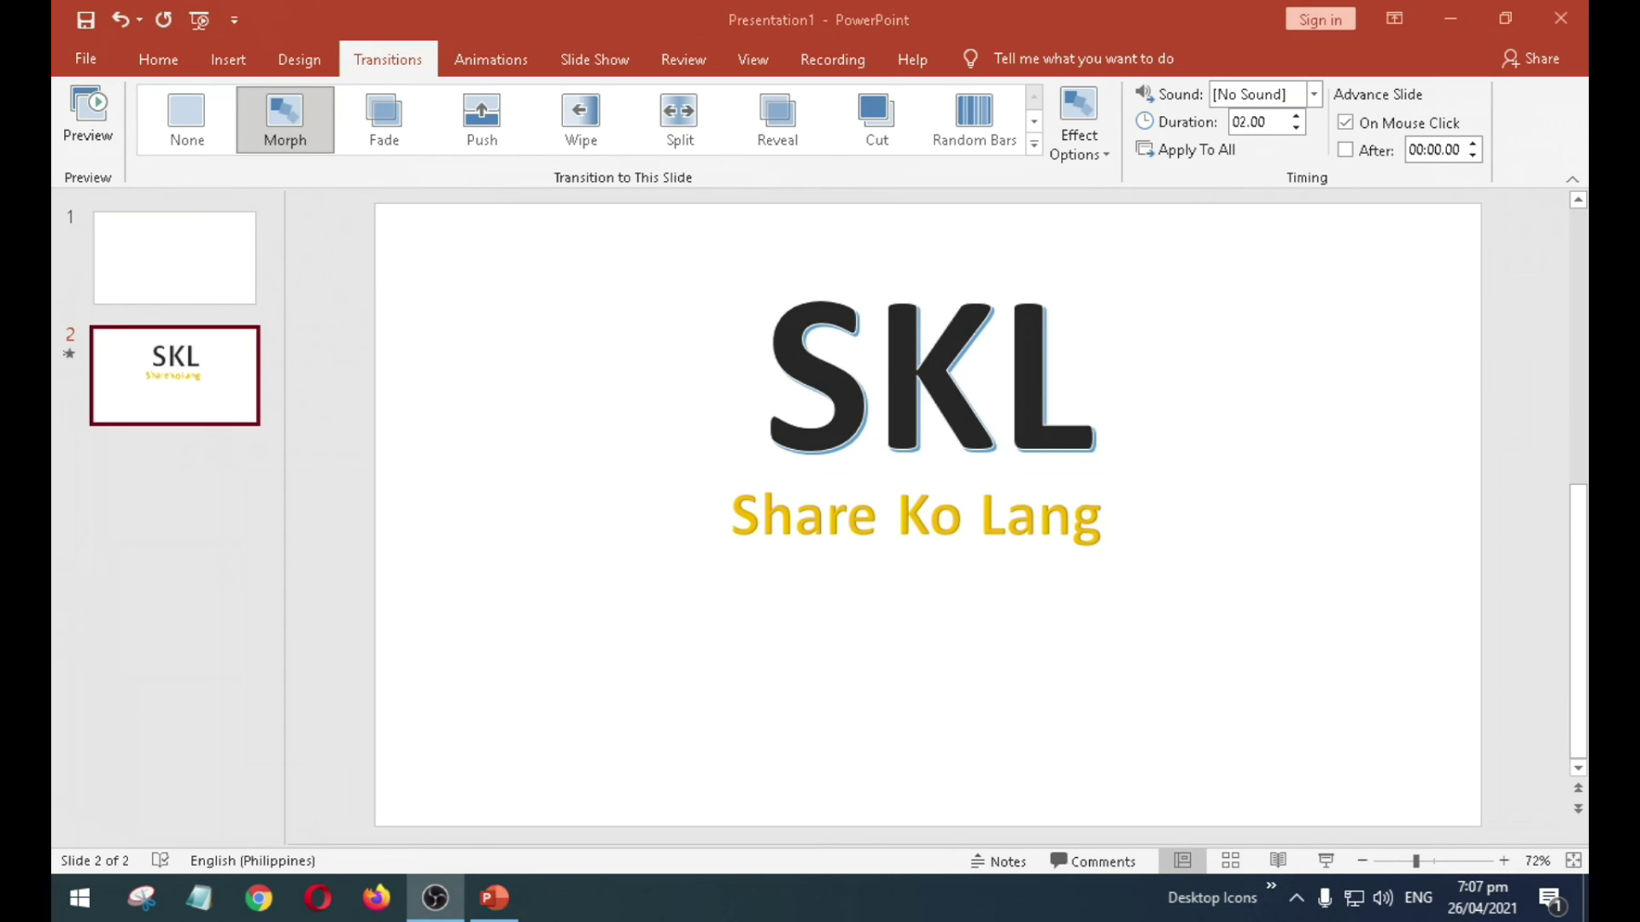